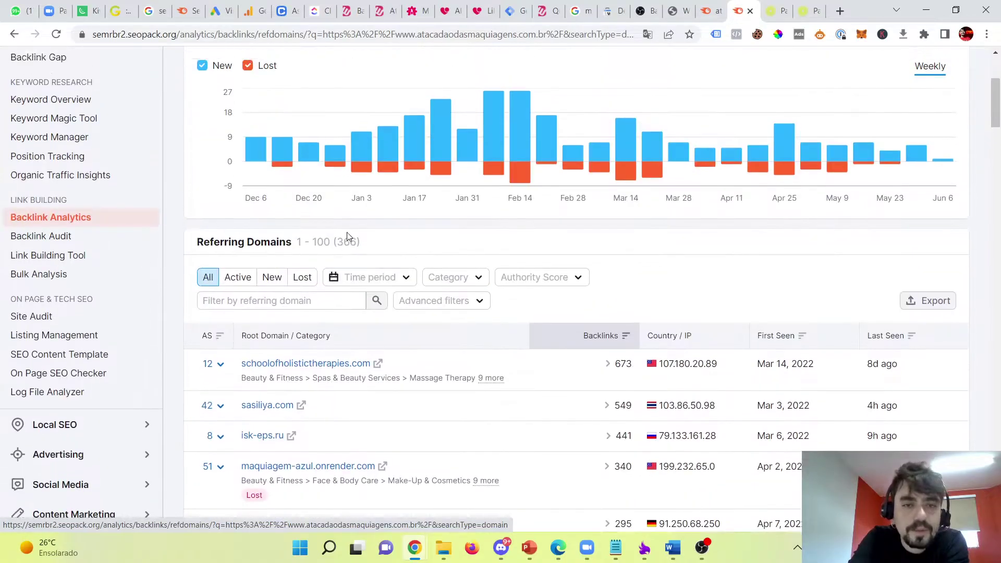
- Open the domain's Backlinks report and examine the anchors, target URLs and source pages of the listed links
click(256, 94)
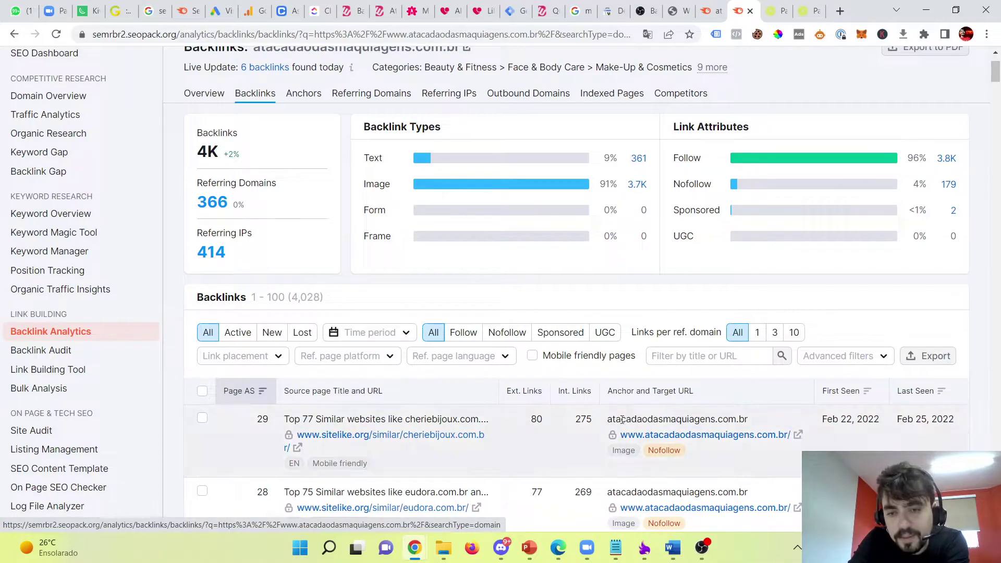
drag(622, 420, 676, 421)
scroll(603, 199, down, 6)
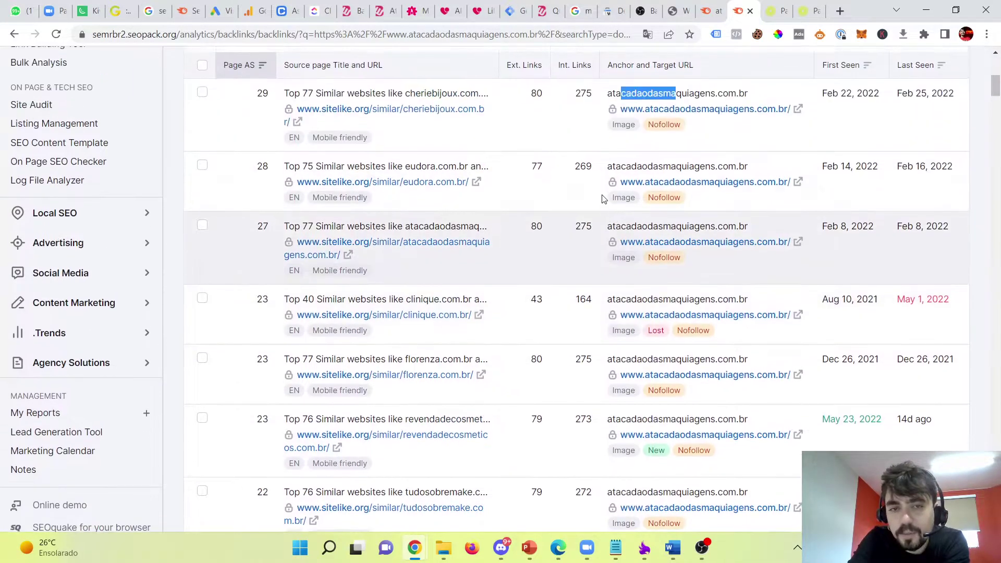
click(274, 133)
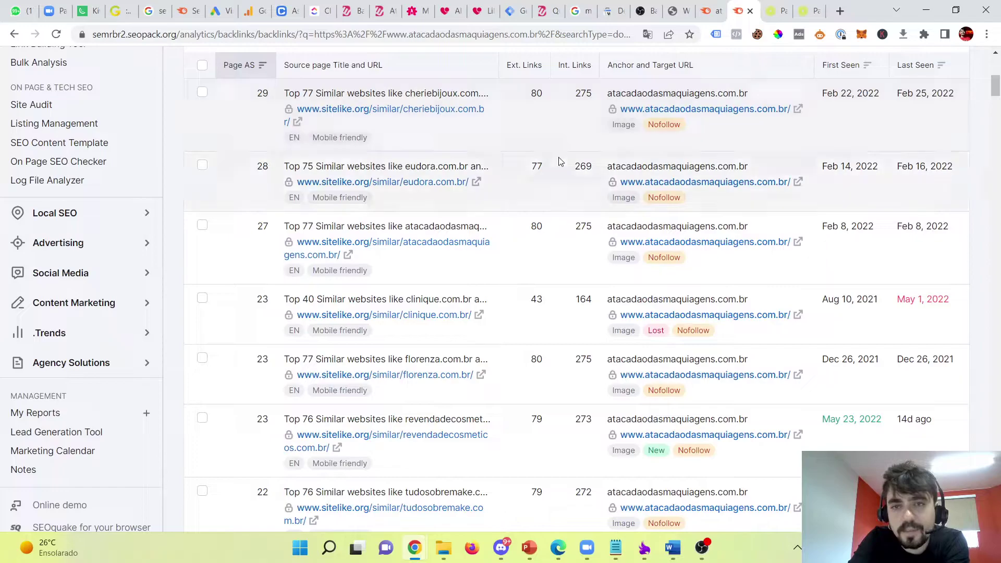
triple_click(661, 165)
scroll(577, 161, up, 4)
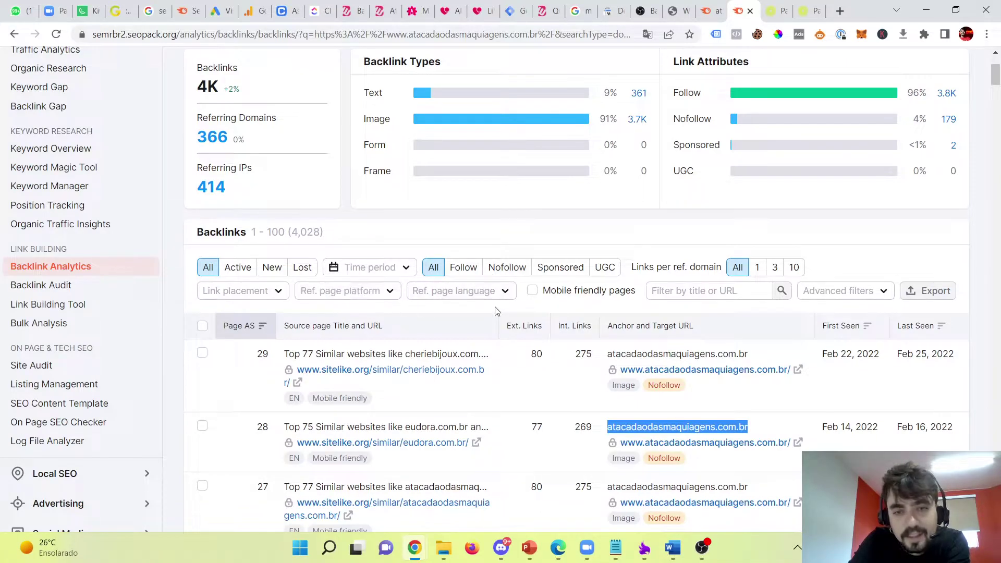
scroll(616, 339, down, 20)
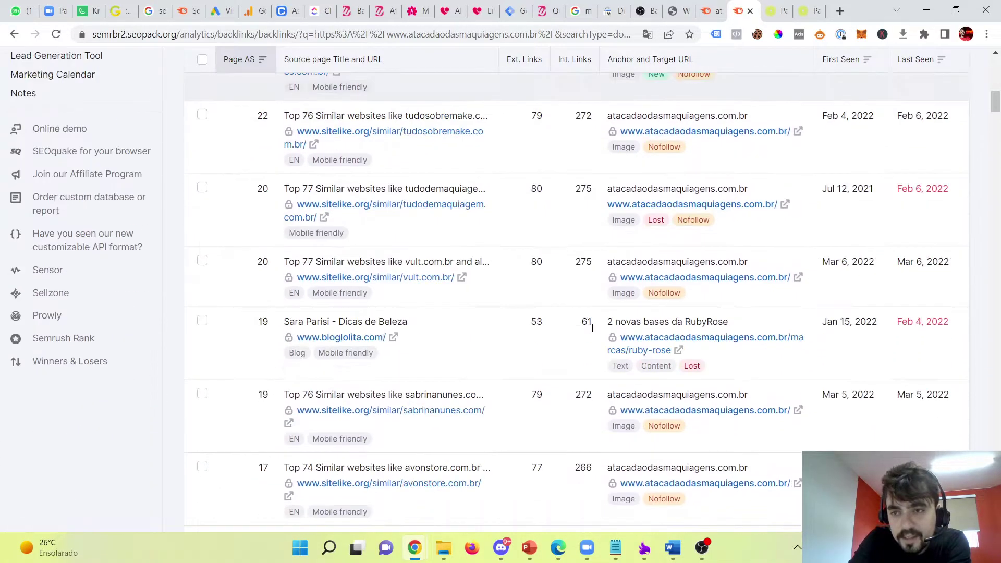
scroll(352, 257, down, 12)
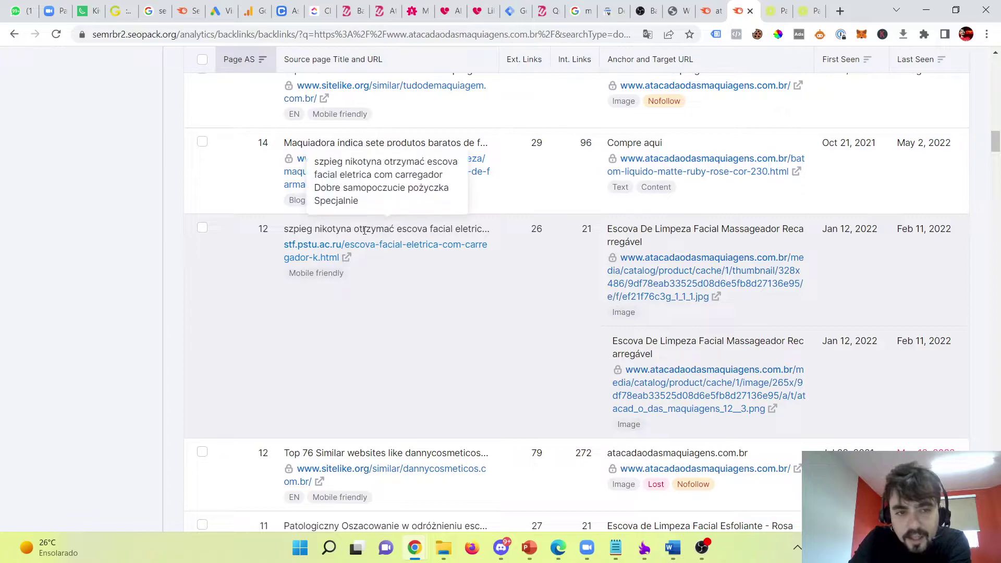
scroll(377, 245, down, 3)
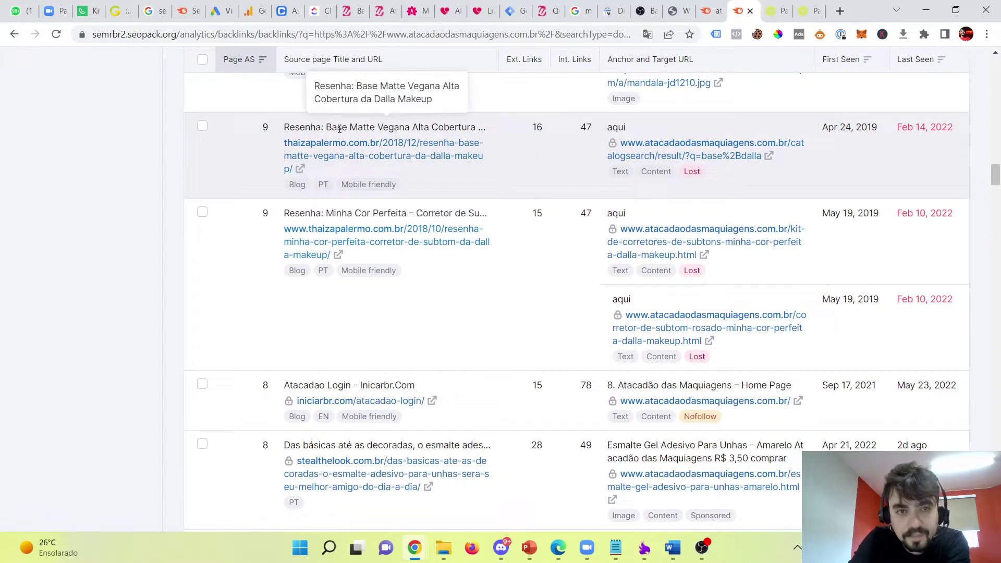
- Check the source page of the "Resenha: Base Matte Vegana Alta Cobertura" backlink in a new tab, returning to the backlinks list
triple_click(334, 127)
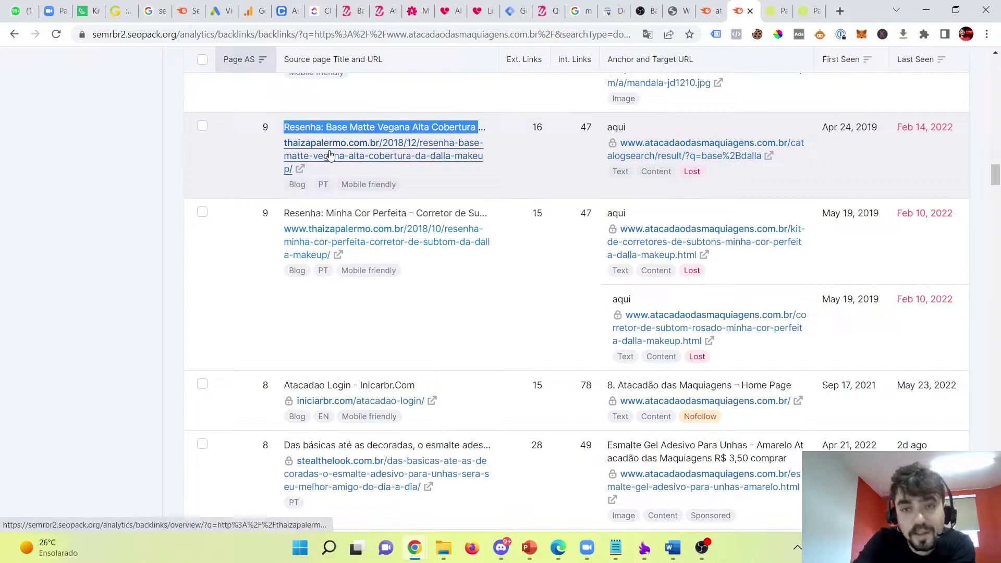
right_click(329, 155)
click(344, 162)
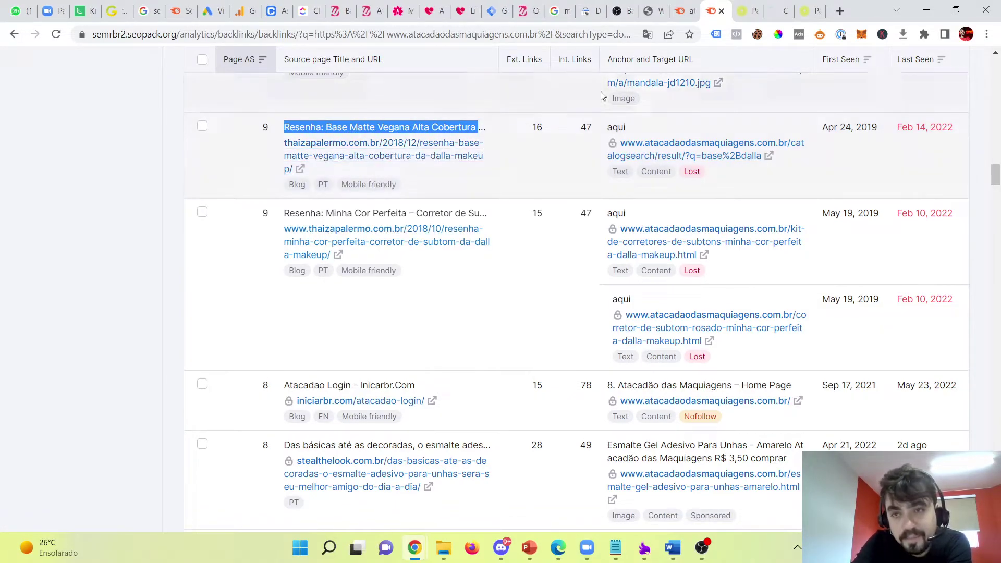
scroll(705, 210, up, 3)
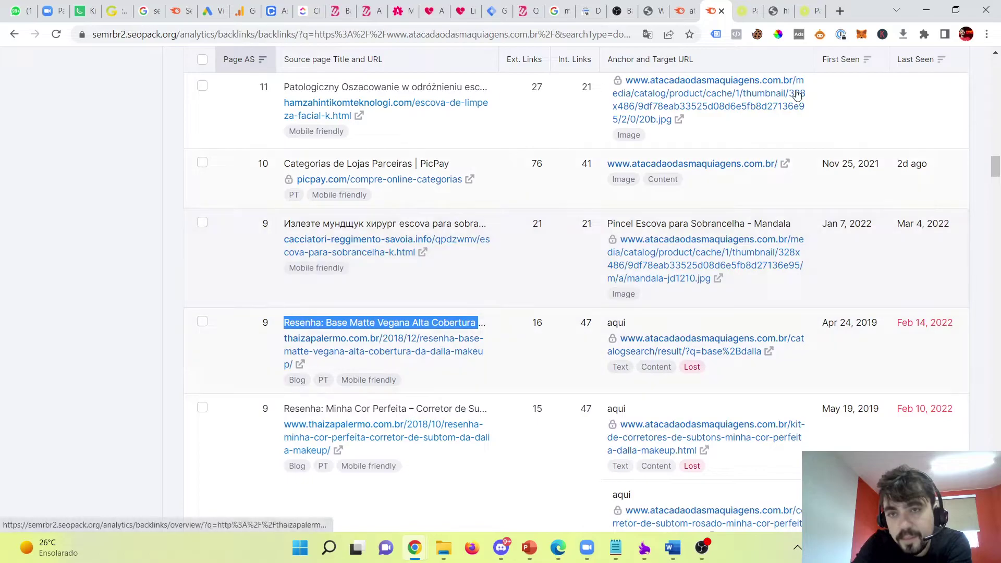
click(790, 5)
click(748, 11)
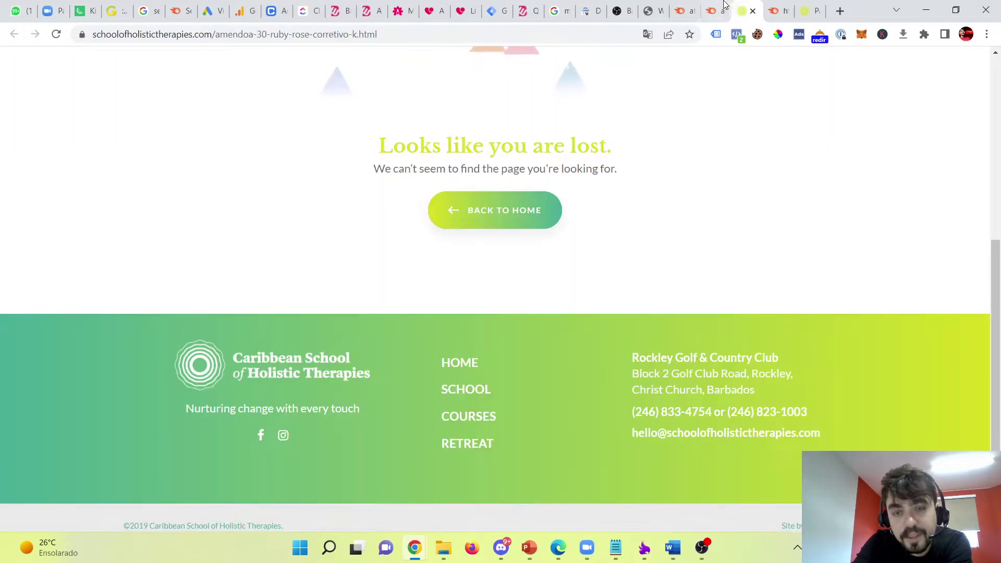
click(717, 11)
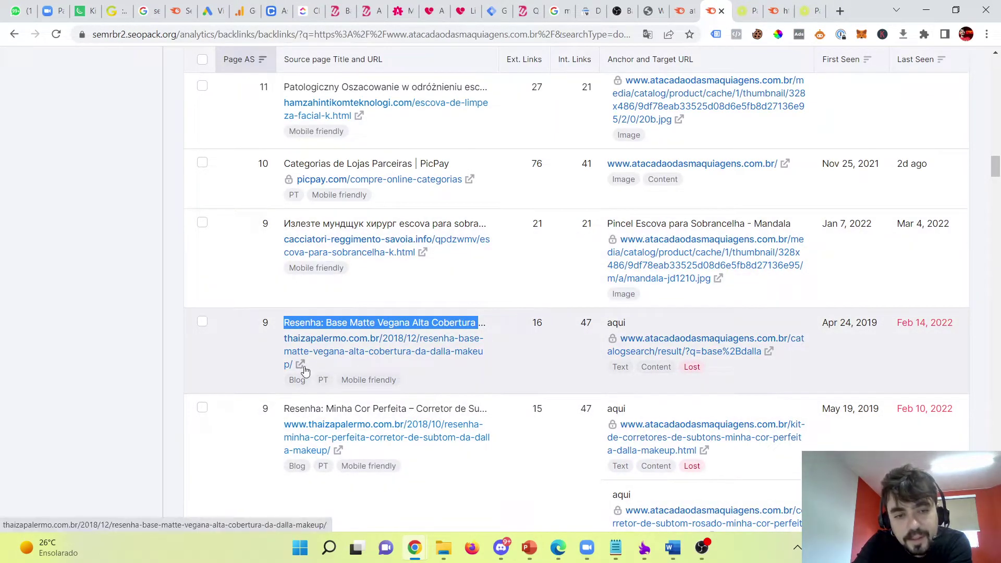
click(302, 364)
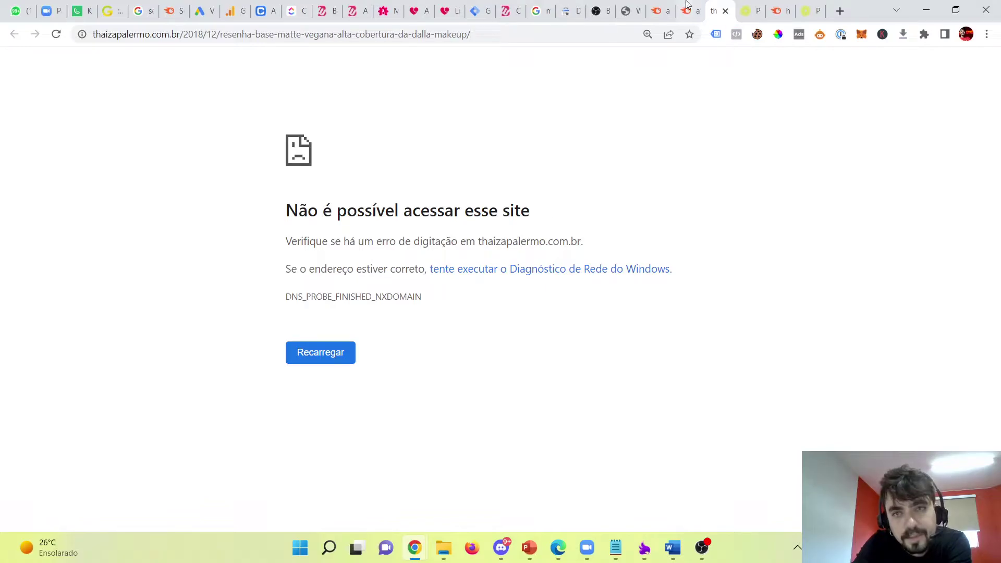
click(688, 6)
- Open the domain's Organic Research overview and examine its traffic, keyword trend, top keywords, top pages and competitors
scroll(576, 326, down, 15)
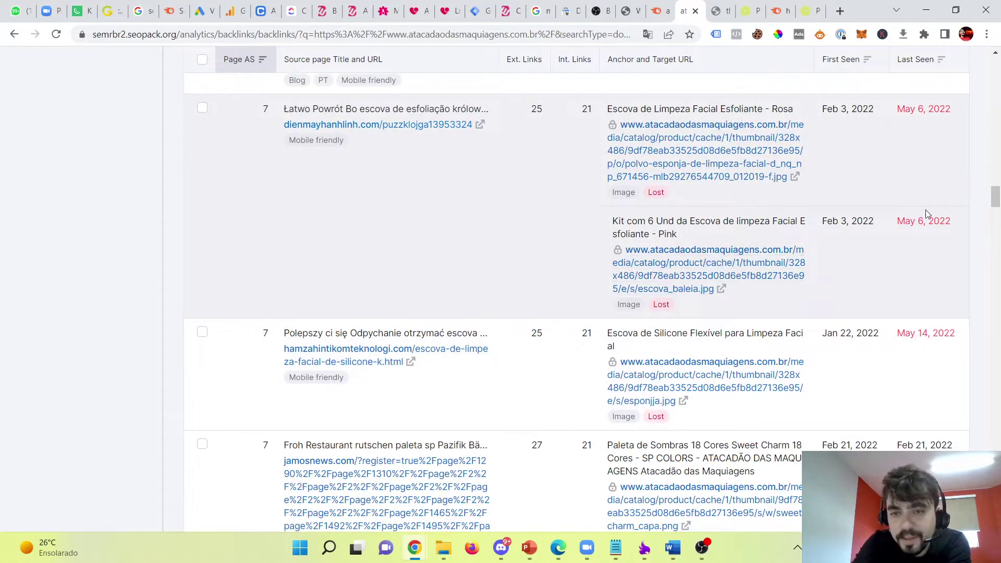
scroll(392, 230, down, 10)
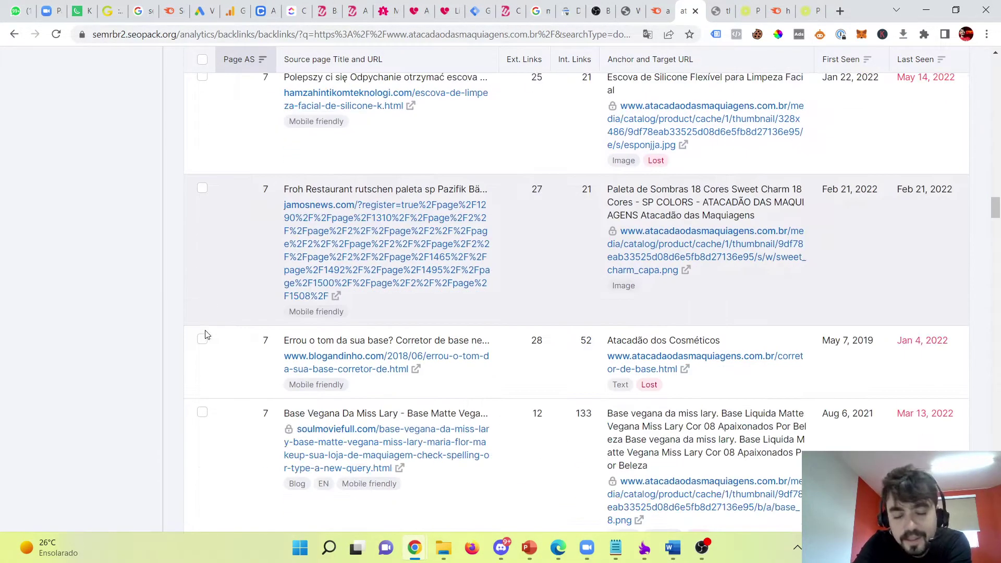
scroll(204, 295, up, 20)
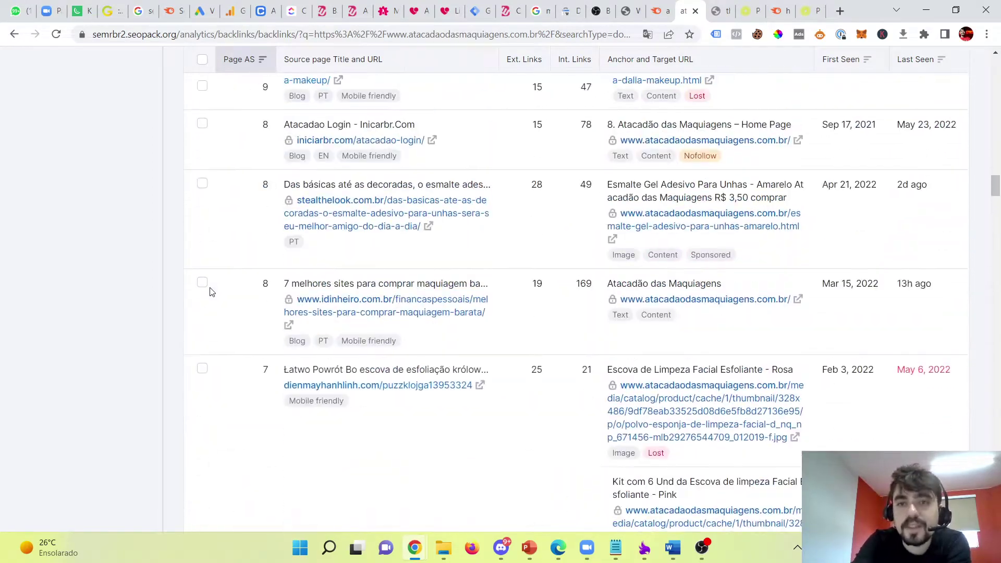
scroll(212, 292, up, 20)
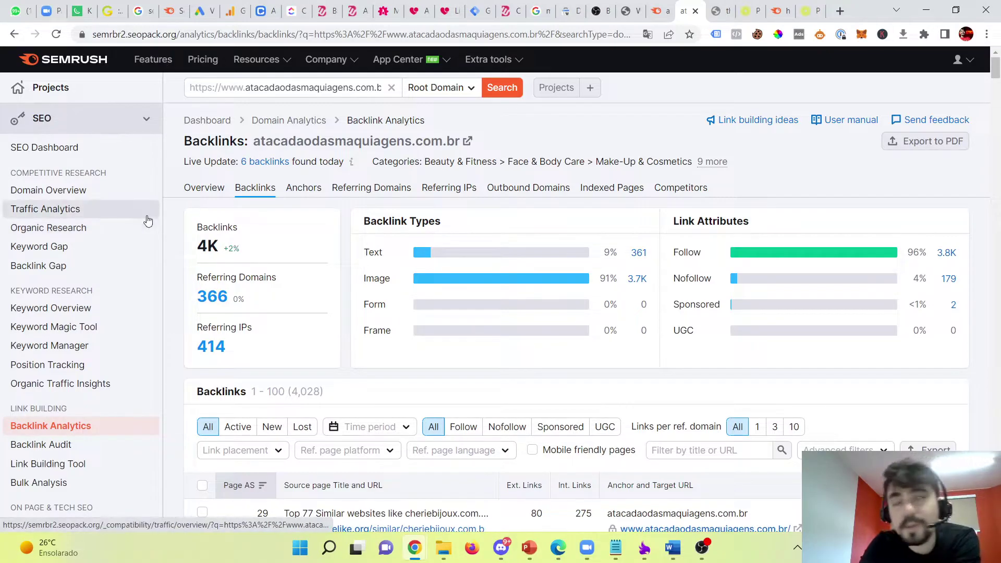
click(110, 227)
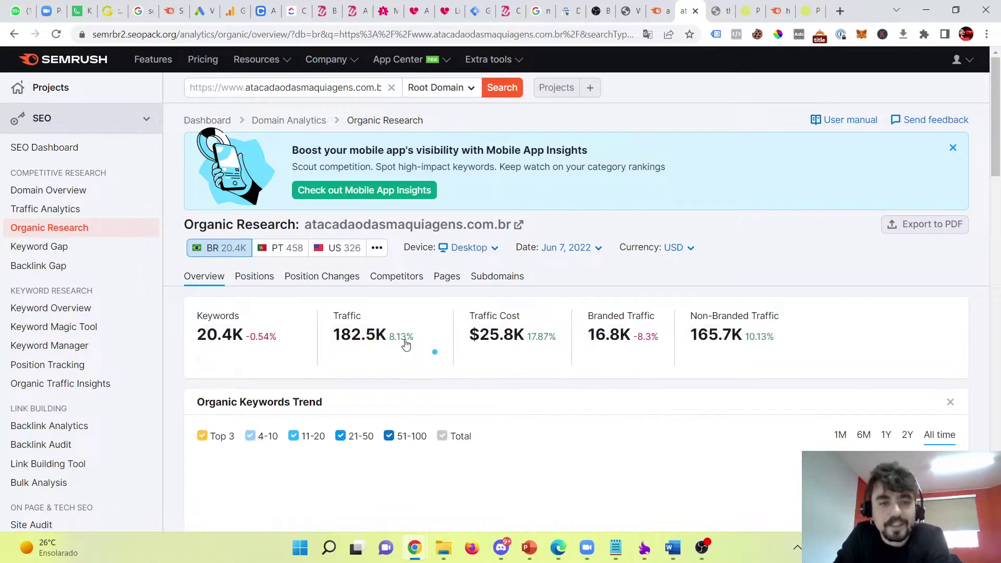
scroll(494, 418, down, 8)
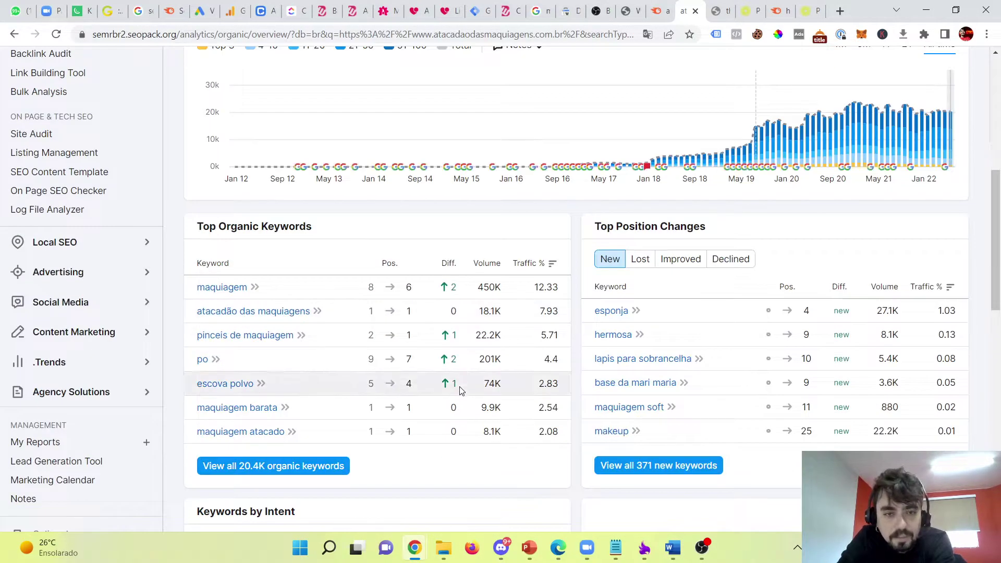
scroll(402, 353, up, 4)
scroll(292, 313, down, 1)
scroll(198, 219, up, 5)
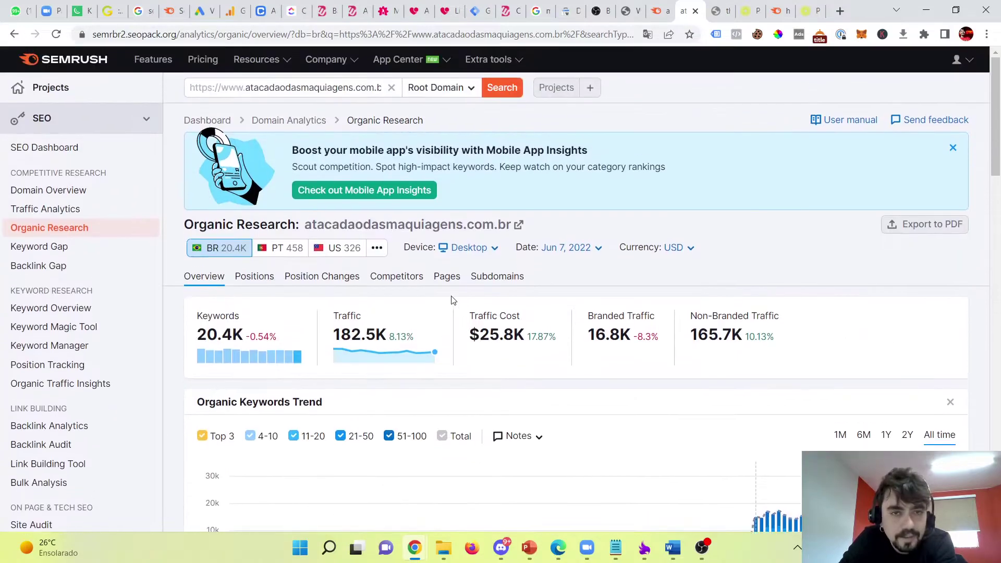
scroll(115, 319, down, 7)
scroll(114, 319, down, 15)
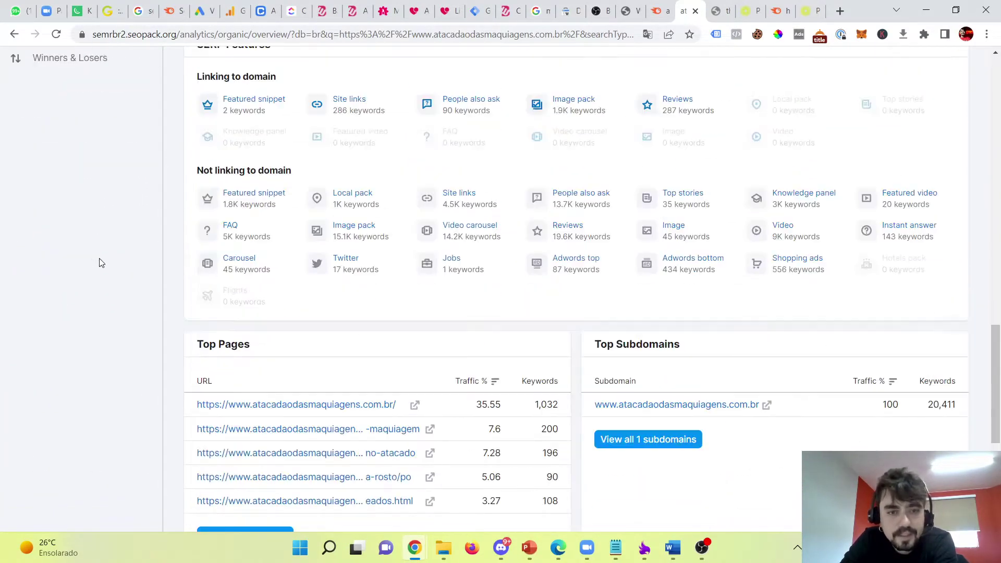
scroll(629, 387, down, 2)
scroll(510, 320, up, 10)
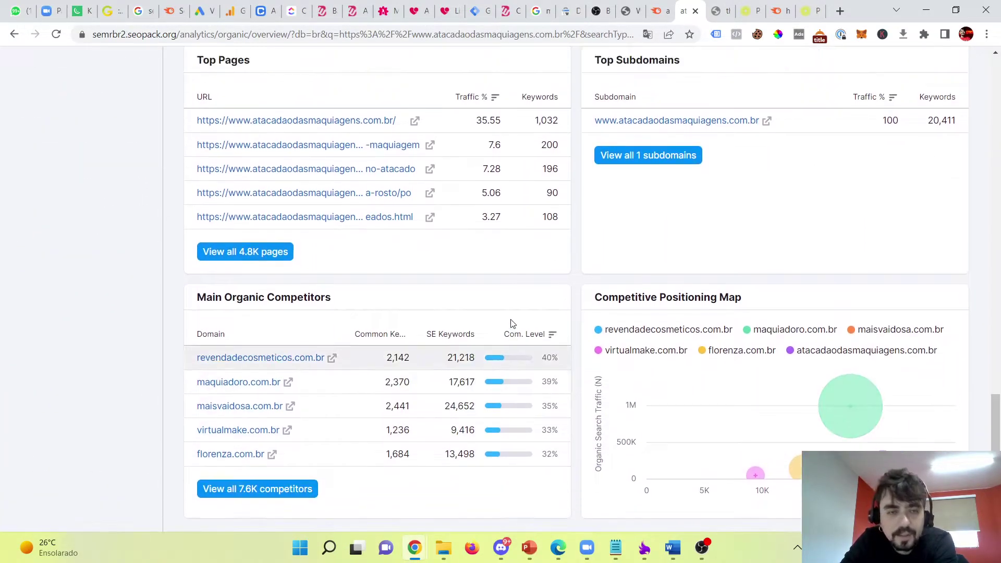
scroll(432, 336, up, 8)
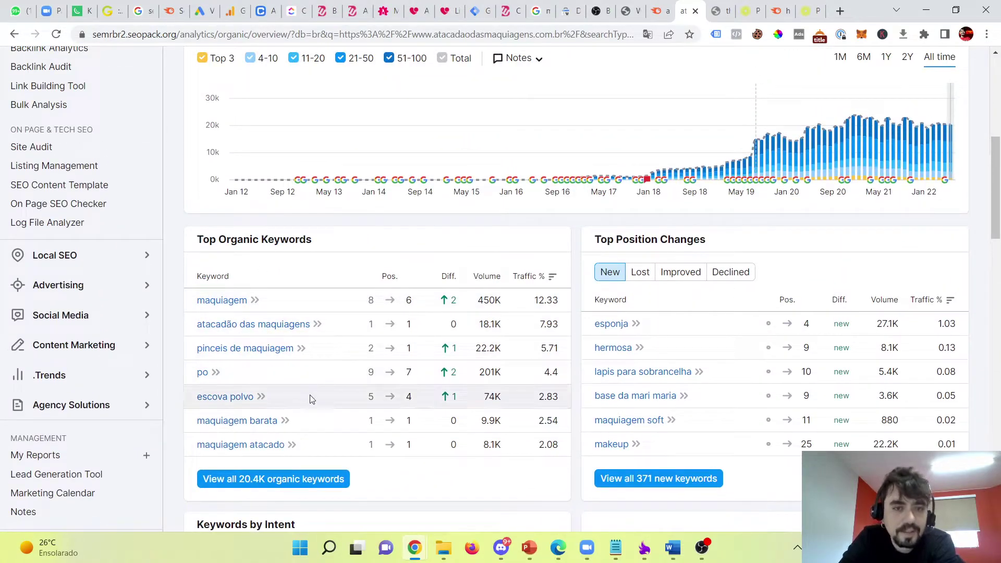
- Show the full list of organic search positions from the top organic keywords of the domain
click(280, 486)
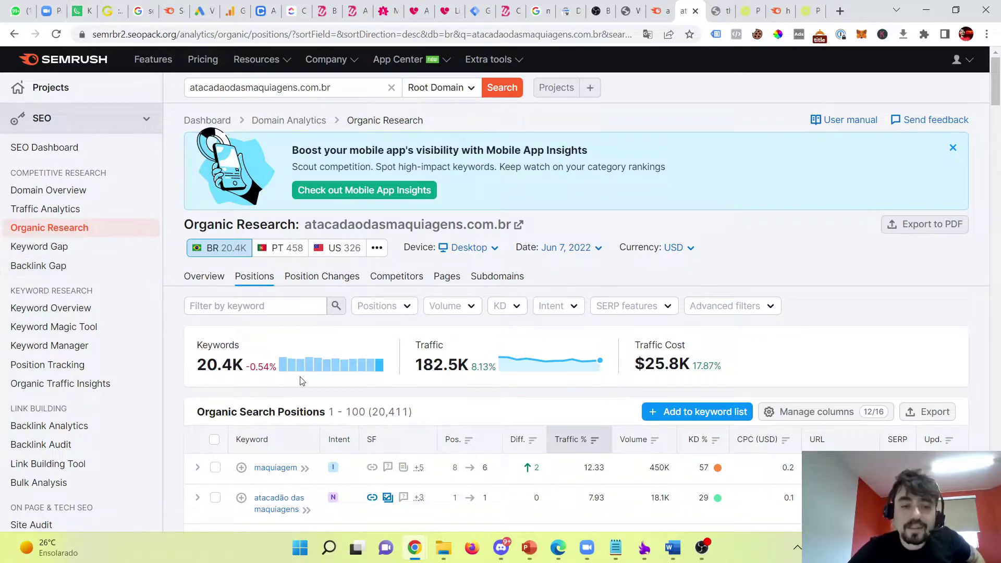
scroll(355, 266, down, 3)
mouse_move(333, 274)
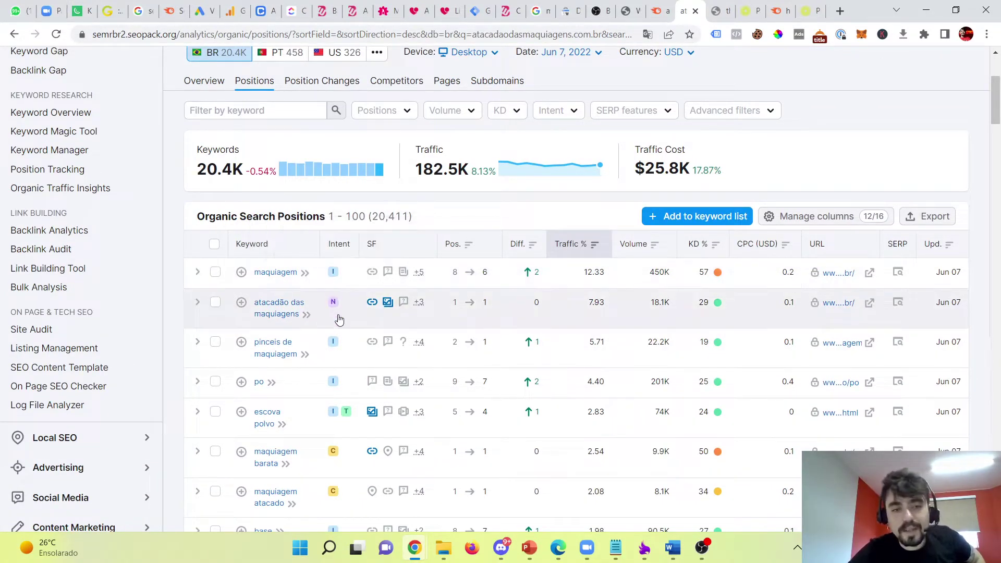
- Filter the organic search positions by Commercial and Transactional intent
click(554, 111)
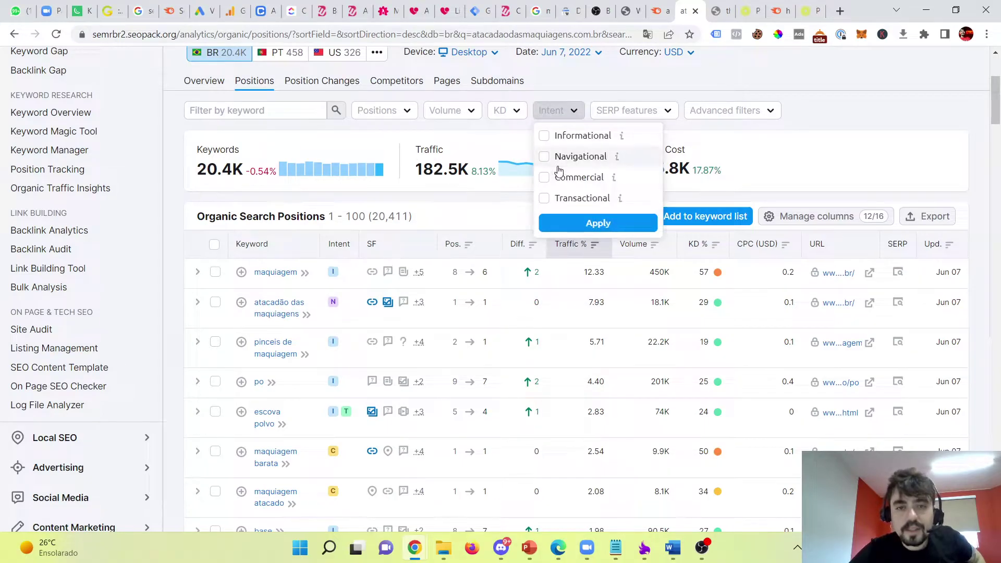
mouse_move(619, 161)
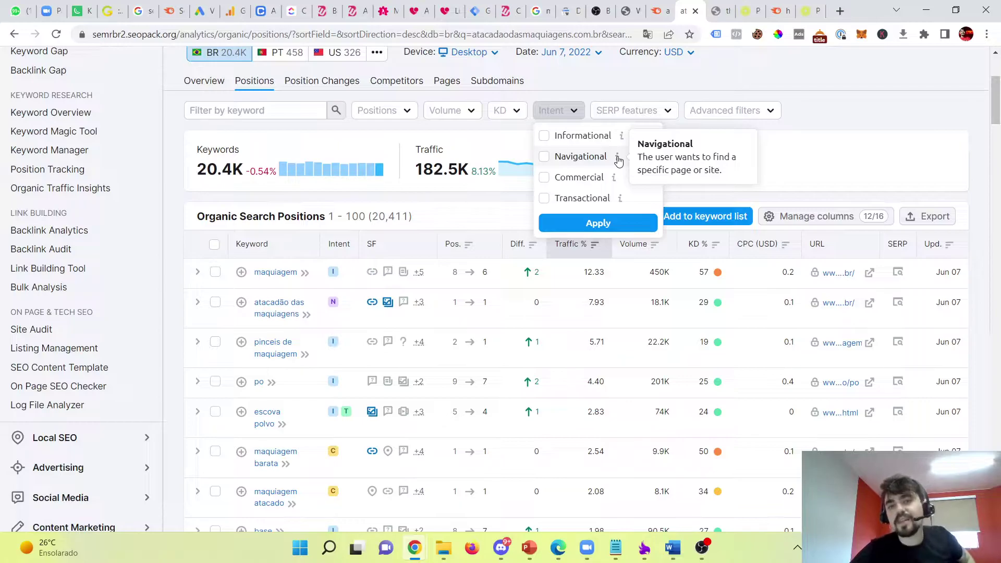
mouse_move(621, 140)
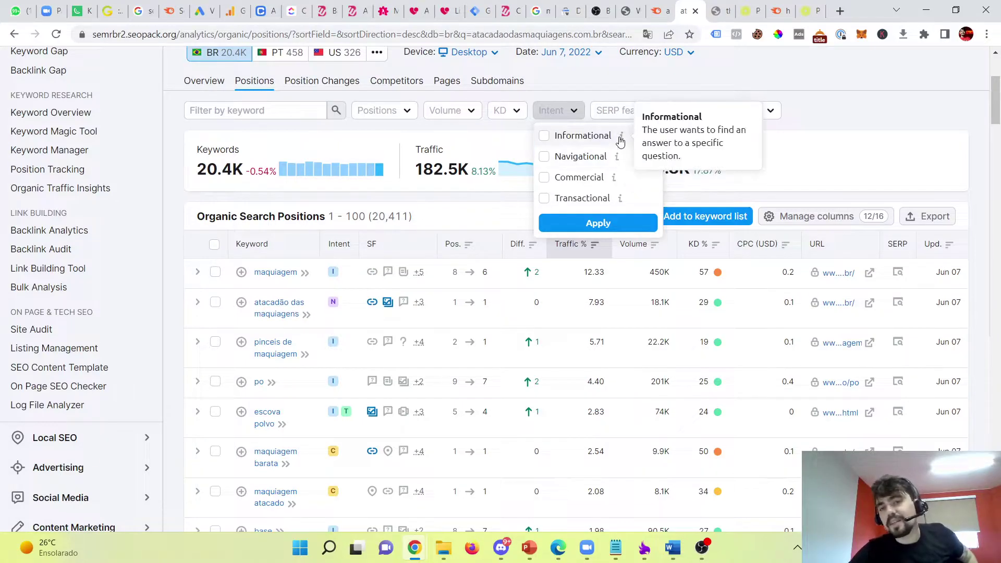
click(548, 182)
click(545, 197)
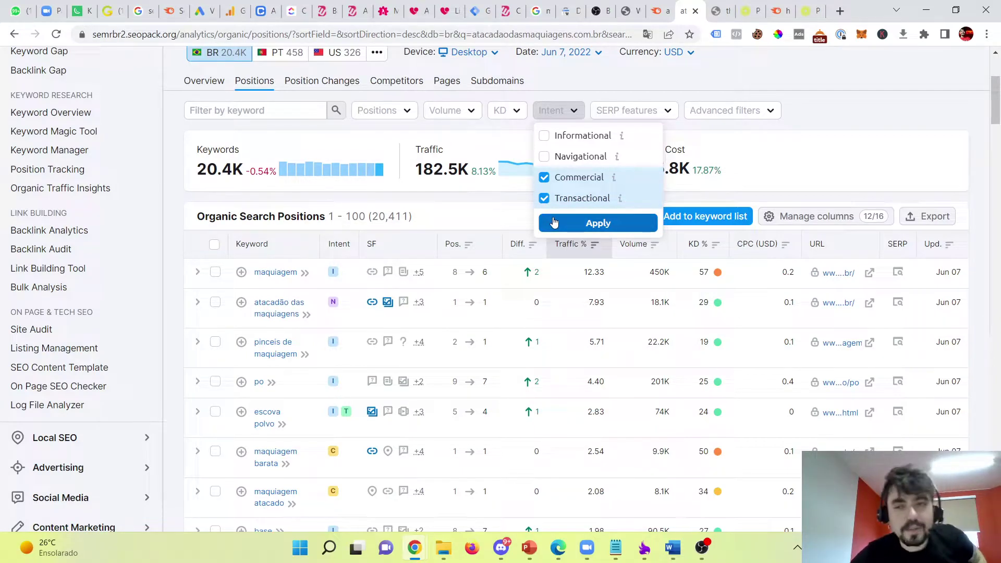
click(554, 223)
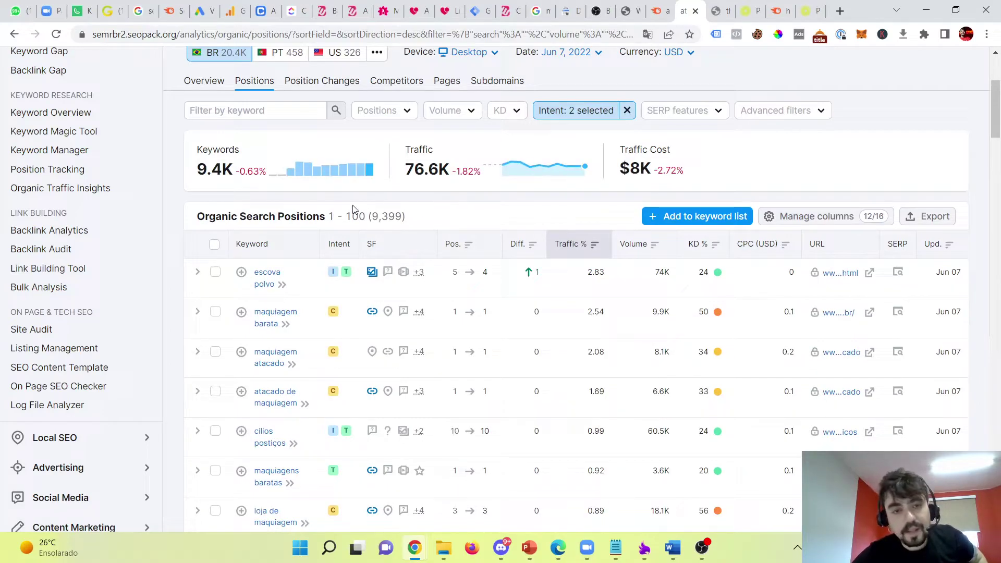
- Review the filtered keywords and select all of those listed on the current results page
drag(371, 221, 394, 223)
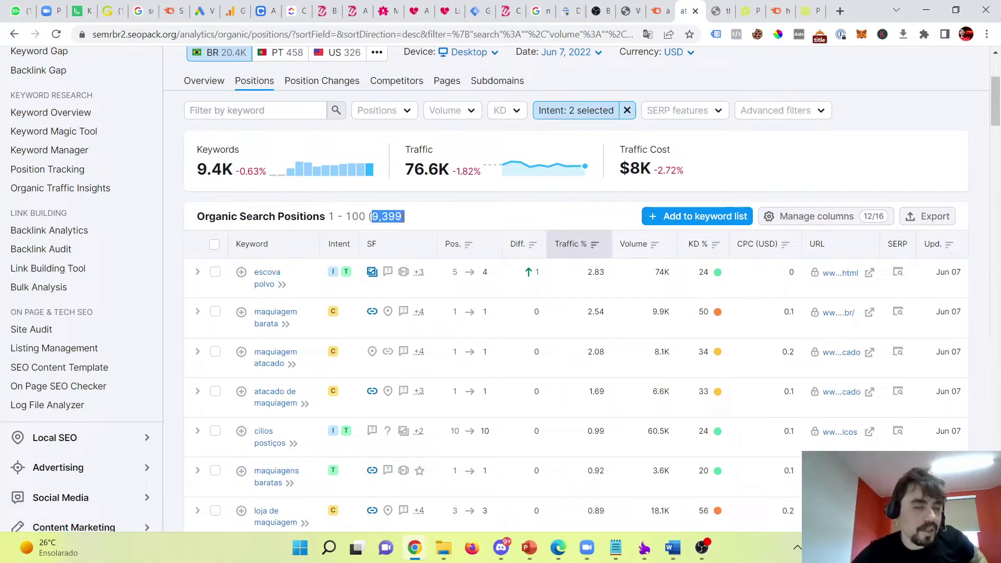
scroll(311, 210, up, 2)
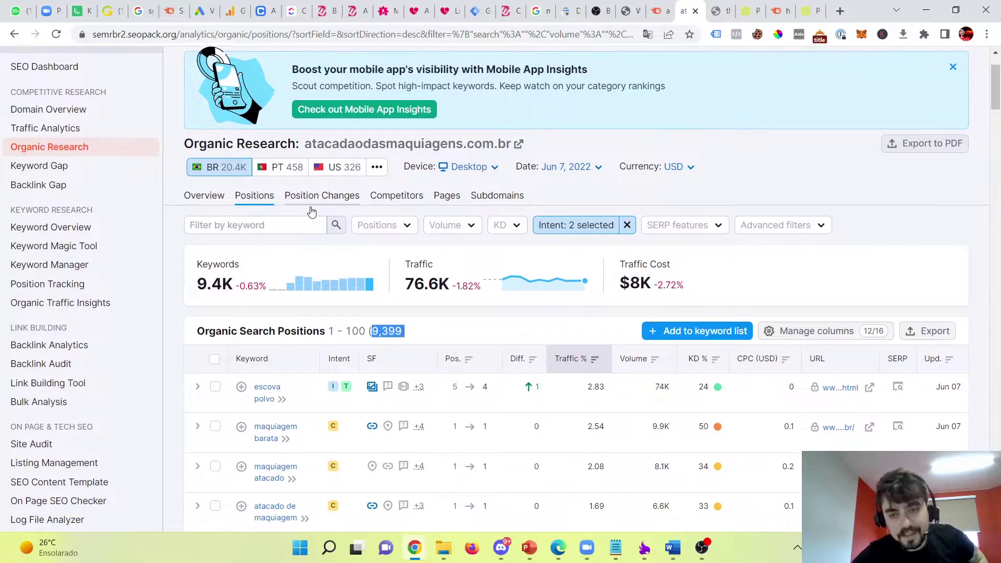
scroll(312, 210, down, 2)
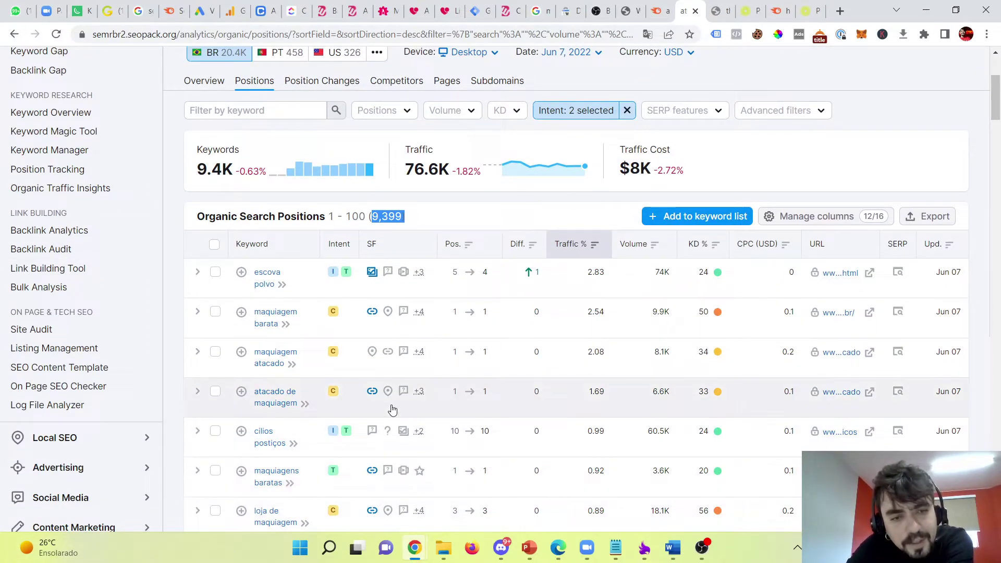
scroll(468, 354, down, 2)
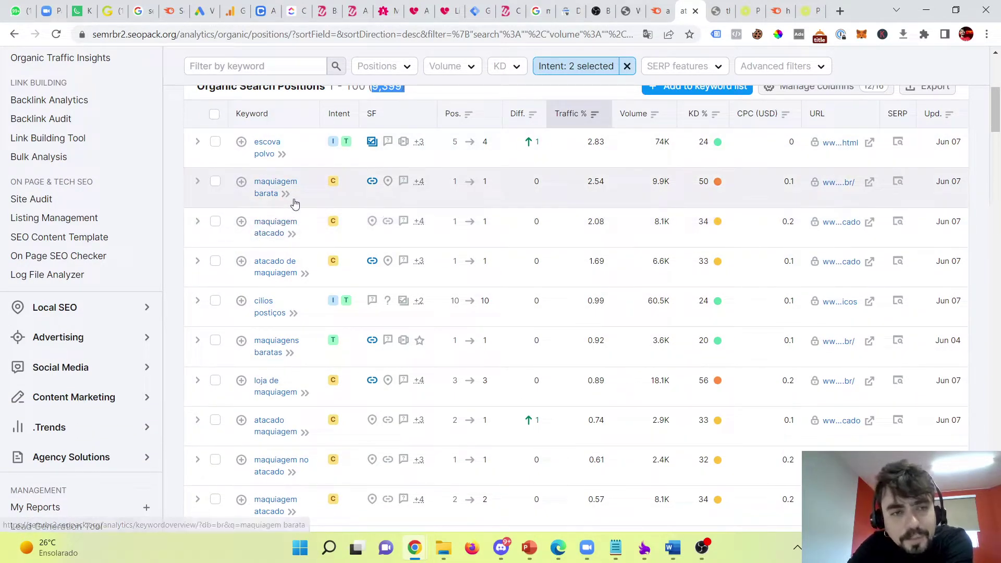
click(215, 113)
scroll(437, 298, up, 3)
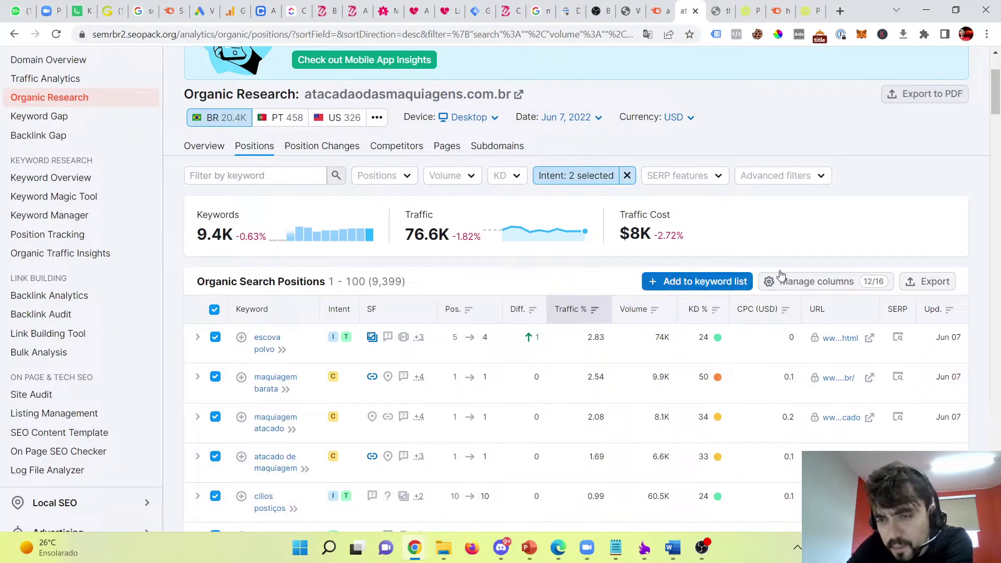
- Clear the selection of all keywords, select only "maquiagem barata" and view its month-by-month ranked URLs
click(213, 311)
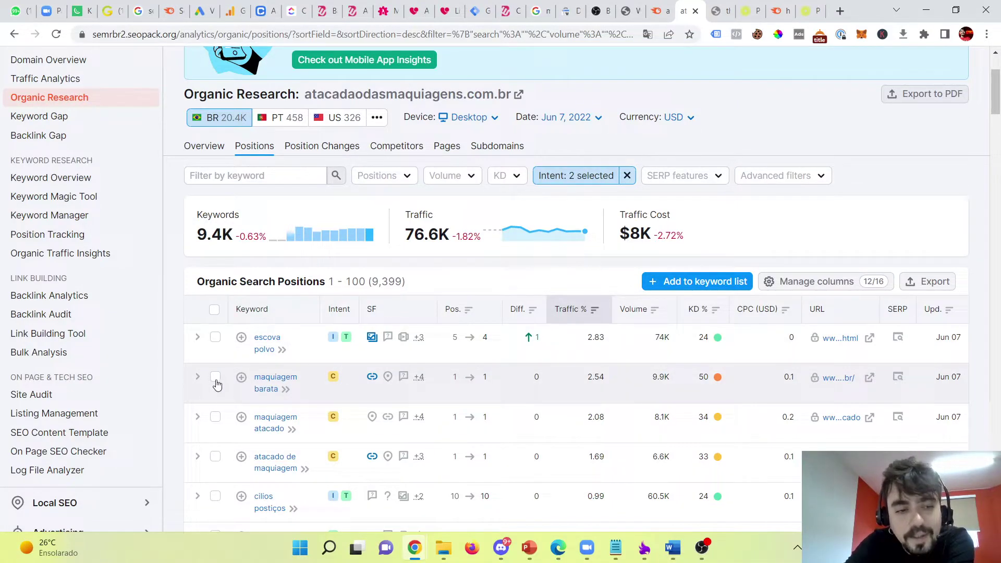
click(228, 423)
scroll(239, 402, down, 5)
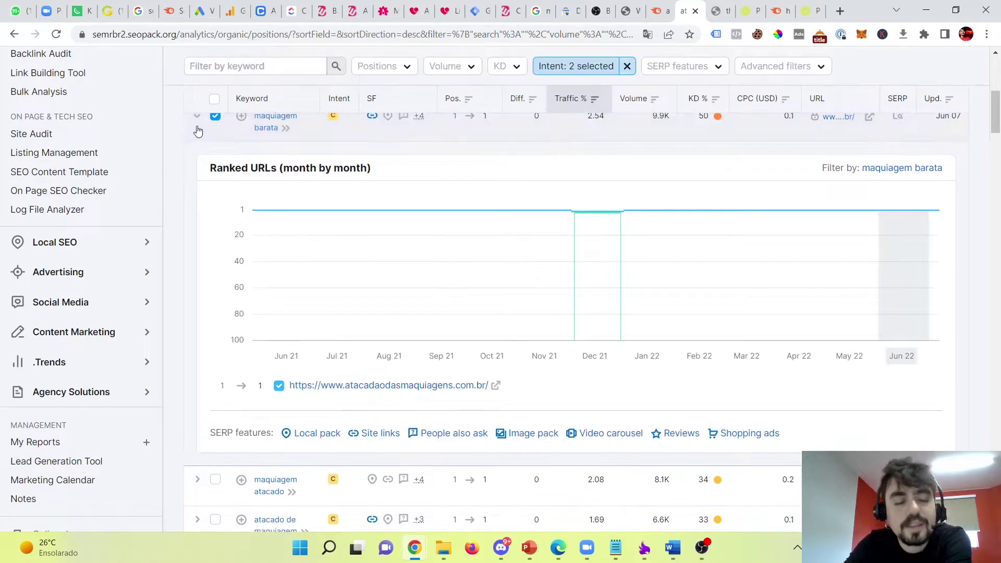
scroll(213, 268, up, 2)
scroll(212, 268, up, 1)
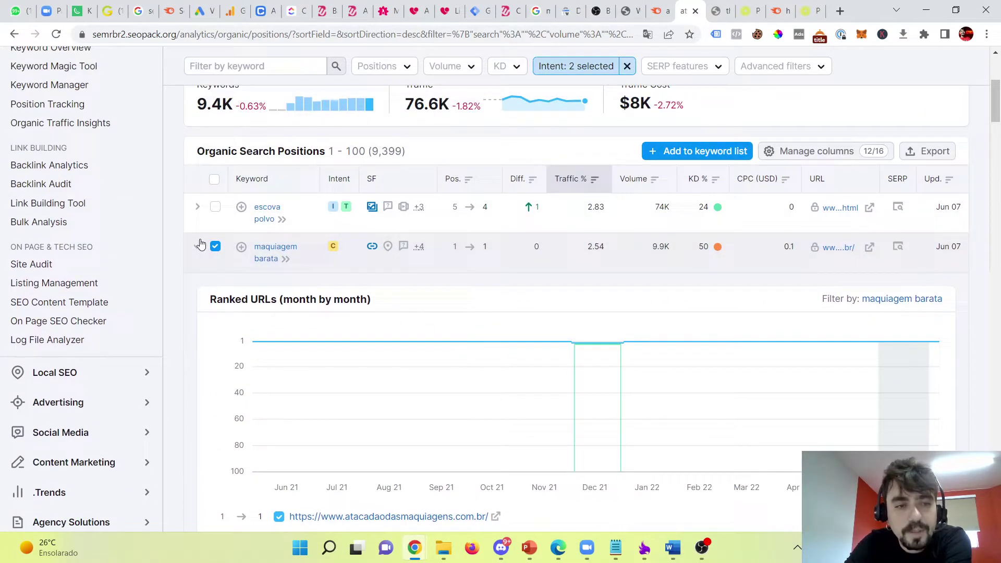
click(200, 255)
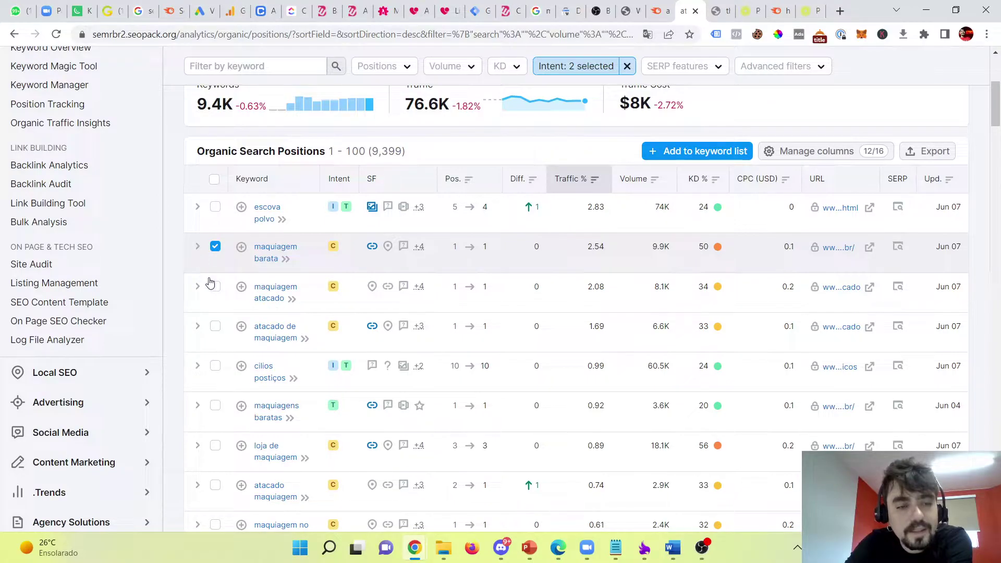
click(211, 256)
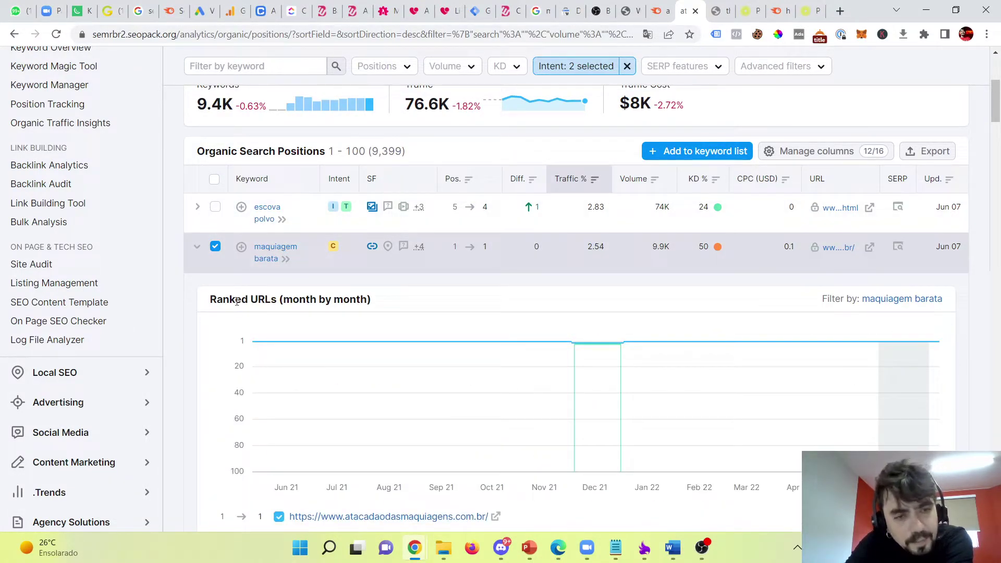
scroll(263, 253, down, 4)
scroll(263, 253, up, 5)
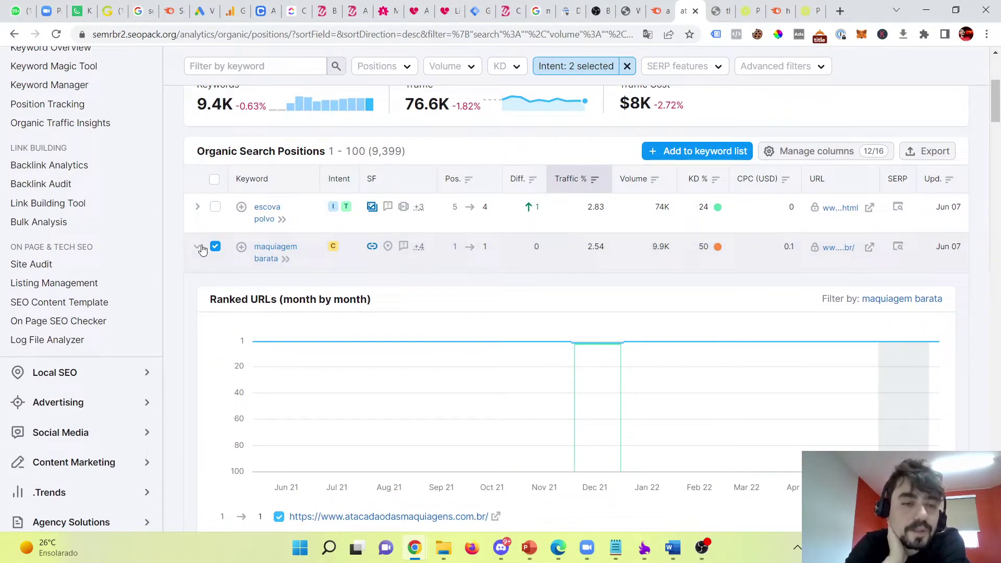
click(201, 249)
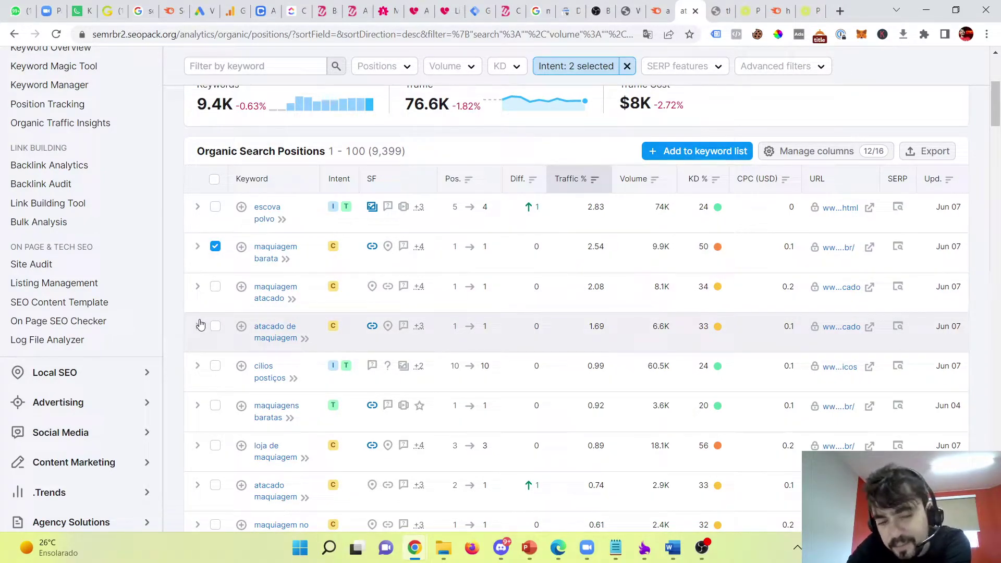
- Show the ranked URLs for "atacado de maquiagem" and open the ranking page /maquiagem-no-atacado
click(199, 325)
scroll(260, 266, down, 5)
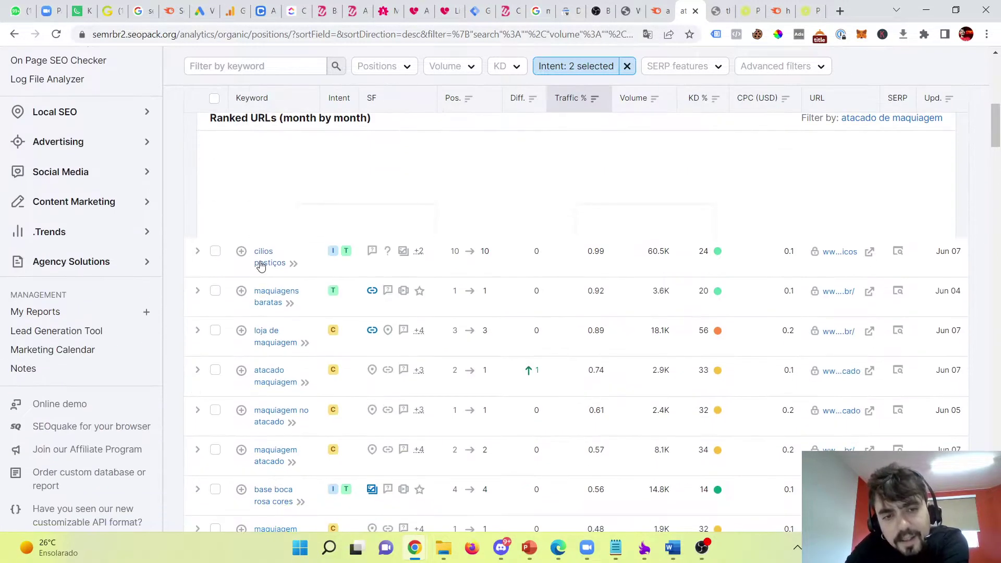
scroll(258, 246, up, 1)
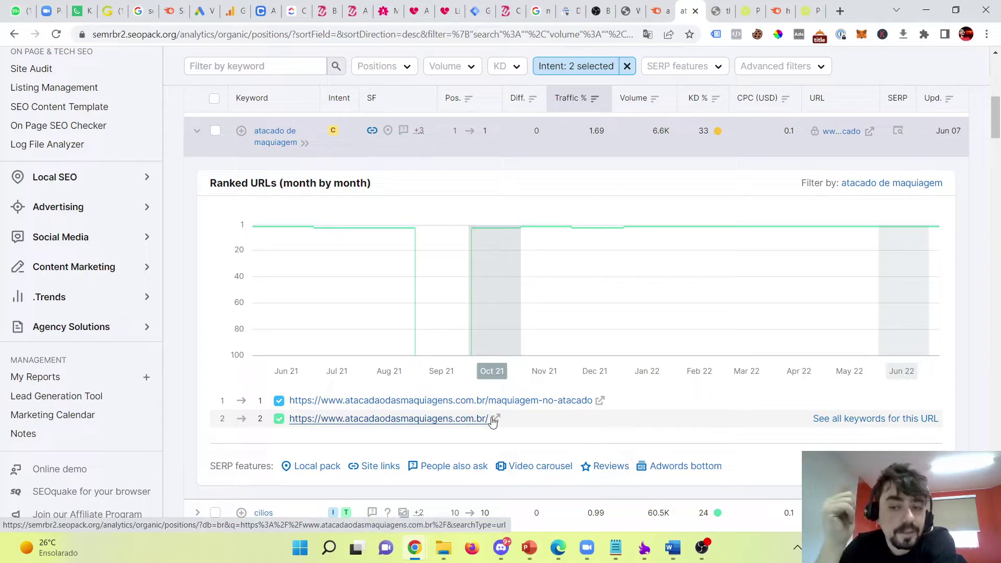
click(601, 401)
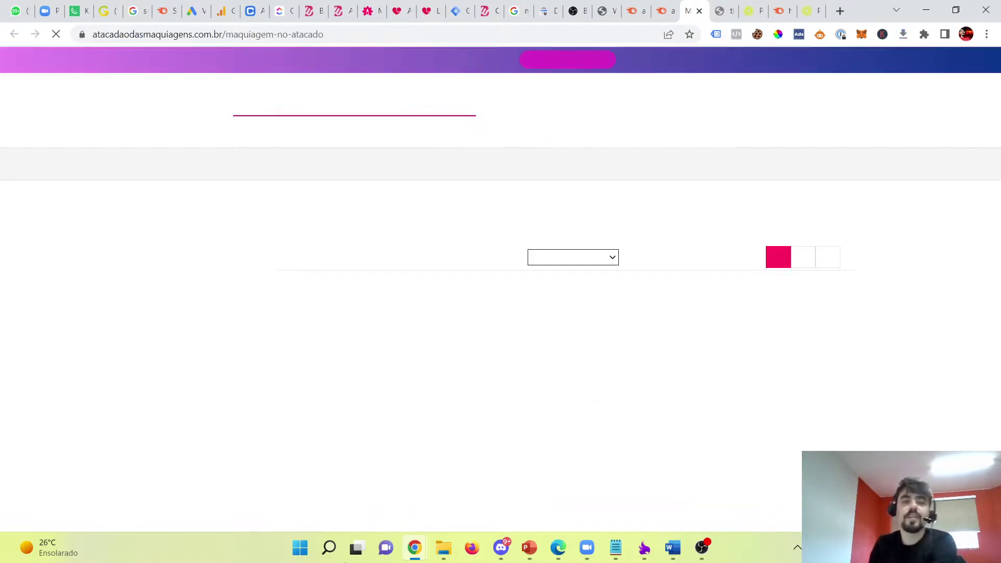
- Examine the products and the descriptive text below them on the maquiagem-no-atacado page
scroll(308, 419, down, 7)
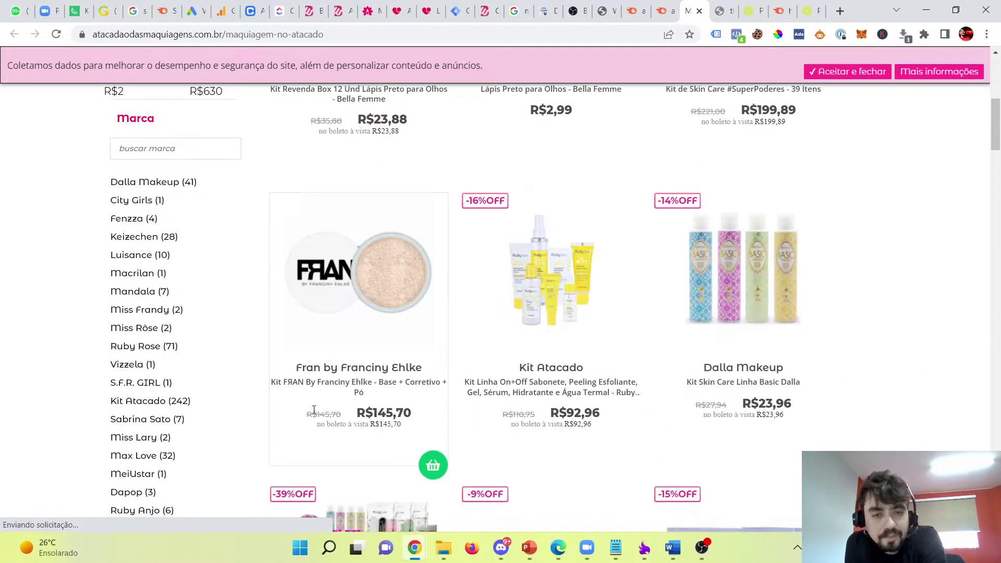
scroll(678, 333, down, 7)
scroll(678, 332, down, 20)
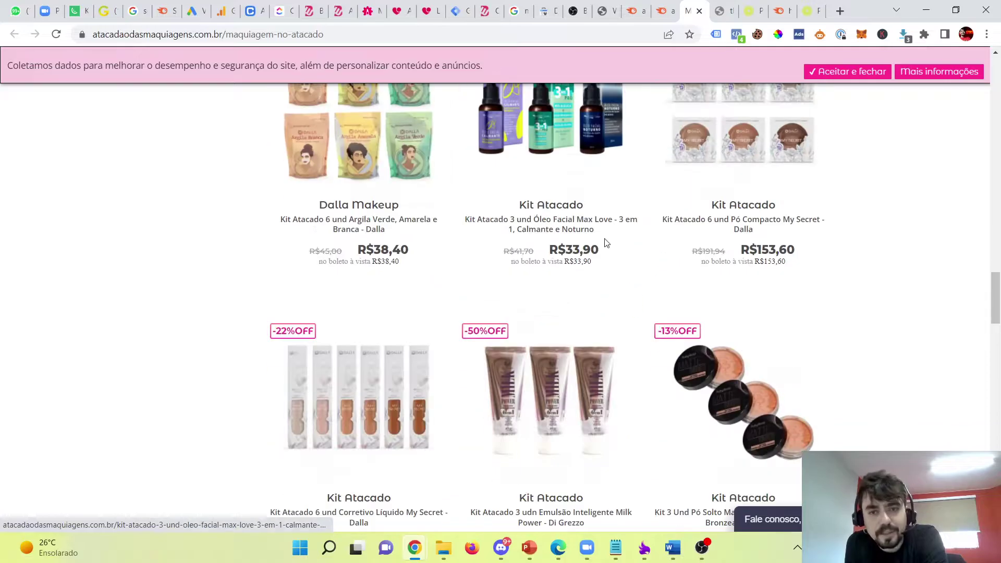
scroll(603, 366, down, 5)
scroll(602, 355, up, 10)
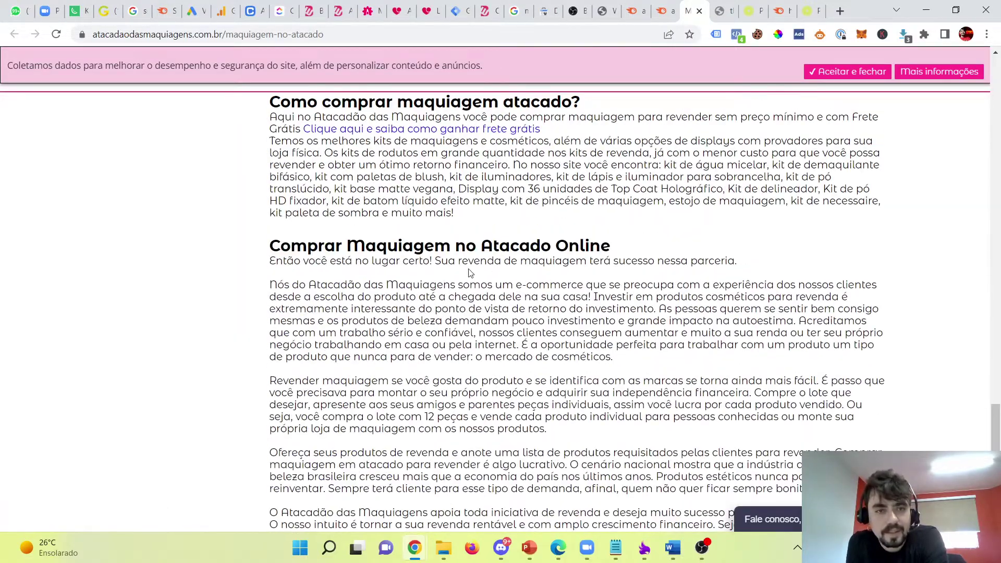
scroll(281, 165, up, 3)
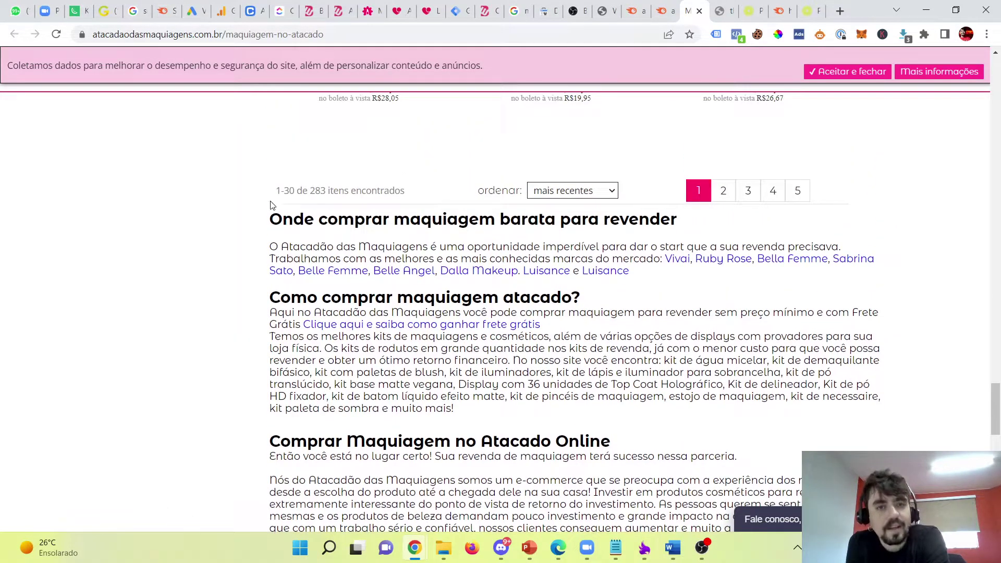
- Highlight the sections from "Onde comprar maquiagem barata para revender" through "Como comprar maquiagem atacado?" and read the remaining text
drag(272, 205, 677, 221)
click(279, 218)
drag(265, 217, 532, 424)
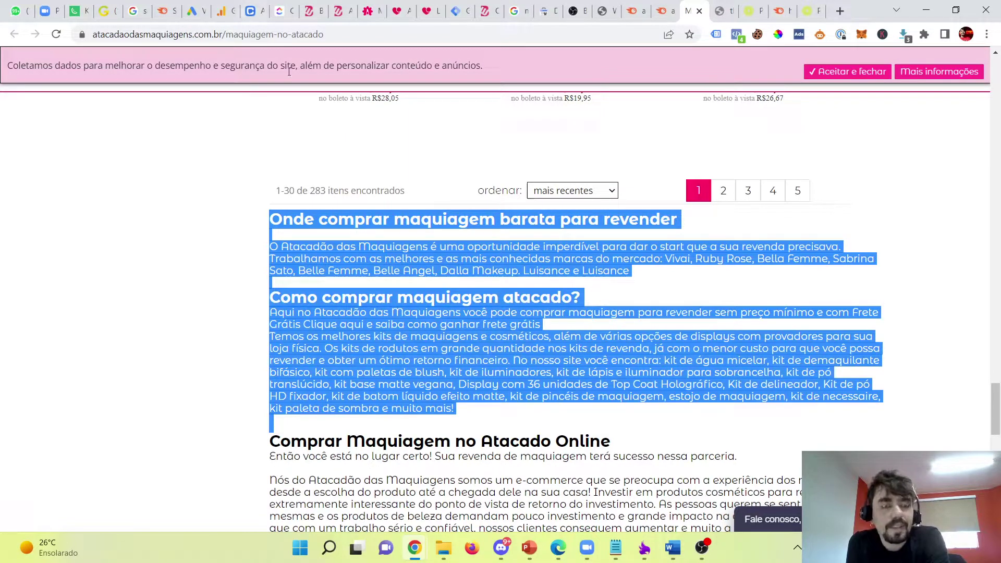
scroll(412, 209, down, 6)
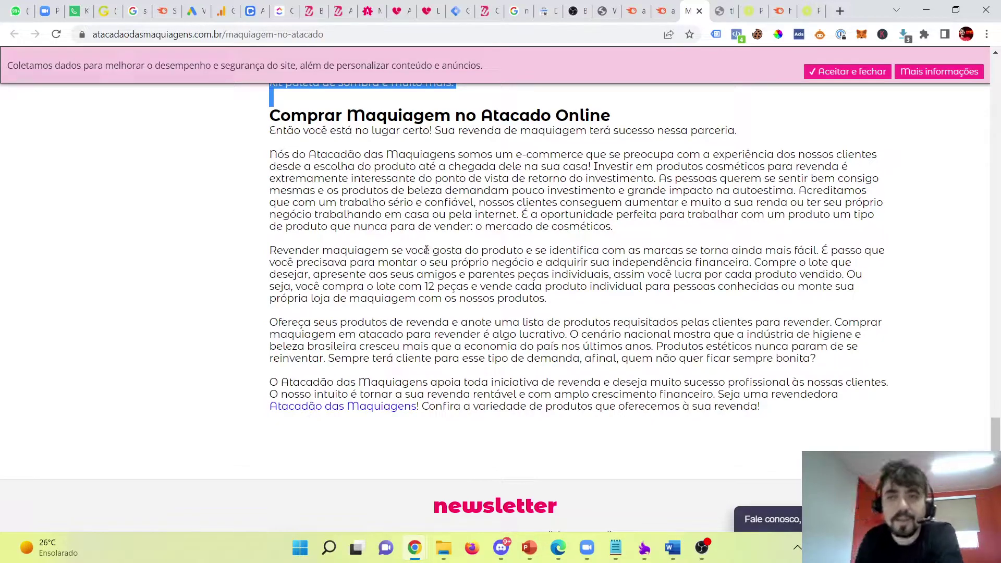
click(406, 290)
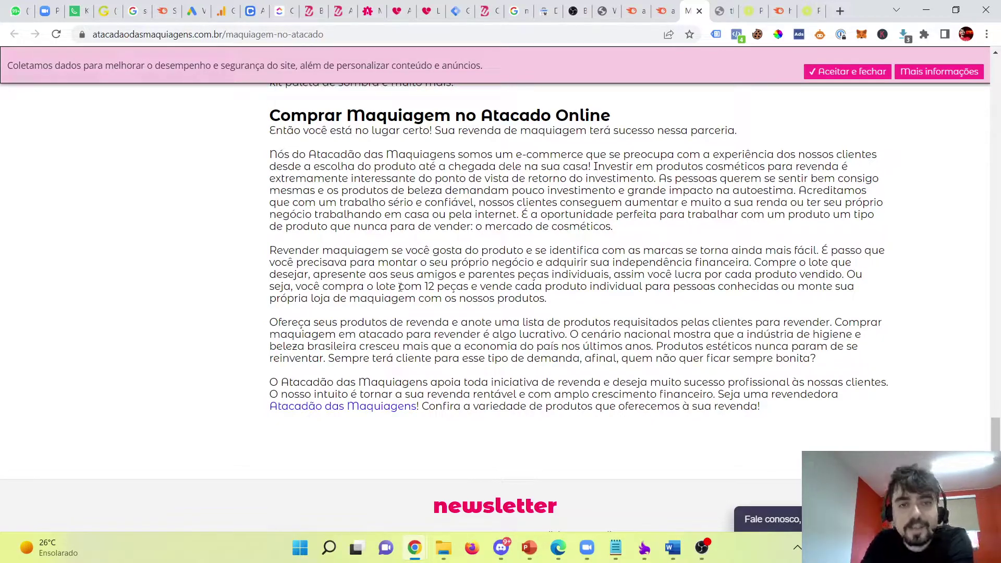
- Search within the wholesale page for "maquiagem no at"
key(ctrl+f)
text(maqui)
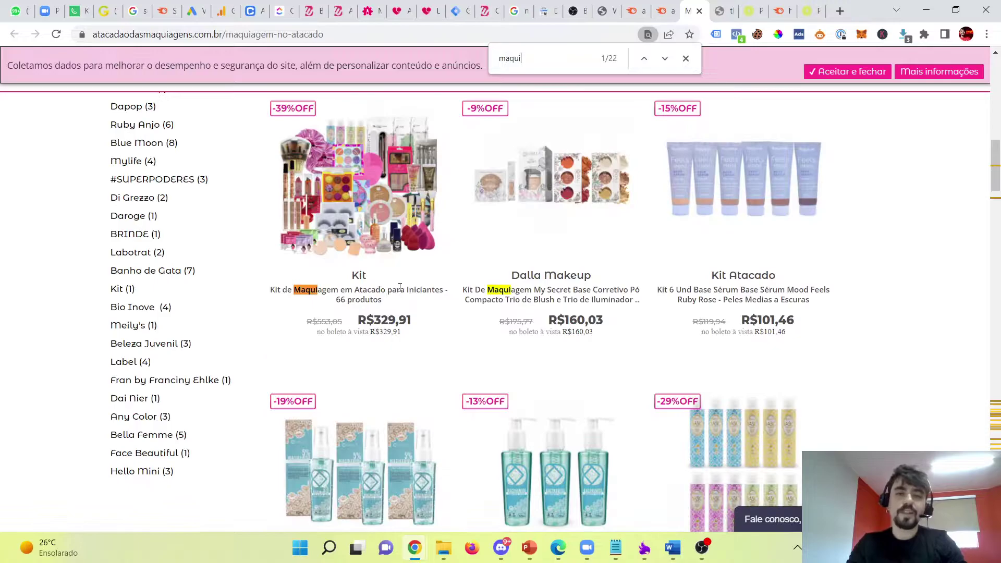
text(agem no at)
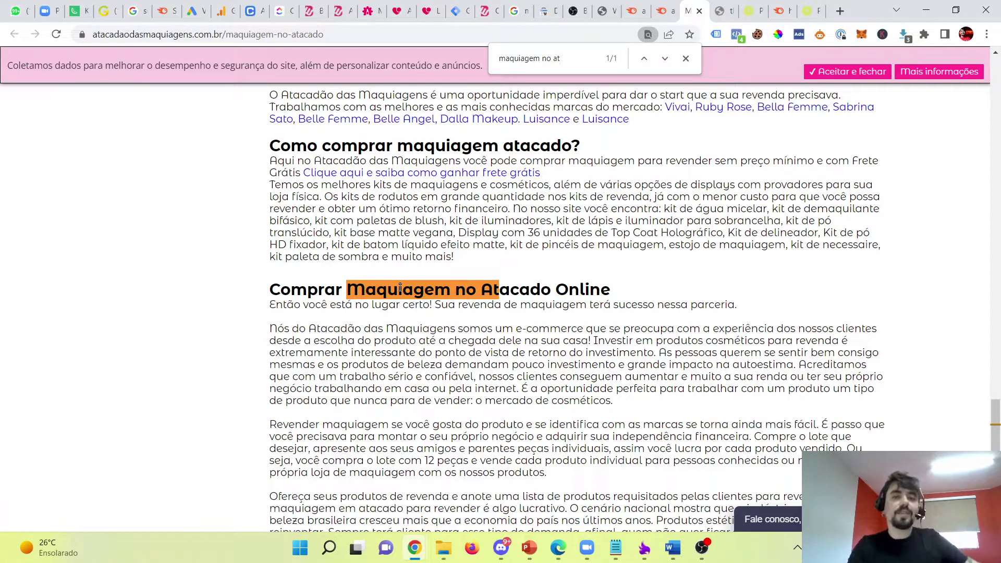
- Replace the in-page search term with "atacado" to locate its uses on the wholesale page
key(BackSpace)
key(BackSpace)
key(BackSpace)
key(BackSpace)
key(BackSpace)
key(BackSpace)
key(BackSpace)
key(BackSpace)
key(BackSpace)
key(BackSpace)
key(BackSpace)
key(BackSpace)
key(BackSpace)
text(ata)
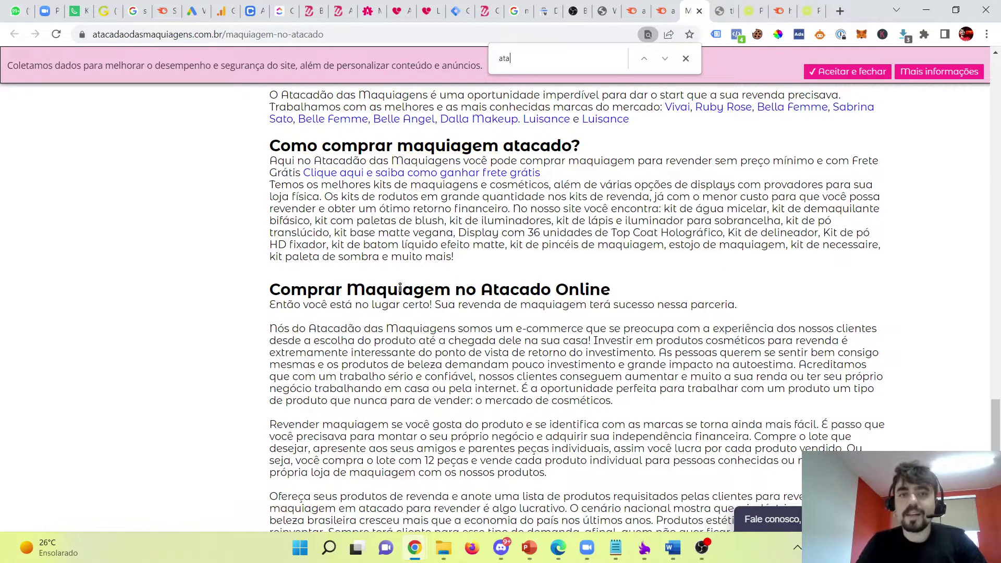
text(cado)
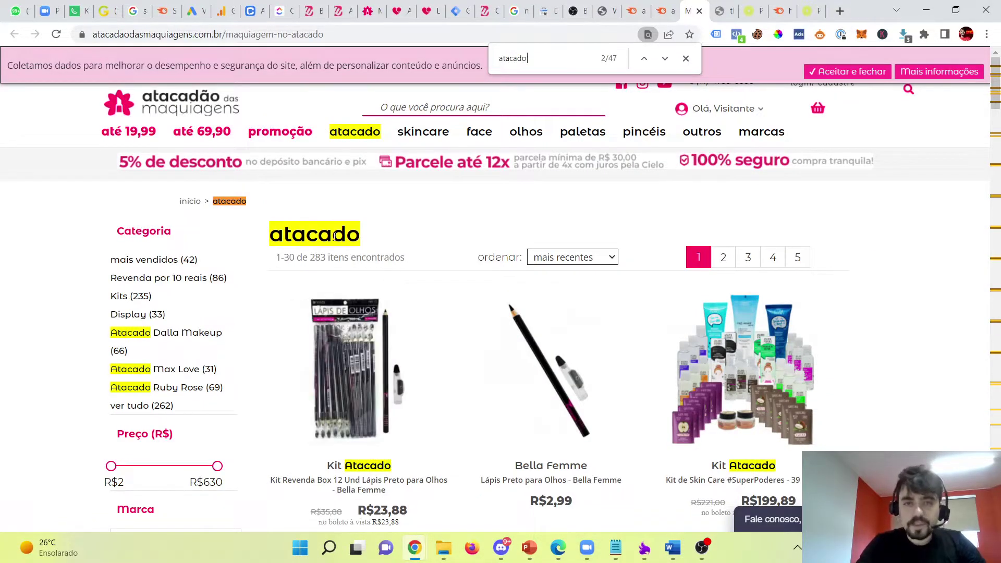
- Return to the organic positions list, show the ranked URLs for "maquiagem barata" and open the ranking homepage
click(654, 5)
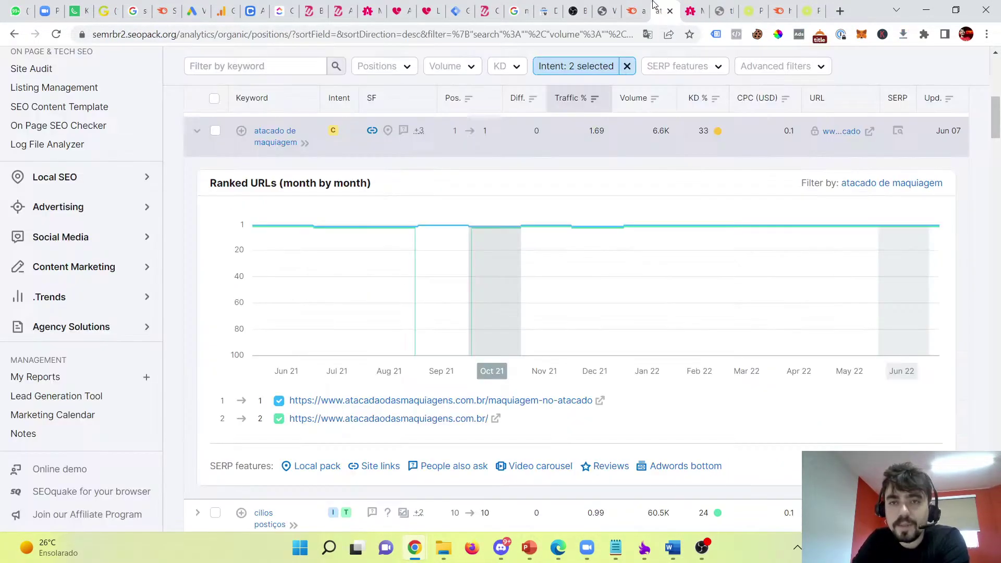
scroll(494, 204, up, 4)
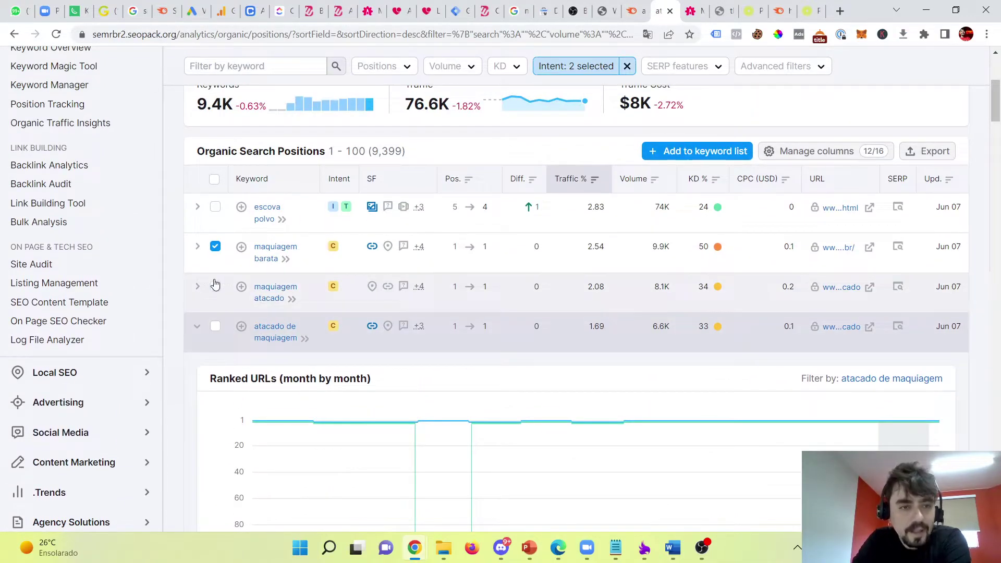
click(199, 251)
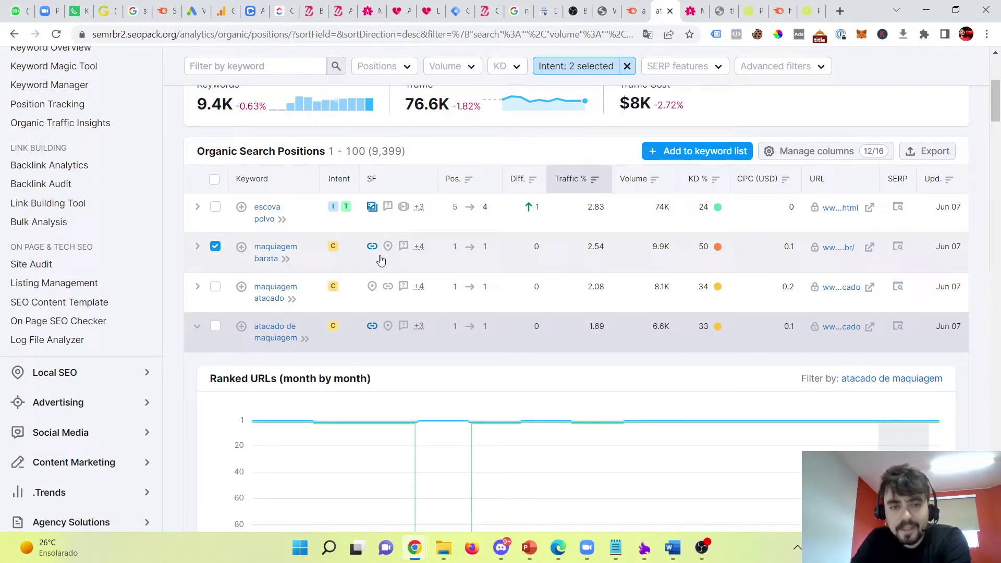
click(197, 247)
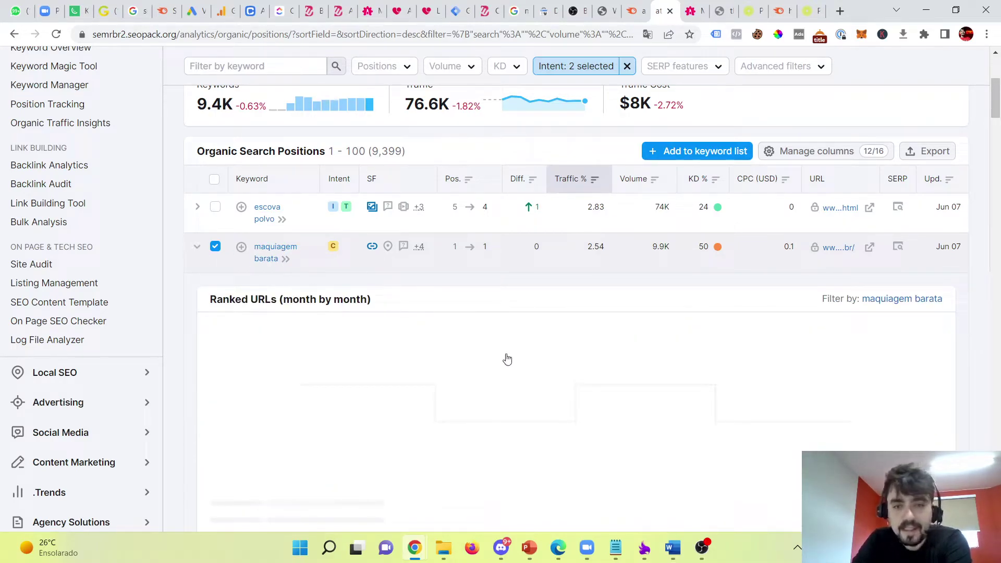
scroll(495, 386, down, 2)
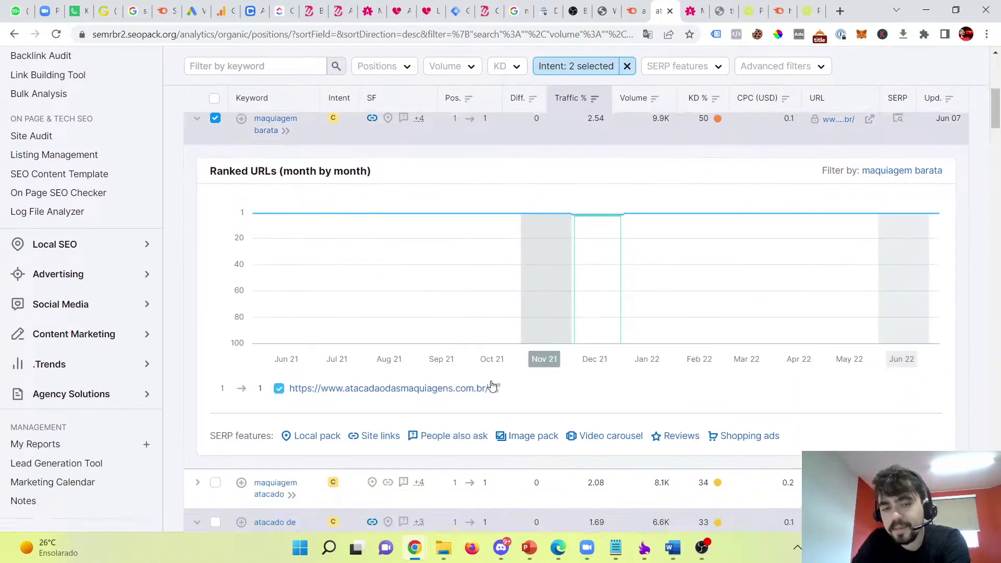
click(496, 387)
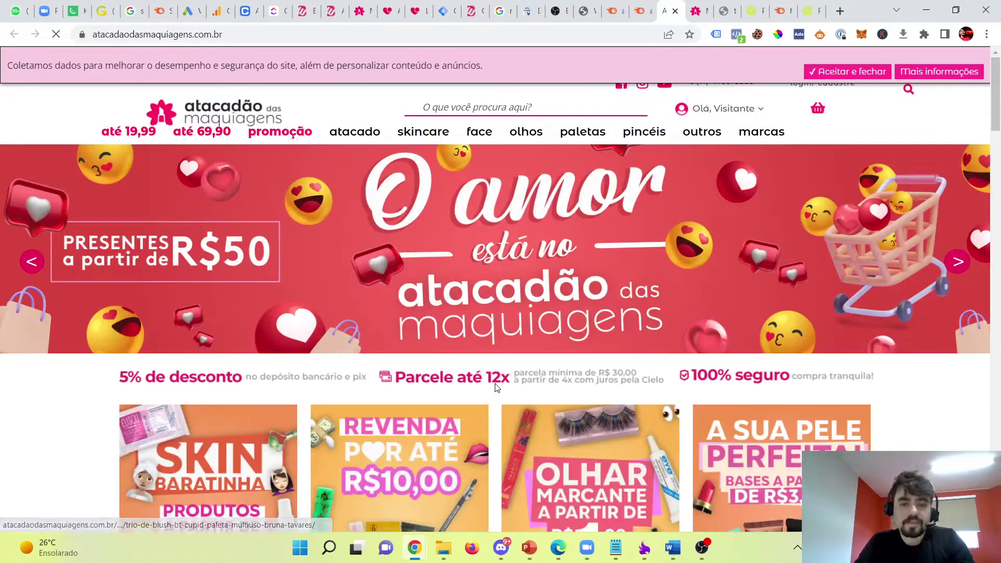
- Search the homepage for "barata" and dismiss the discount coupon pop-up
key(ctrl+f)
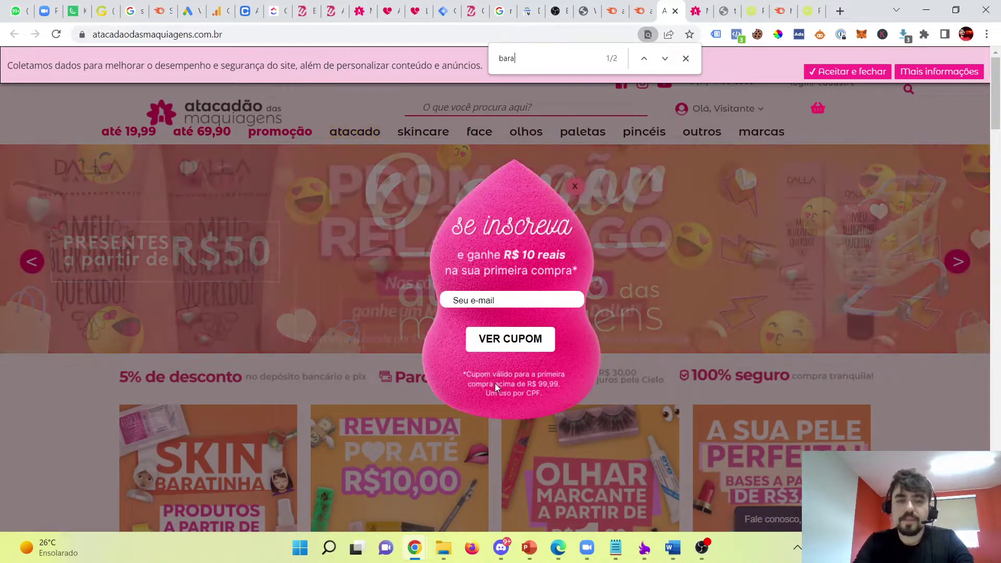
key(Return)
key(Escape)
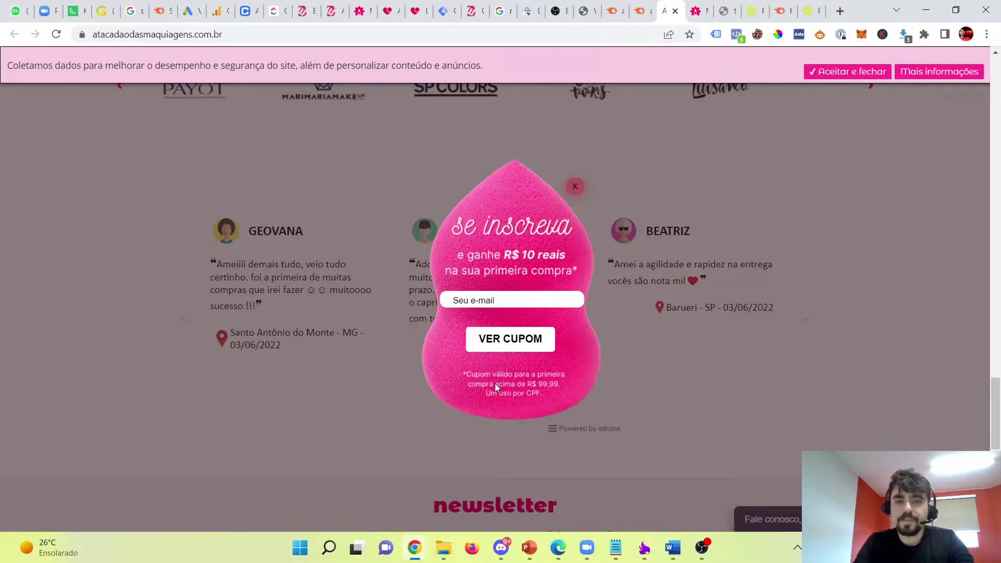
click(577, 189)
- Search the homepage for "maquiagem b" and repeat the search with "barata"
key(ctrl+f)
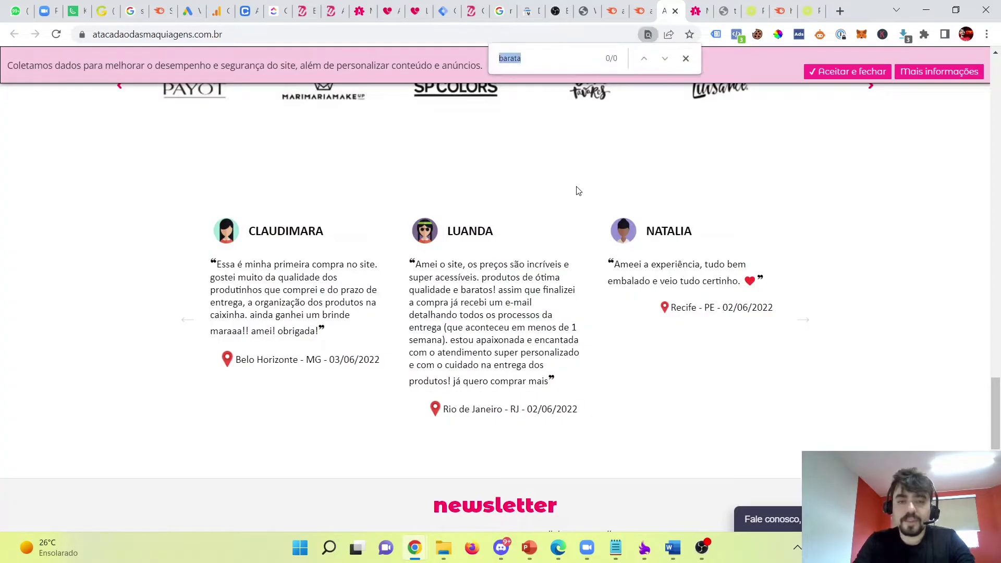
text(ma)
text(quiagens.com)
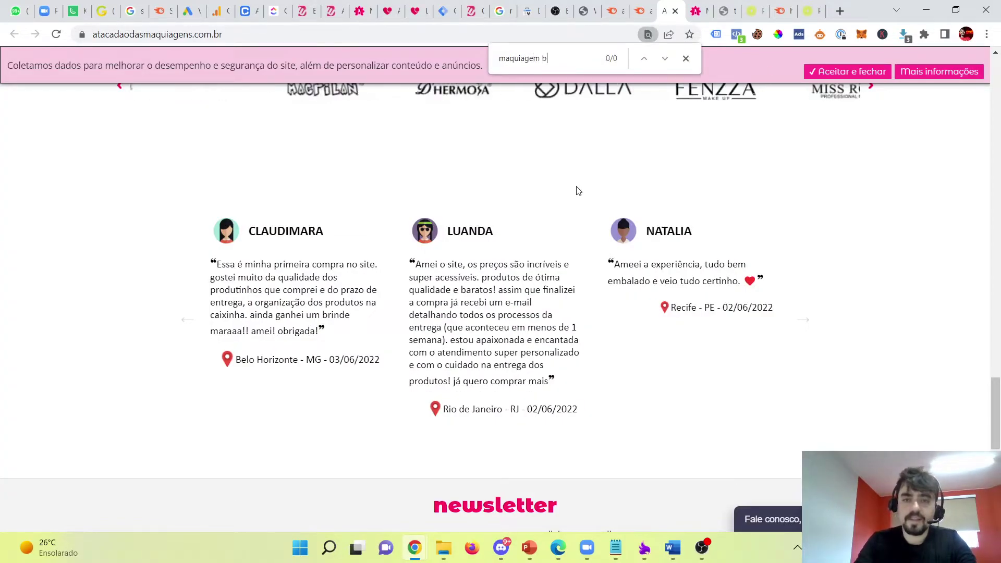
key(BackSpace)
key(BackSpace)
key(BackSpace)
key(BackSpace)
key(BackSpace)
key(BackSpace)
key(BackSpace)
key(BackSpace)
key(BackSpace)
text(barata)
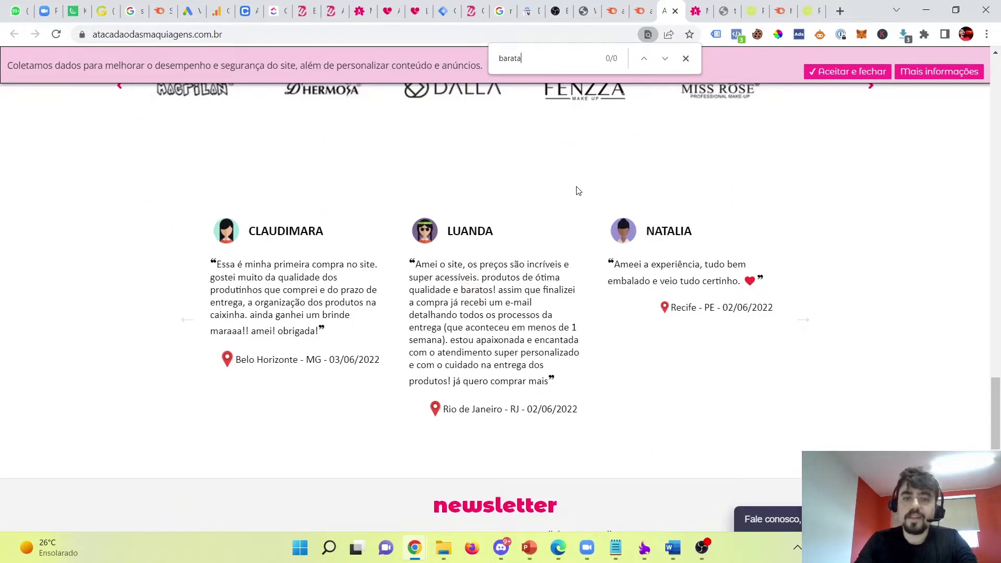
- Search Google for "maquiagem barata" in a new tab
key(ctrl+t)
text(bm)
key(BackSpace)
key(BackSpace)
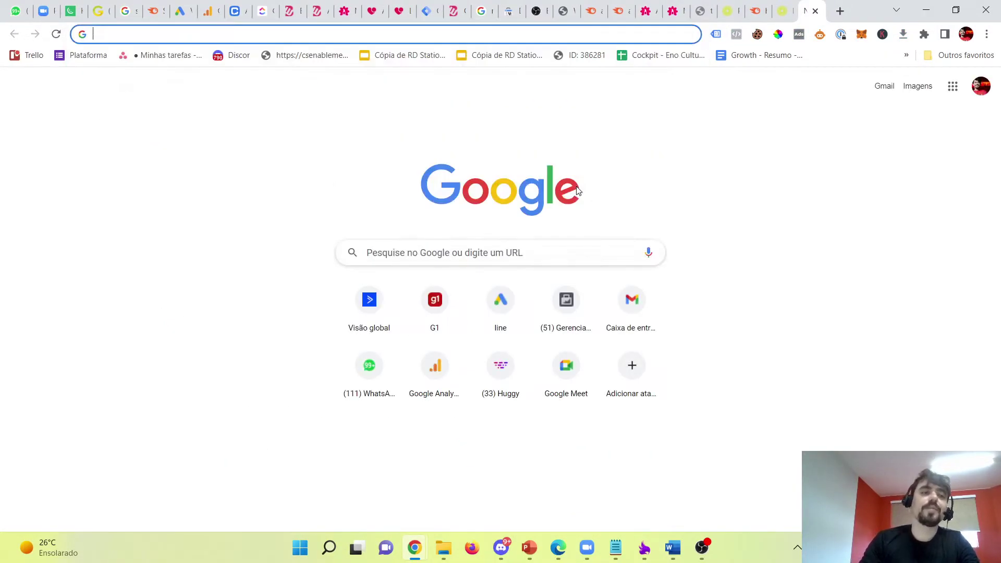
text(maquiagem barata)
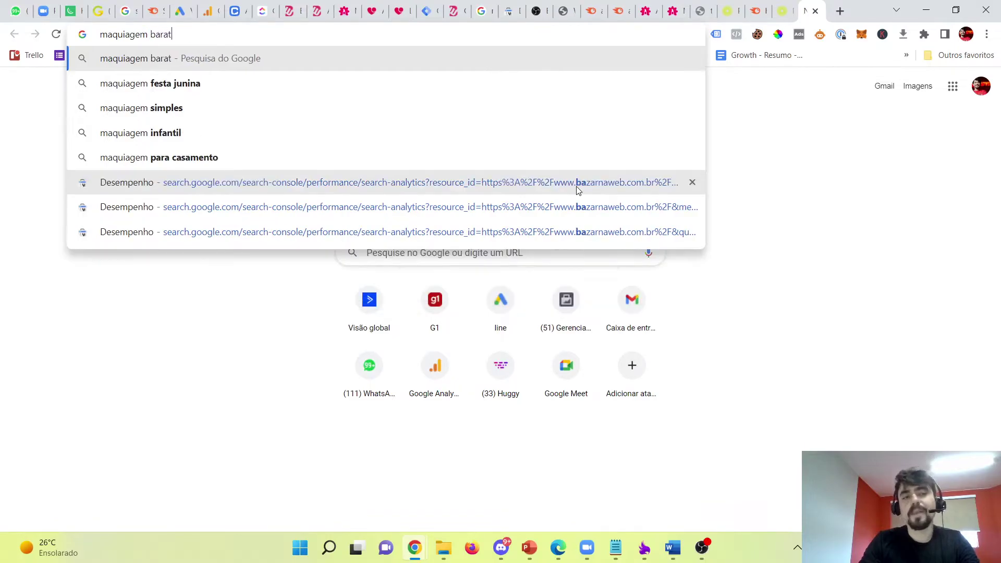
key(Return)
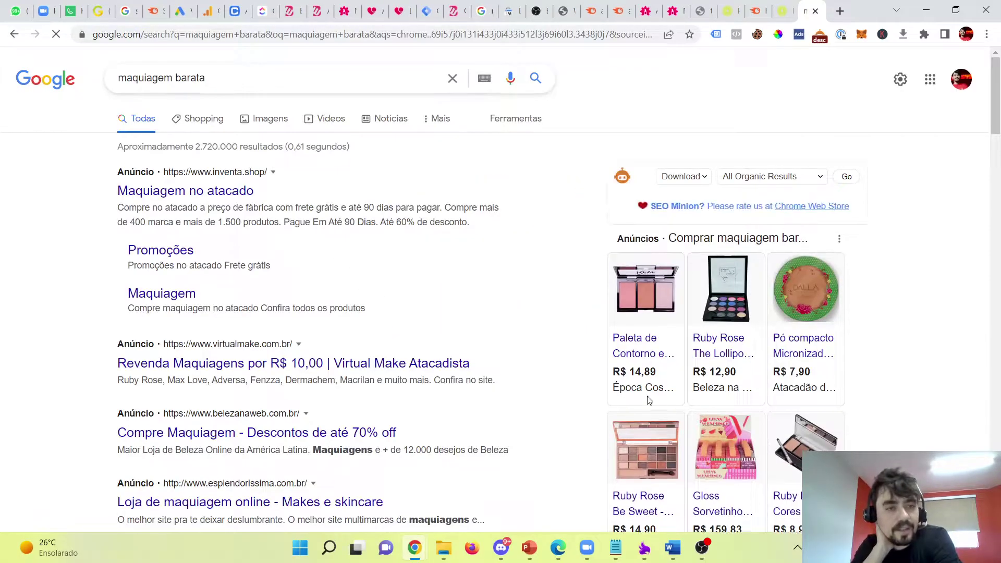
- Examine the title, URL and description of the Atacadão das Maquiagens organic result for "maquiagem barata"
scroll(80, 244, down, 5)
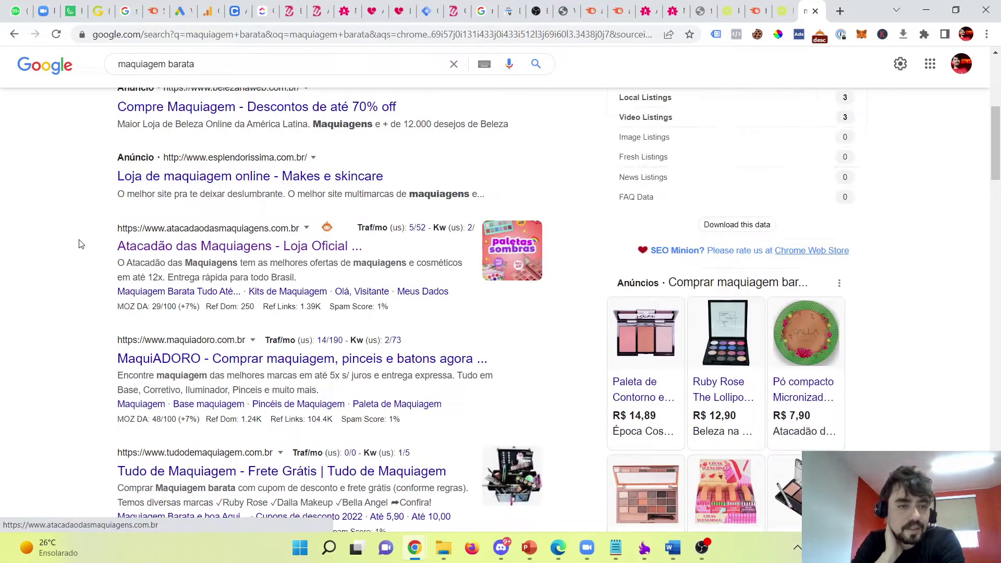
double_click(131, 261)
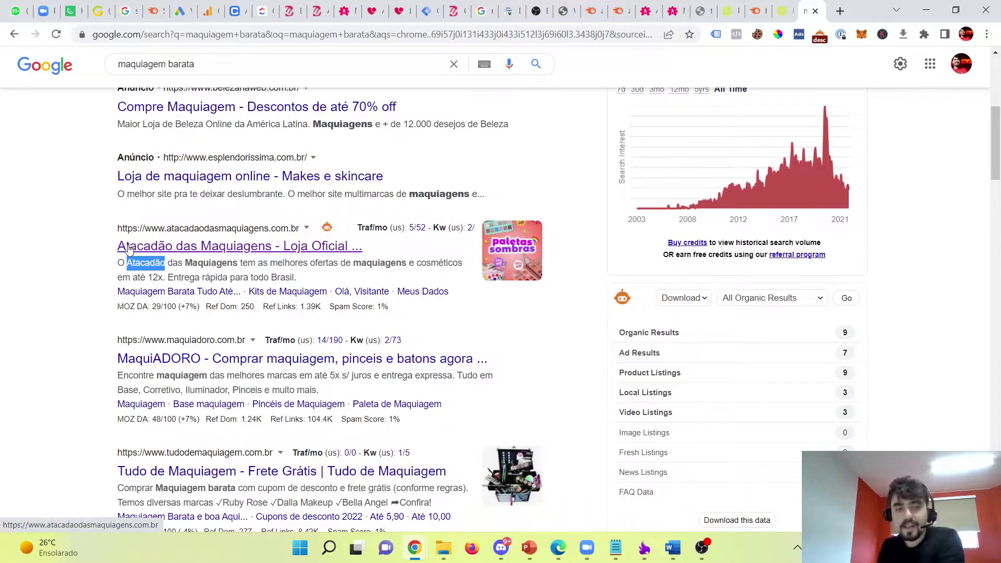
drag(118, 247, 302, 230)
drag(127, 263, 228, 277)
triple_click(191, 224)
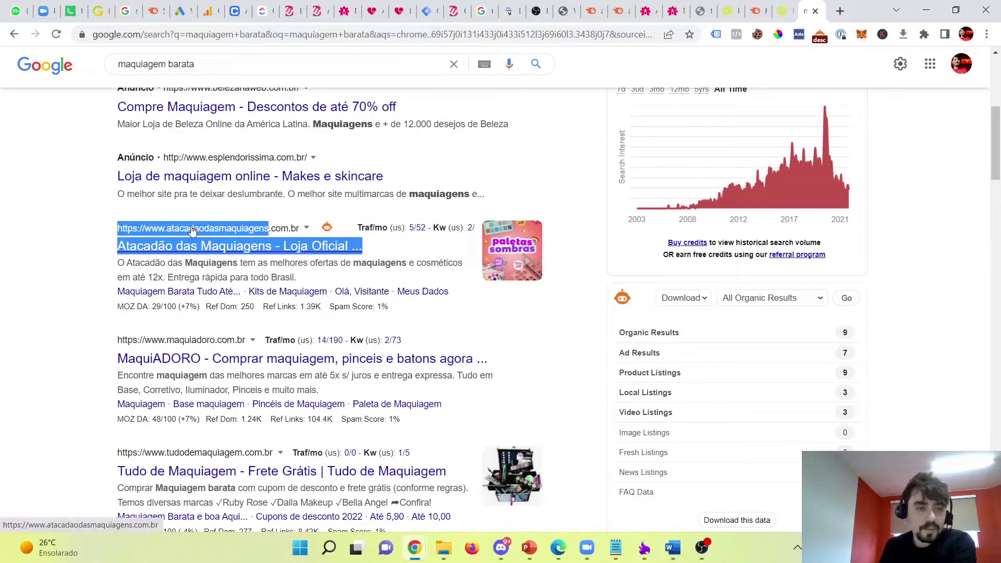
click(101, 216)
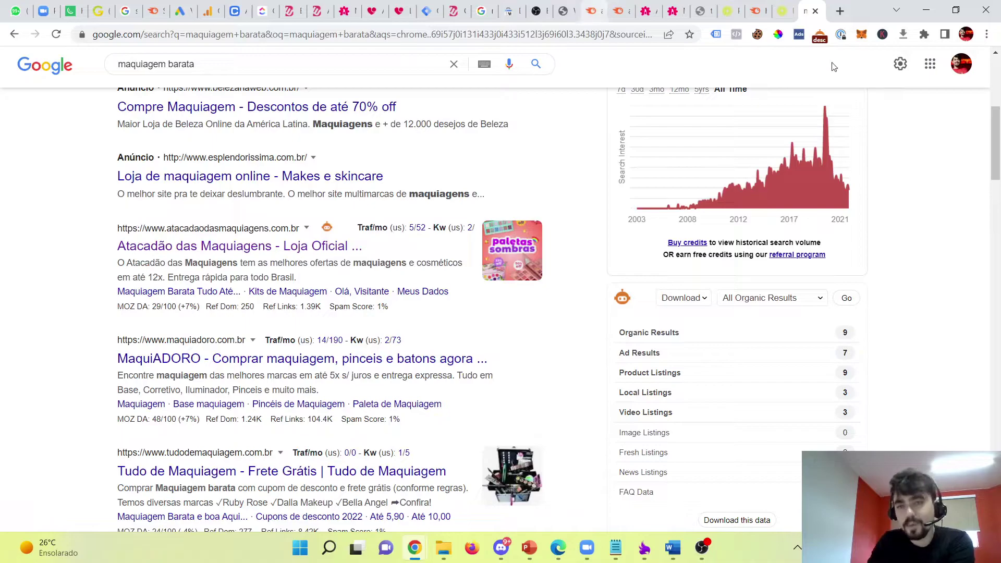
- Return to the Semrush organic positions list for atacadaodasmaquiagens.com.br
click(747, 16)
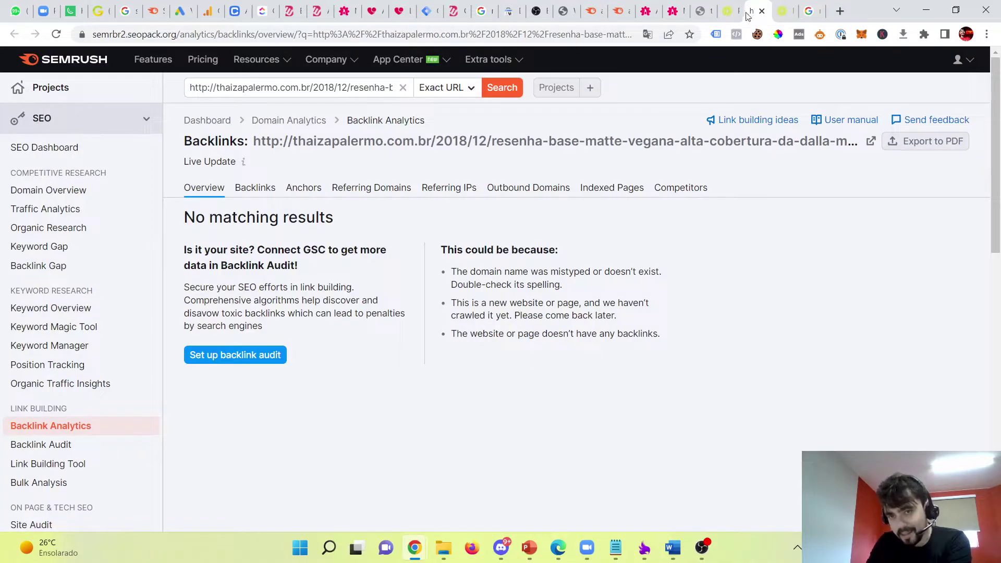
click(621, 10)
click(573, 6)
click(600, 9)
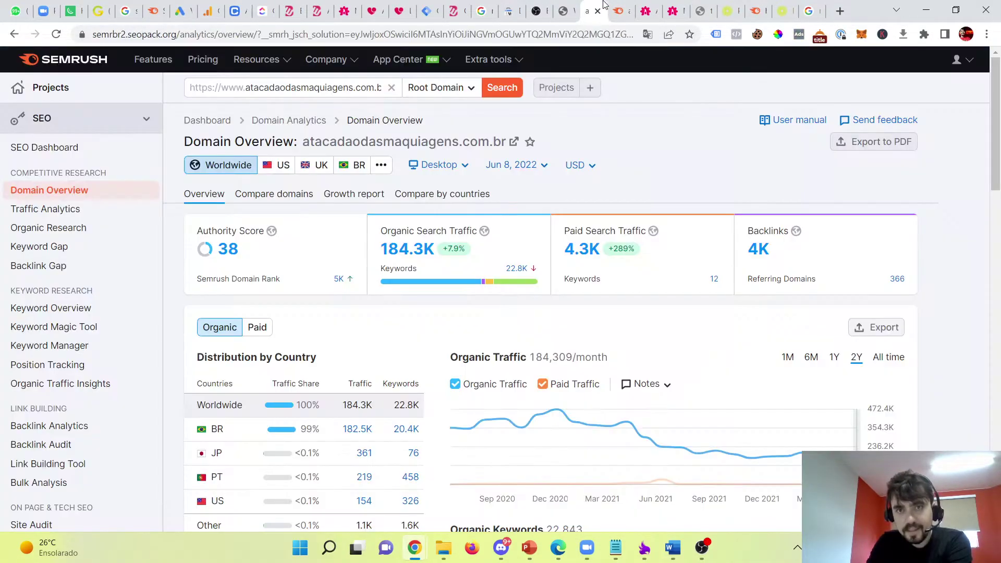
click(611, 7)
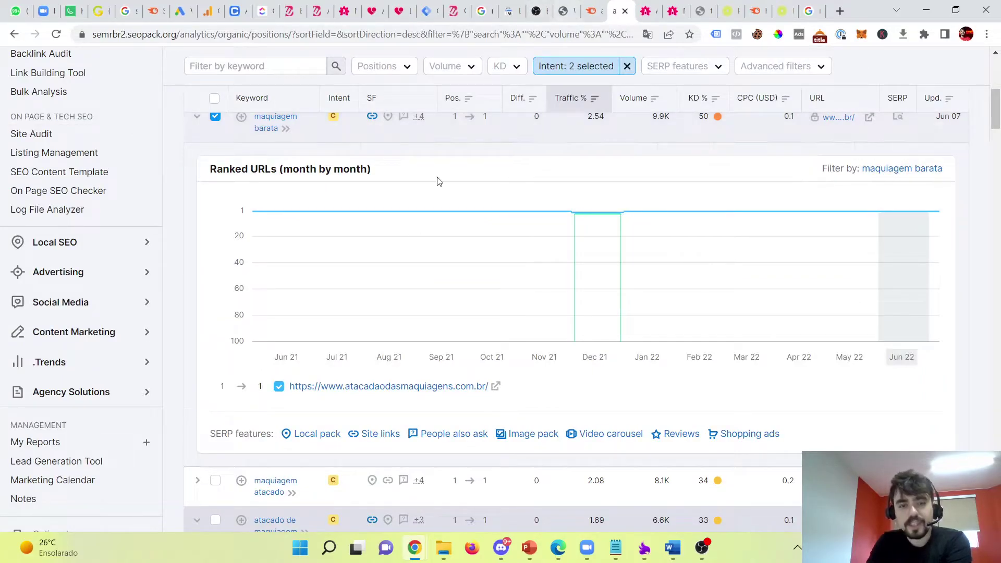
- Examine the filtered keyword list for commercial and transactional terms with their positions, volumes and ranking URLs
scroll(364, 297, down, 5)
scroll(313, 362, down, 5)
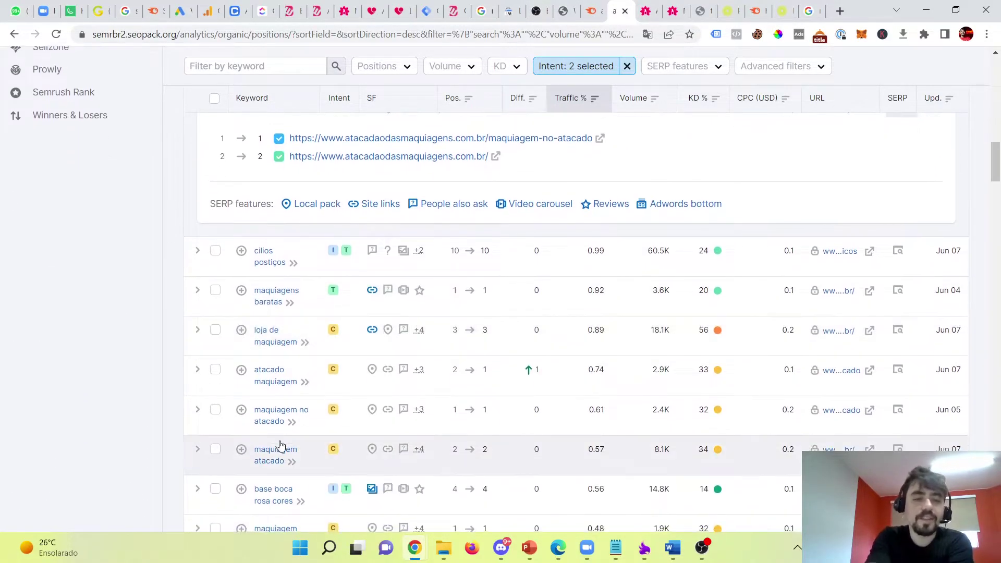
scroll(239, 298, down, 3)
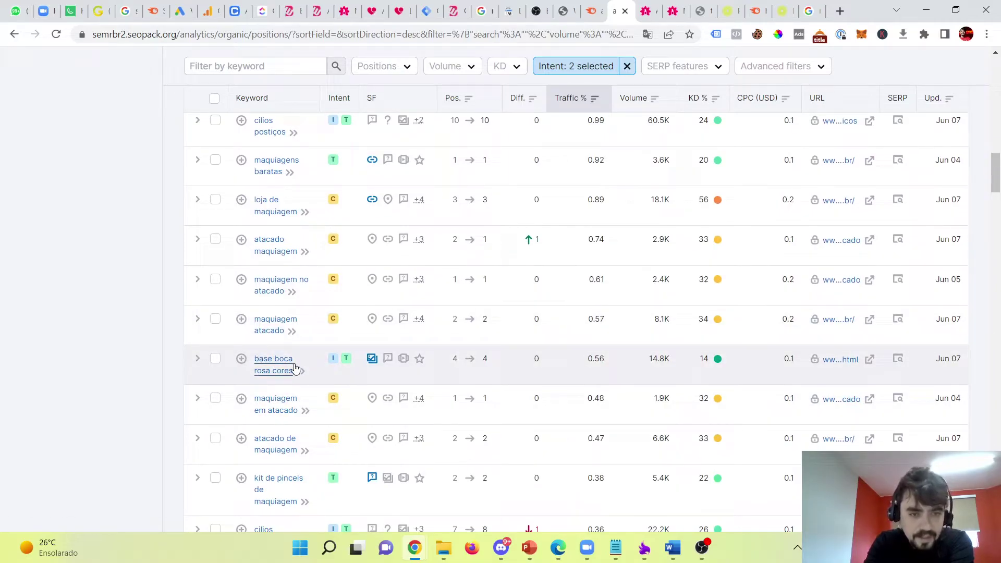
scroll(226, 311, down, 1)
scroll(240, 355, down, 20)
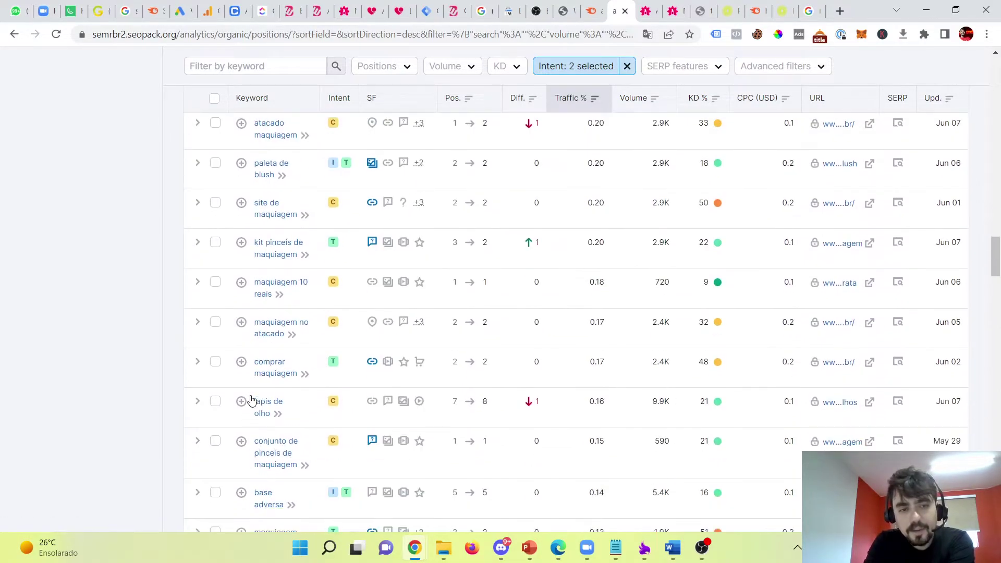
scroll(272, 412, up, 20)
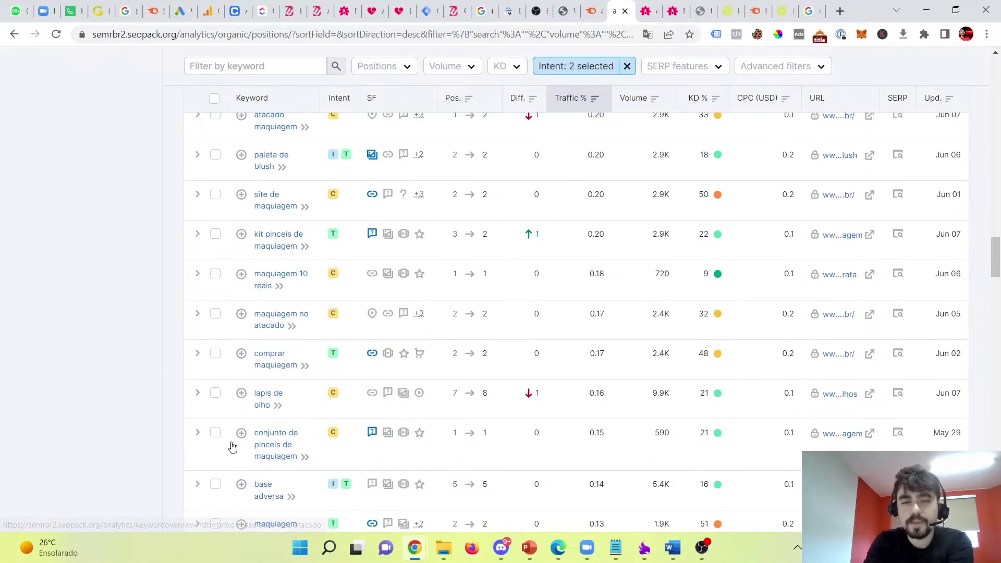
scroll(196, 437, up, 15)
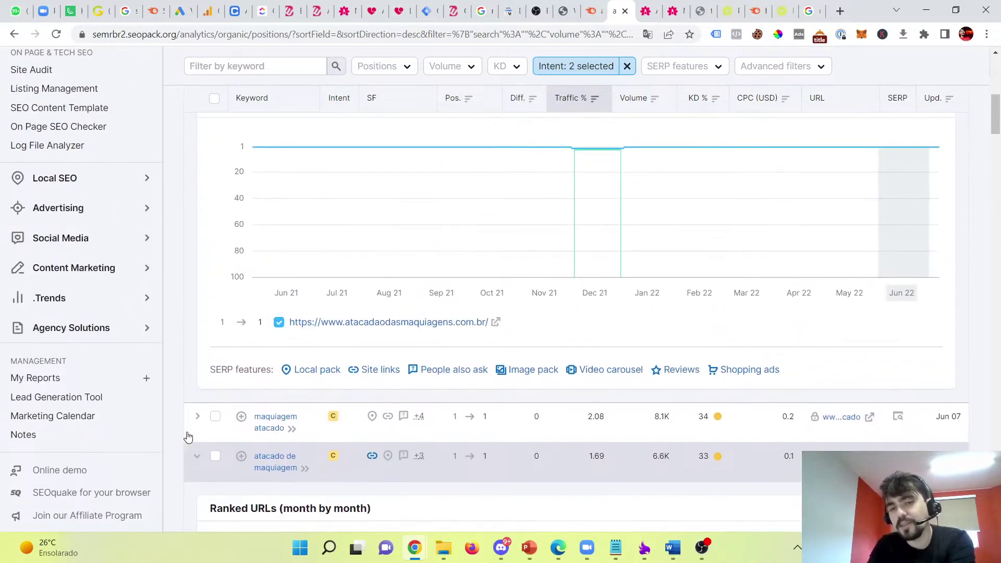
scroll(198, 437, down, 6)
scroll(198, 437, down, 10)
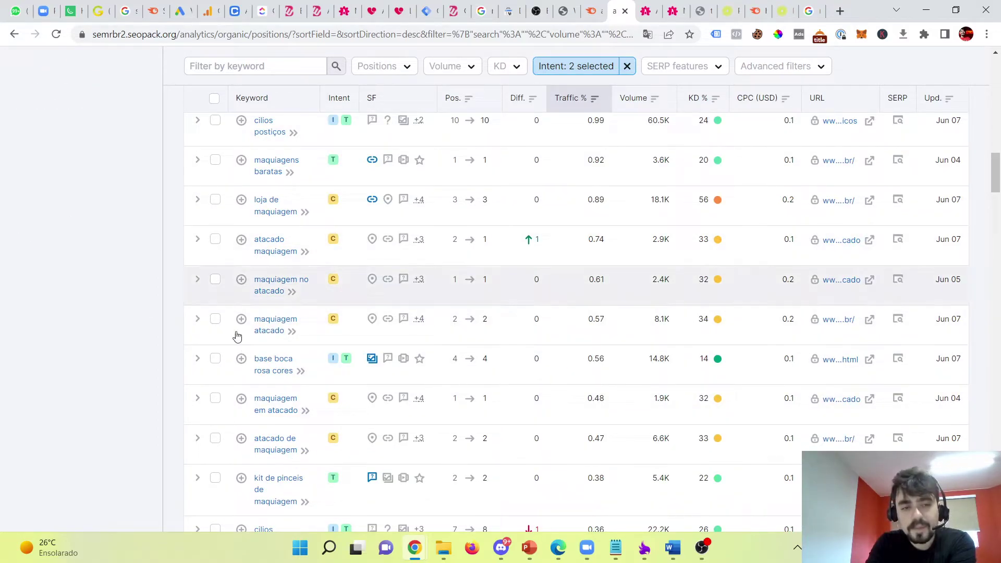
scroll(187, 376, up, 2)
scroll(187, 376, up, 3)
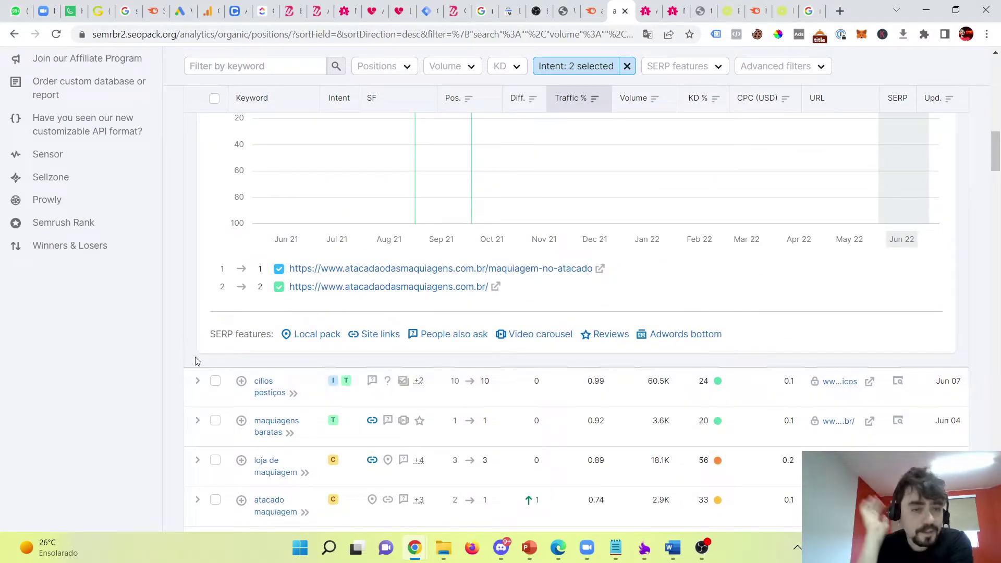
scroll(211, 386, up, 7)
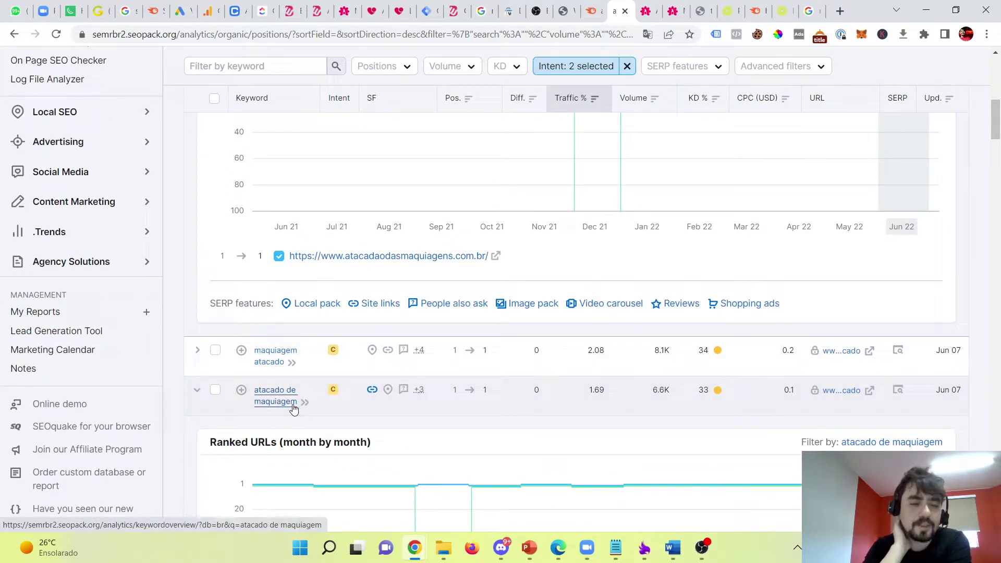
- Open the keyword overview for "atacado de maquiagem" and review its keyword variations, questions and related keywords
click(293, 406)
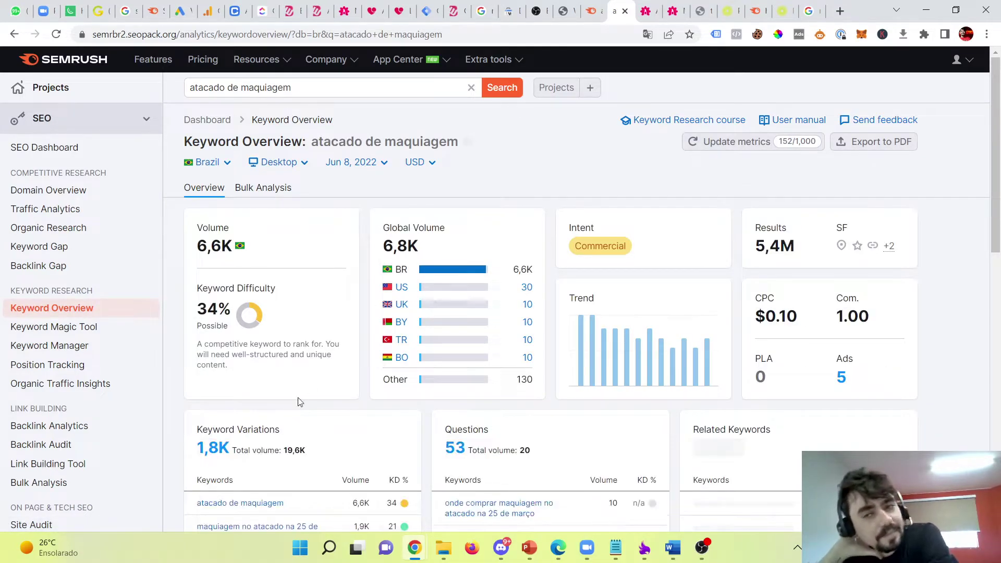
scroll(365, 249, down, 3)
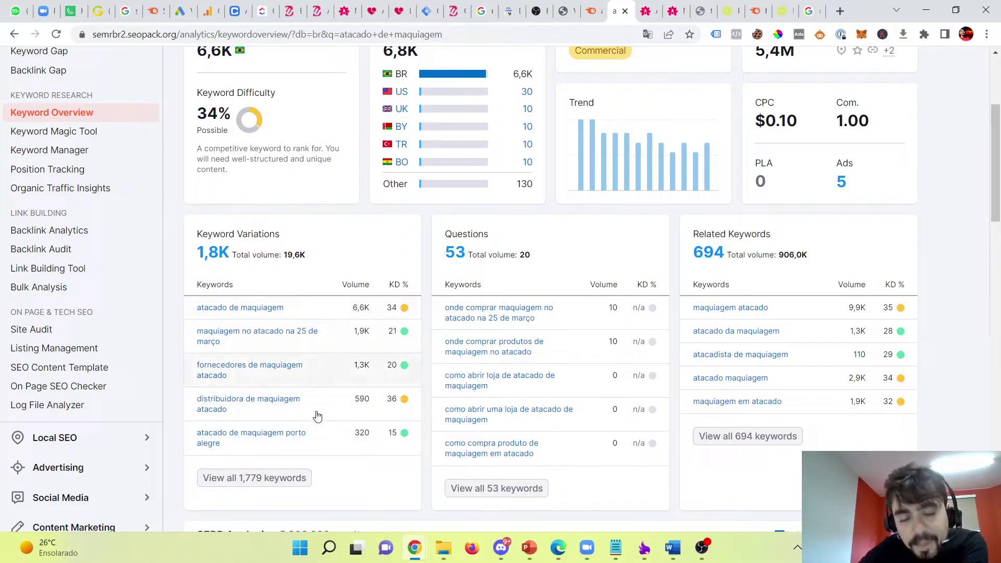
scroll(301, 329, down, 4)
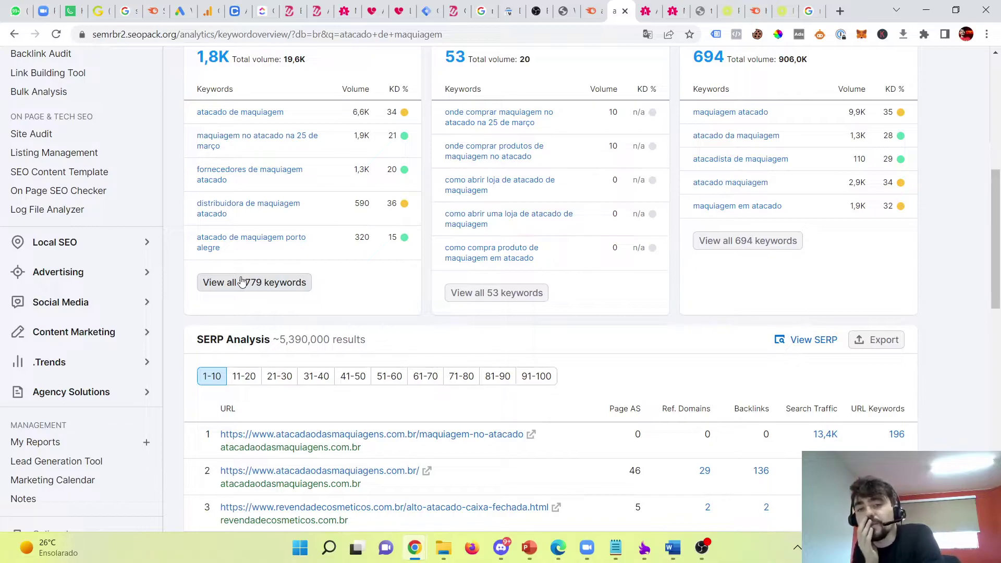
scroll(291, 292, up, 5)
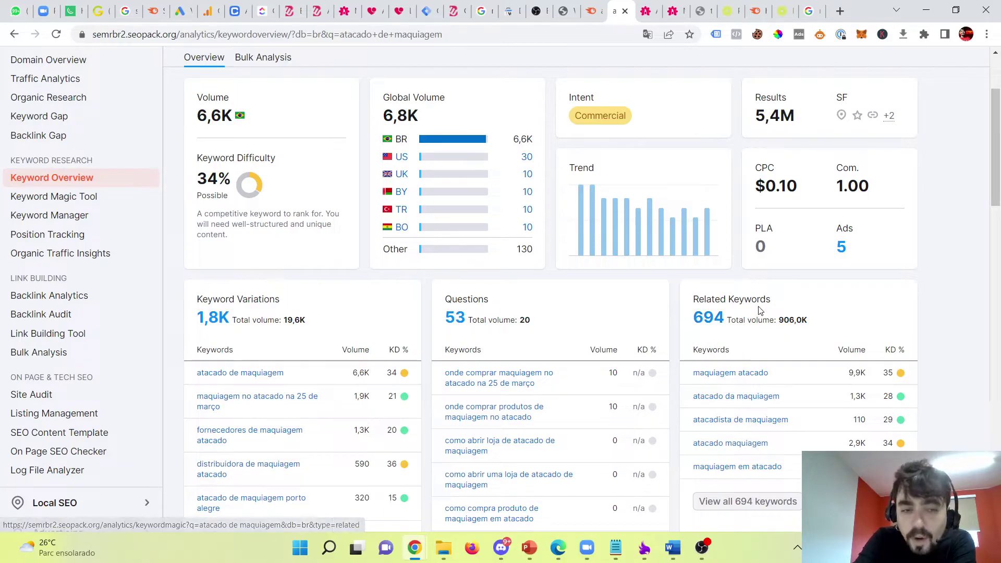
- Highlight the related keywords' total volume and the keyword difficulty assessment for "atacado de maquiagem"
drag(752, 316, 692, 318)
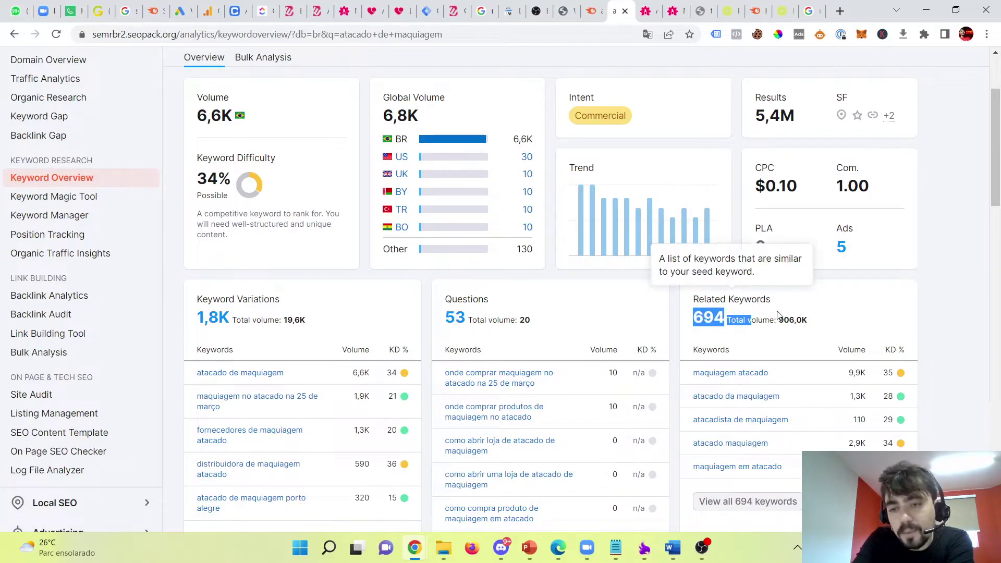
double_click(788, 320)
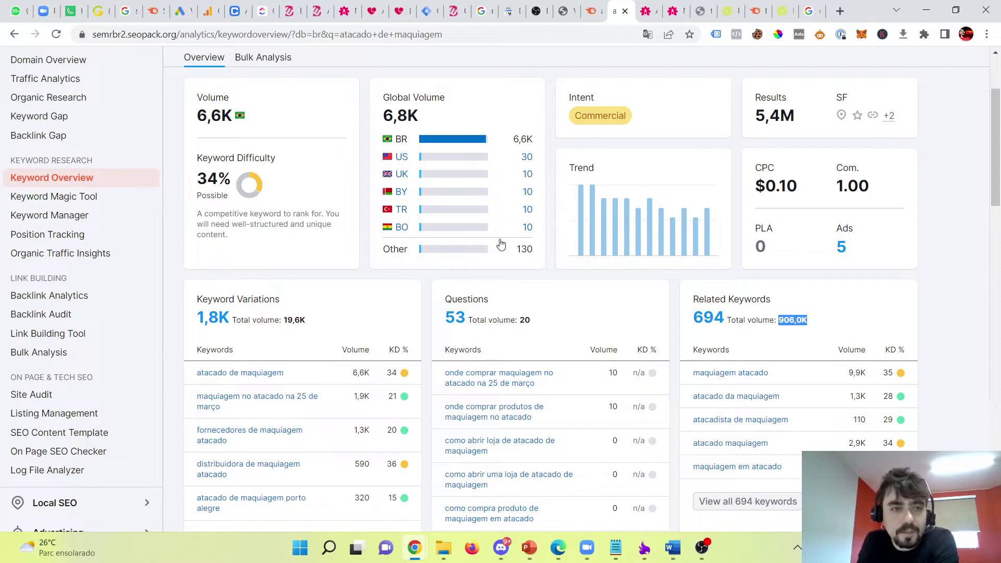
click(219, 183)
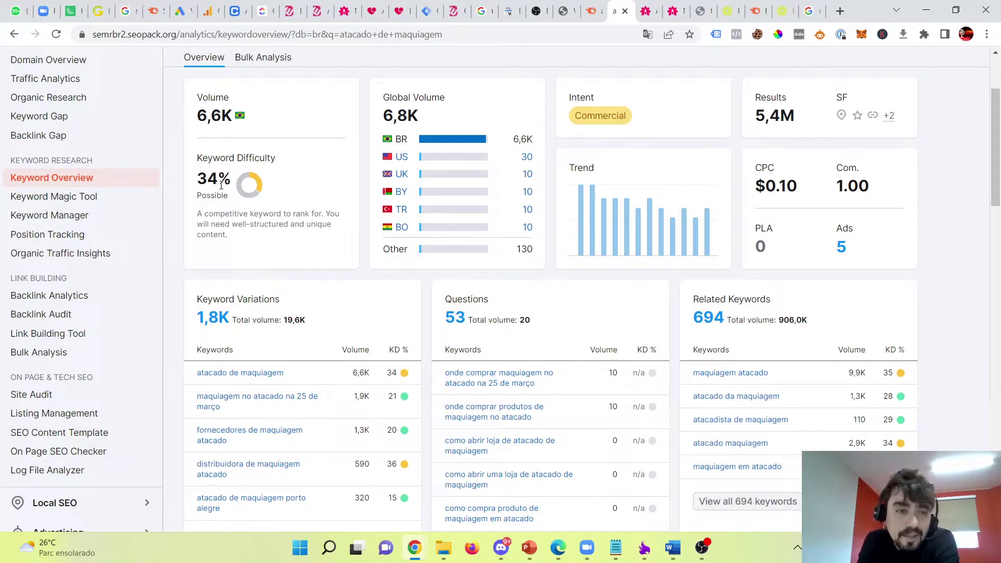
drag(221, 186, 228, 235)
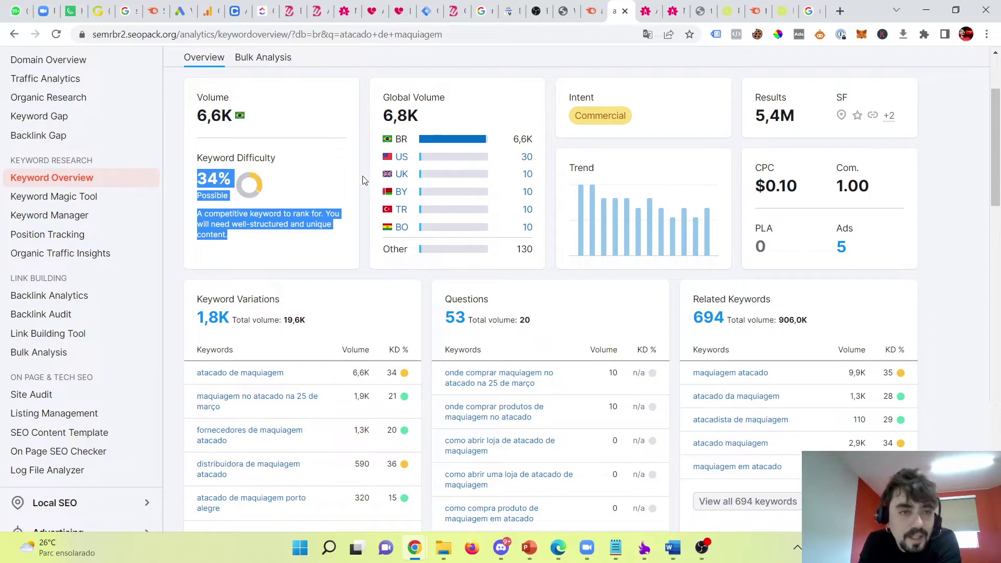
- Review the question keywords, SERP analysis and ad data in the "atacado de maquiagem" overview
scroll(422, 156, up, 1)
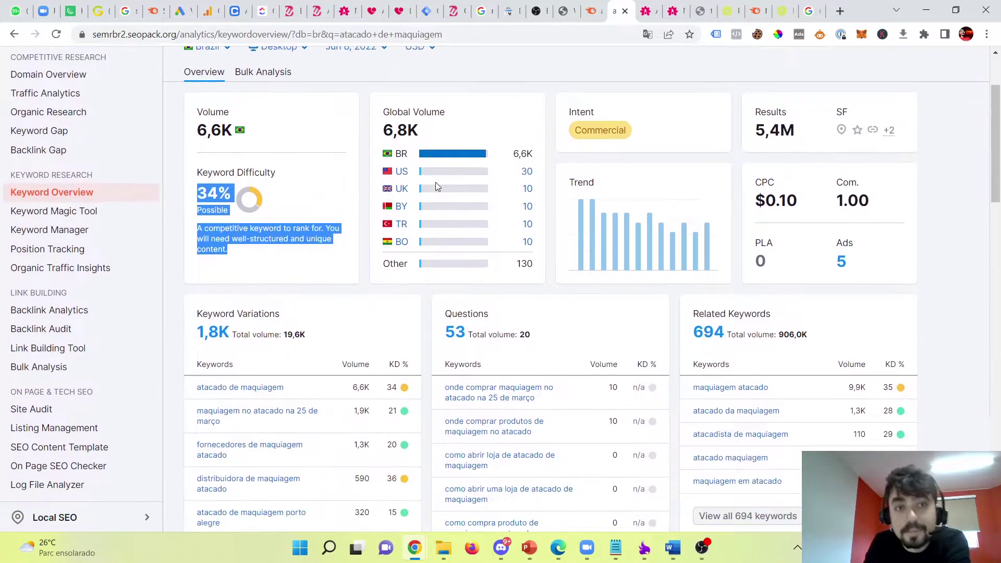
scroll(436, 182, down, 5)
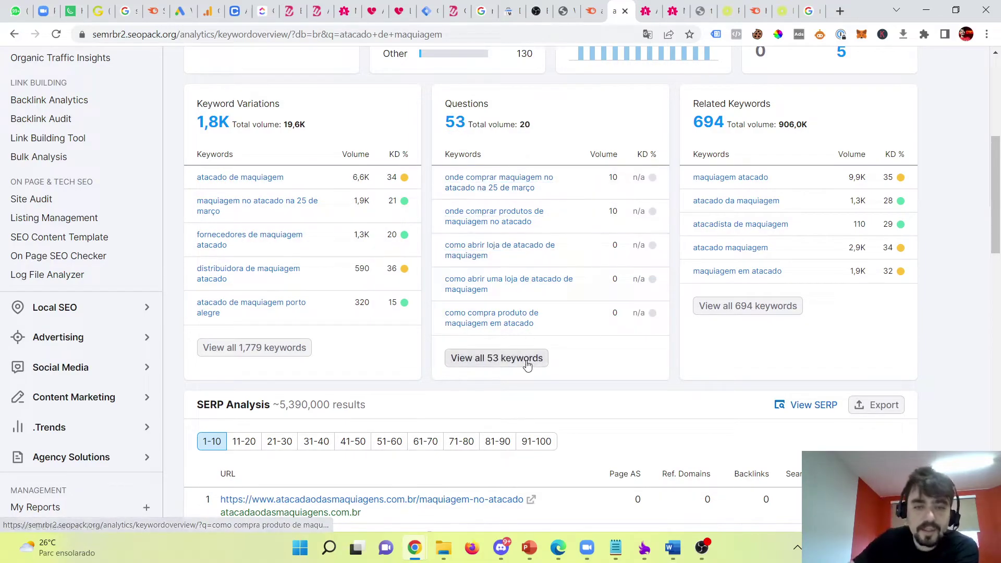
scroll(530, 368, down, 15)
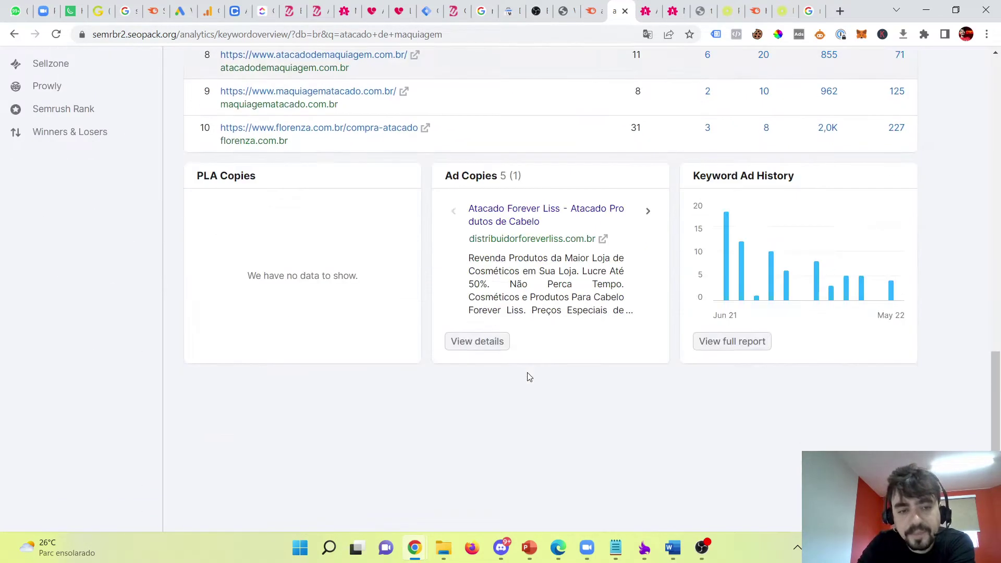
scroll(530, 374, up, 12)
scroll(535, 334, up, 4)
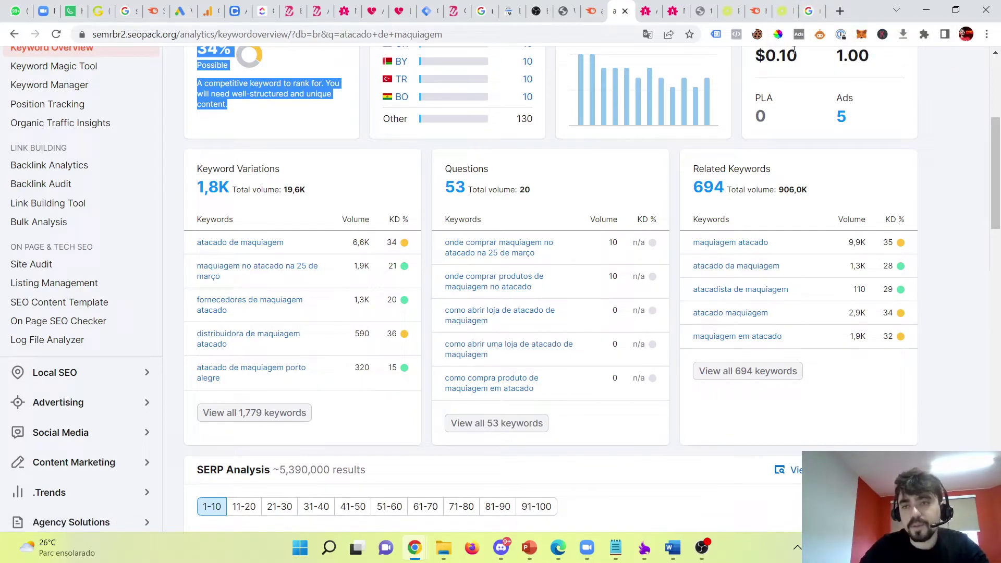
- Search Google in a new tab for how to open a makeup store, using the corrected query "como abrir uma loja de maquiagem"
click(840, 10)
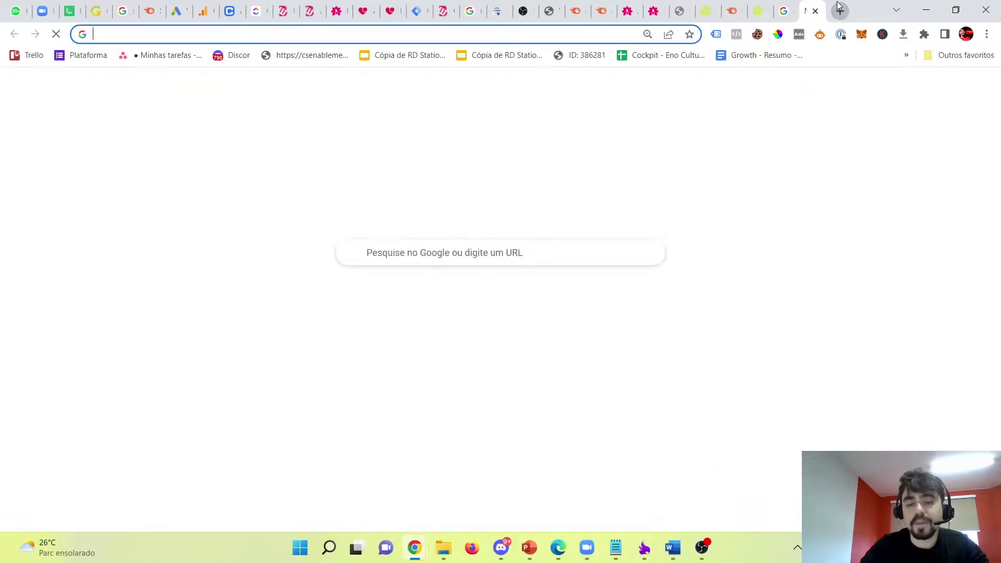
text(como abrir uma lo)
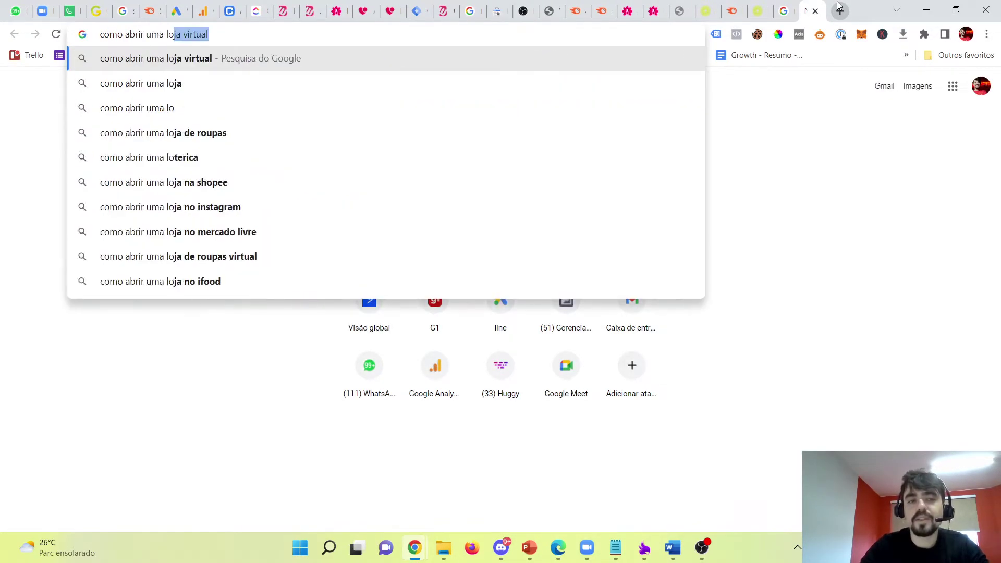
text(ja de maquaigem)
key(Return)
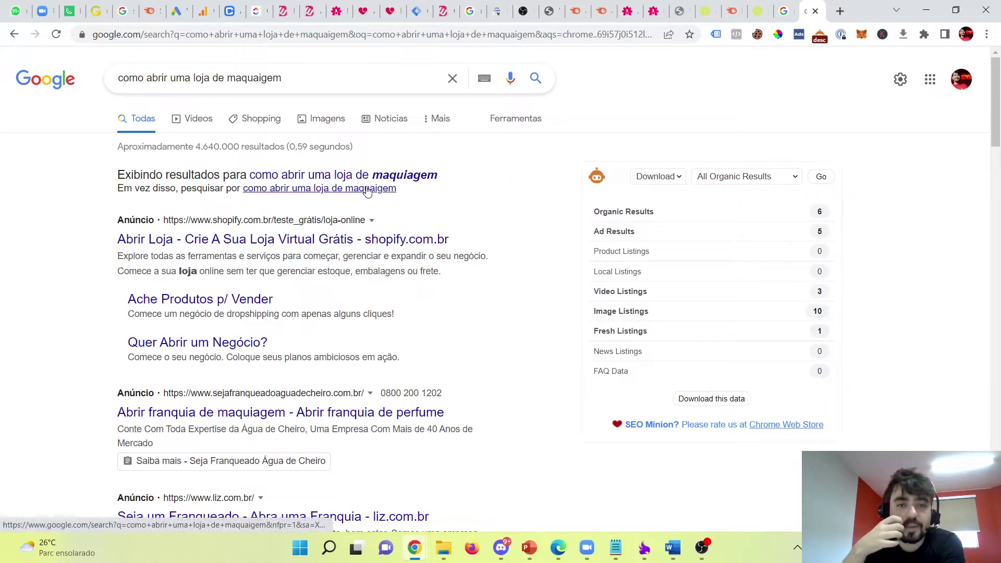
click(369, 188)
- Examine the featured snippet and highlight the related questions in the results for "como abrir uma loja de maquiagem"
scroll(89, 192, down, 8)
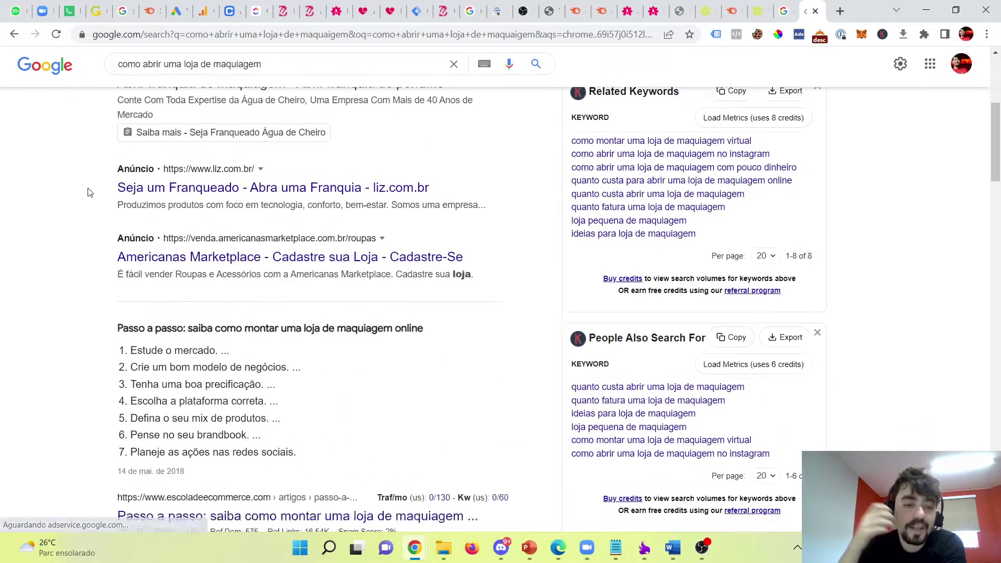
scroll(89, 192, down, 6)
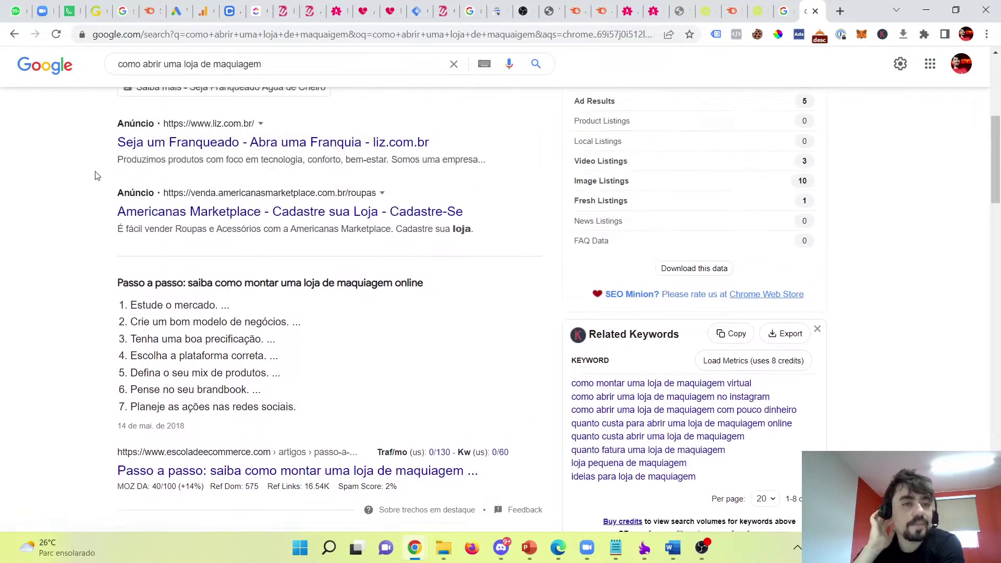
scroll(169, 209, up, 1)
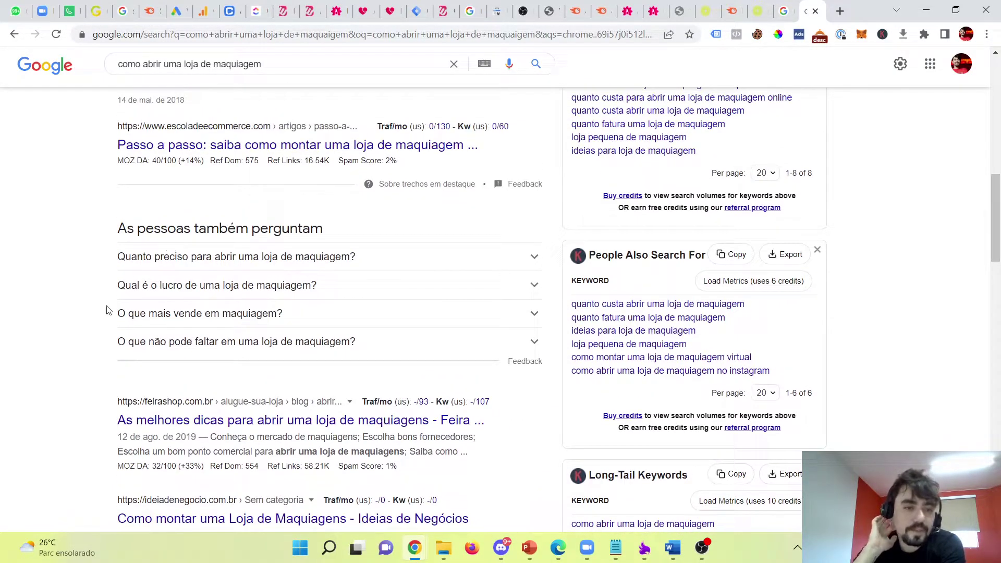
drag(108, 310, 169, 343)
drag(111, 230, 341, 340)
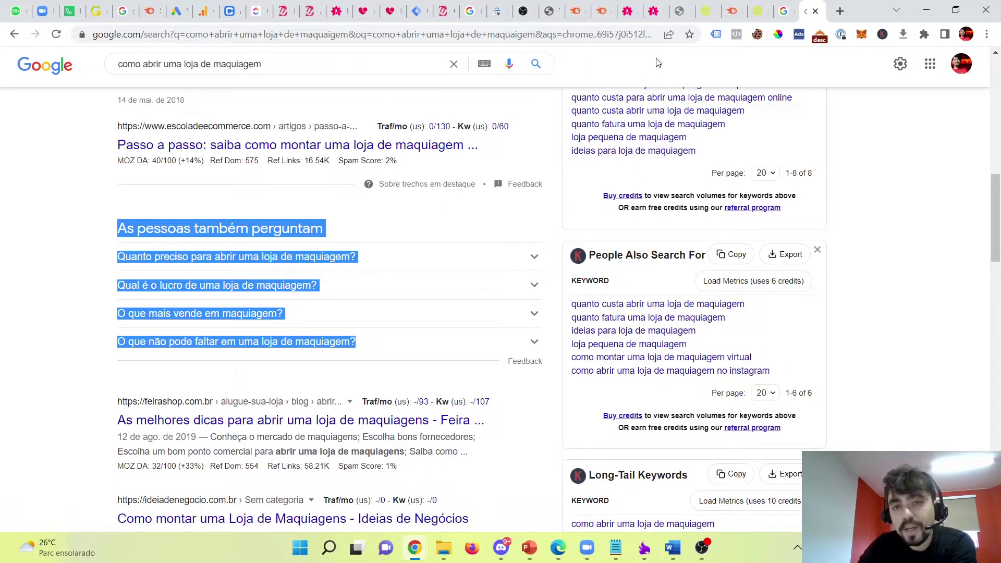
- Return to the "atacado de maquiagem" keyword overview and highlight the question keywords' count and total volume
click(724, 6)
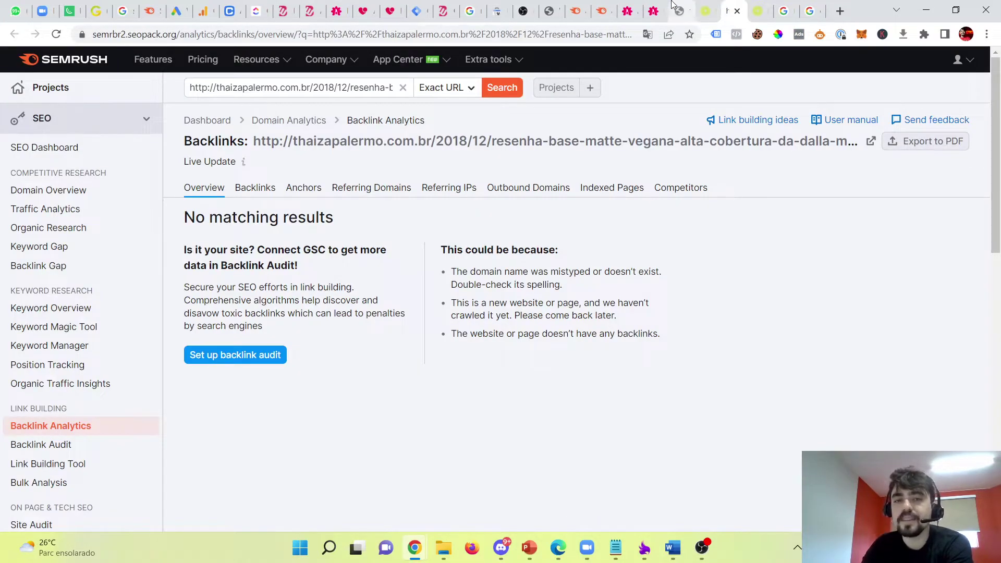
click(601, 10)
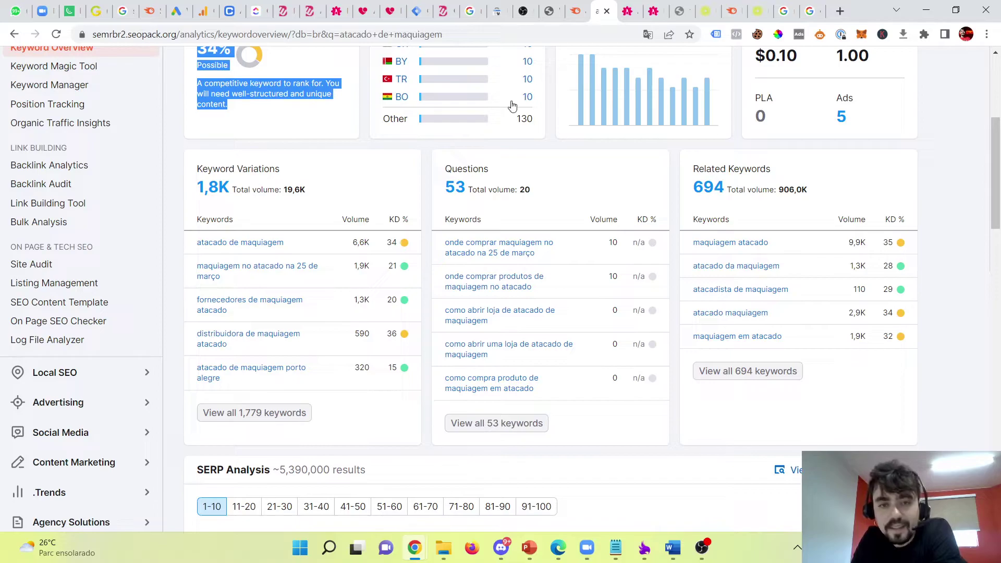
drag(542, 196, 512, 200)
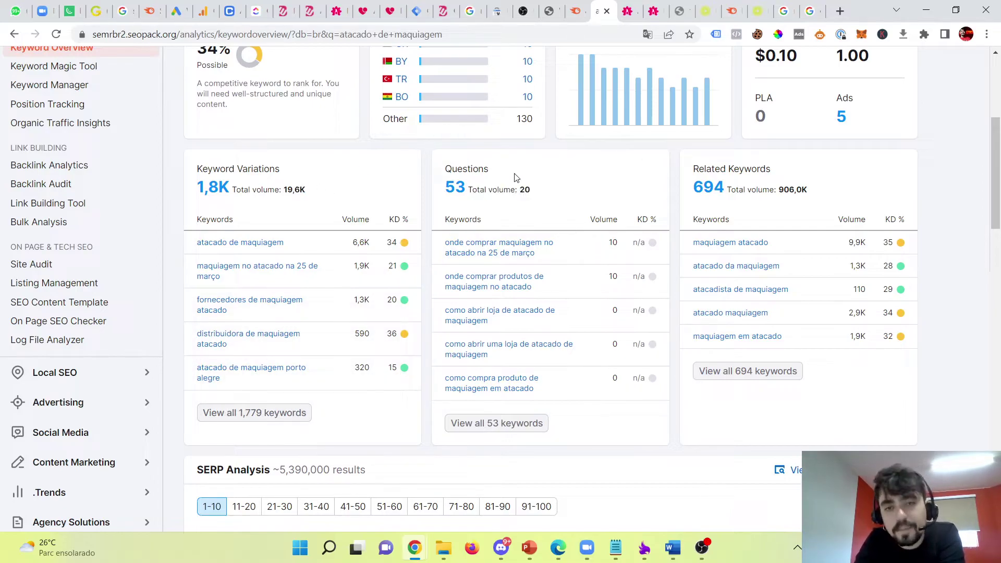
drag(515, 178, 493, 268)
- Review the SERP analysis, ad data and main keyword metrics in the "atacado de maquiagem" overview
scroll(286, 358, down, 10)
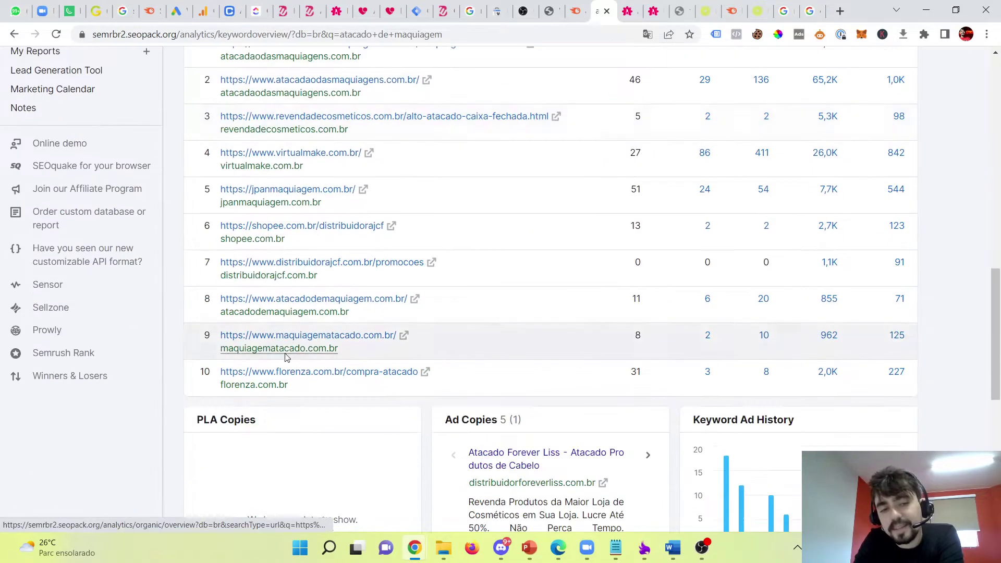
scroll(282, 334, down, 6)
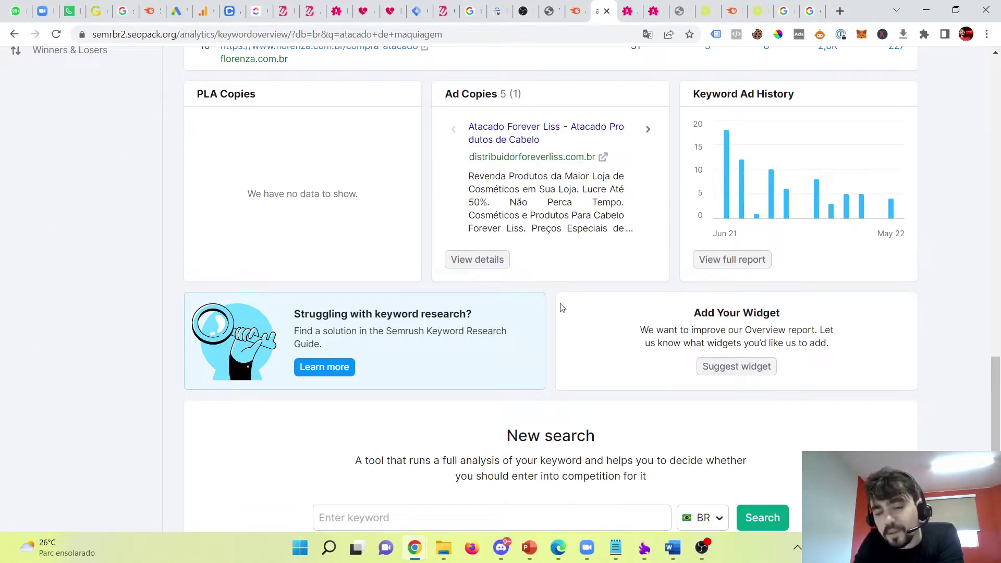
scroll(574, 250, down, 2)
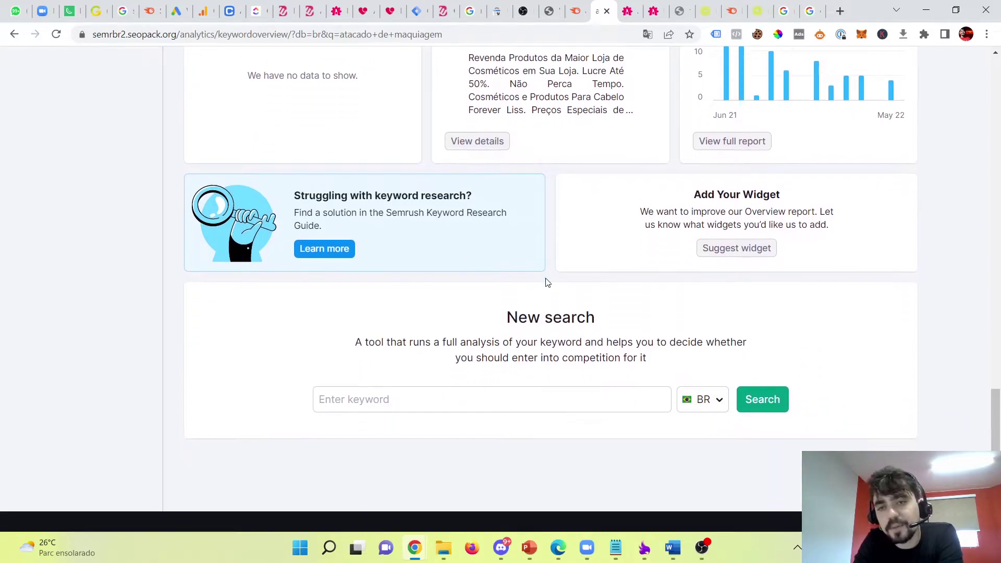
scroll(545, 281, up, 5)
scroll(263, 342, up, 15)
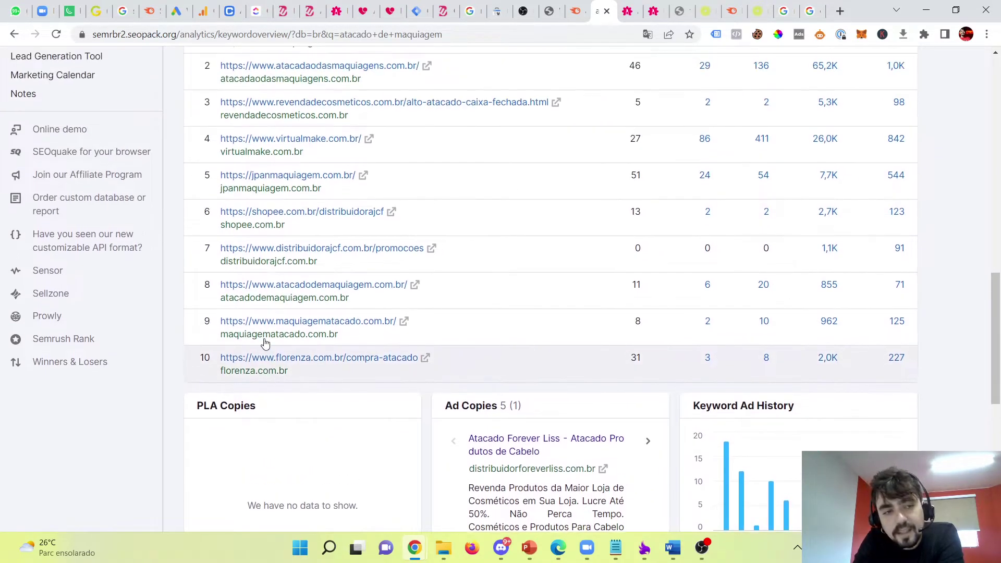
scroll(264, 346, up, 2)
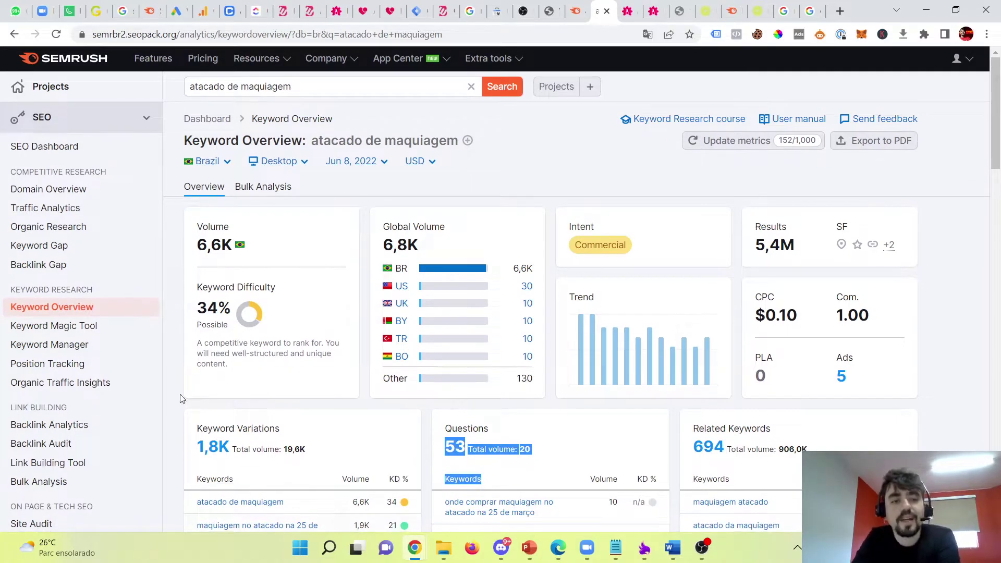
scroll(484, 302, down, 2)
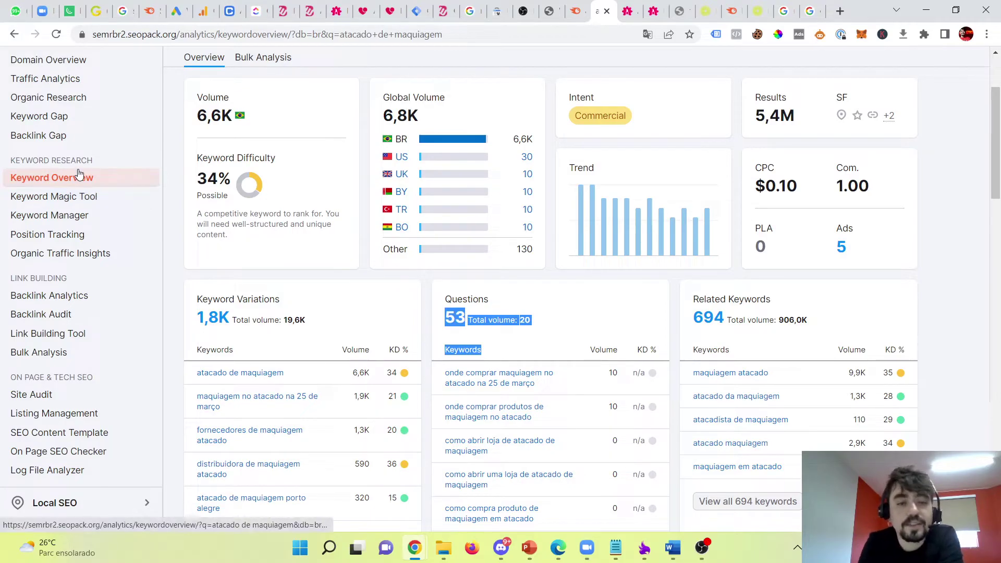
scroll(67, 165, up, 2)
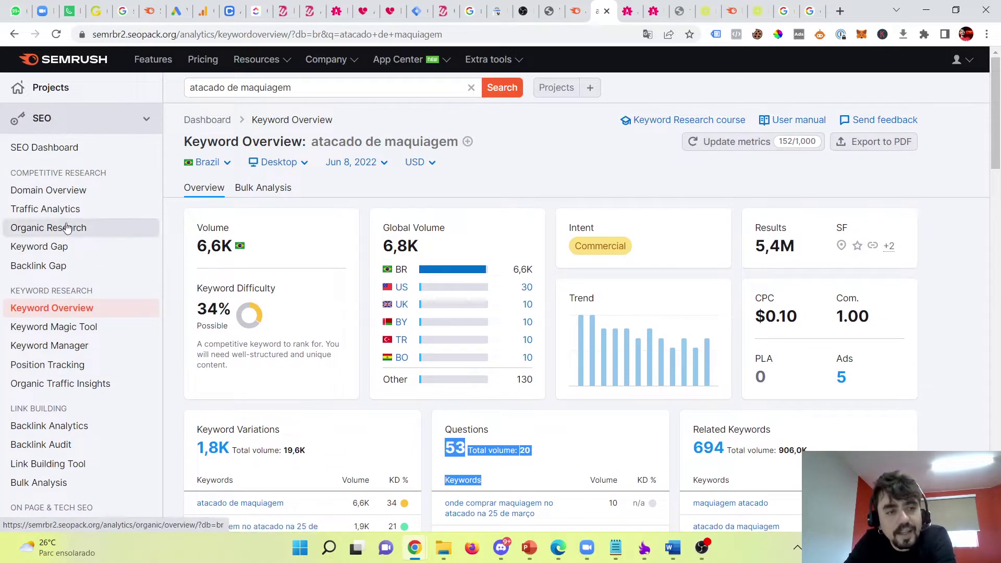
- Open the Organic Research tool and leave its domain field empty, removing the unrelated pasted address
click(66, 228)
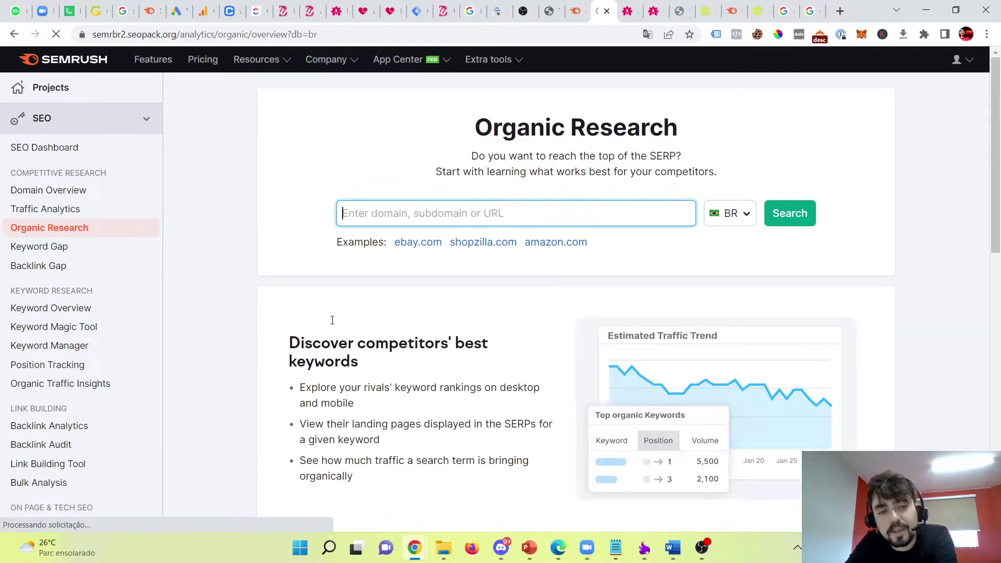
key(ctrl+v)
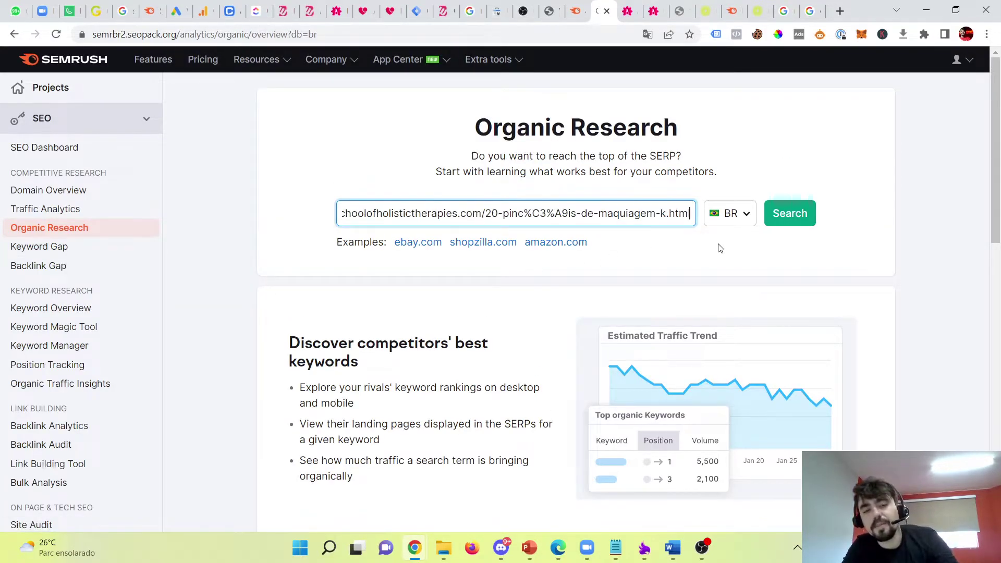
key(ctrl+a)
key(BackSpace)
- Open atacadaodasmaquiagens.com.br/maquiagem-no-atacado in a new tab and return to the Domain Overview of atacadaodasmaquiagens.com.br
key(ctrl+t)
text(atacado)
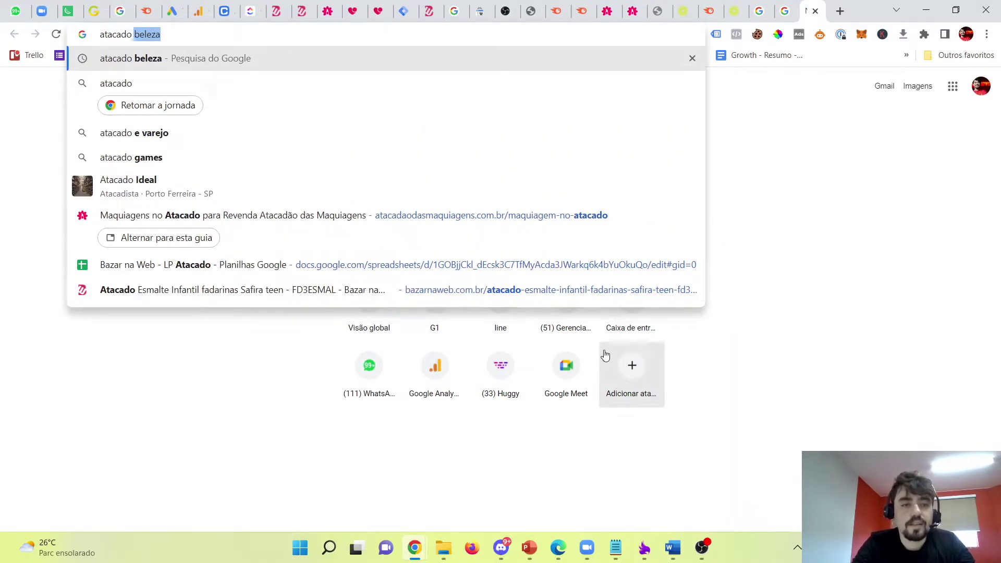
click(531, 226)
click(377, 36)
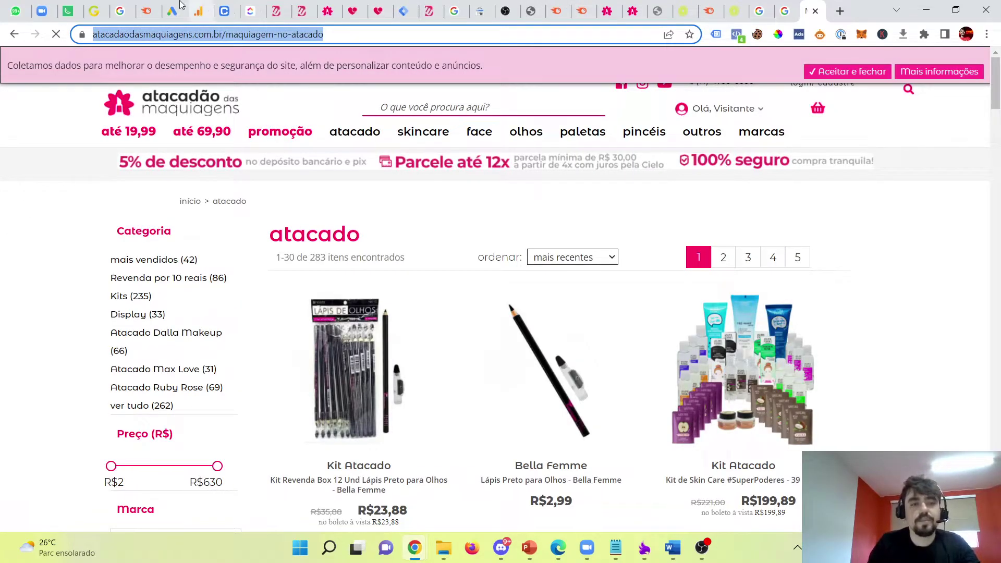
click(147, 6)
click(284, 8)
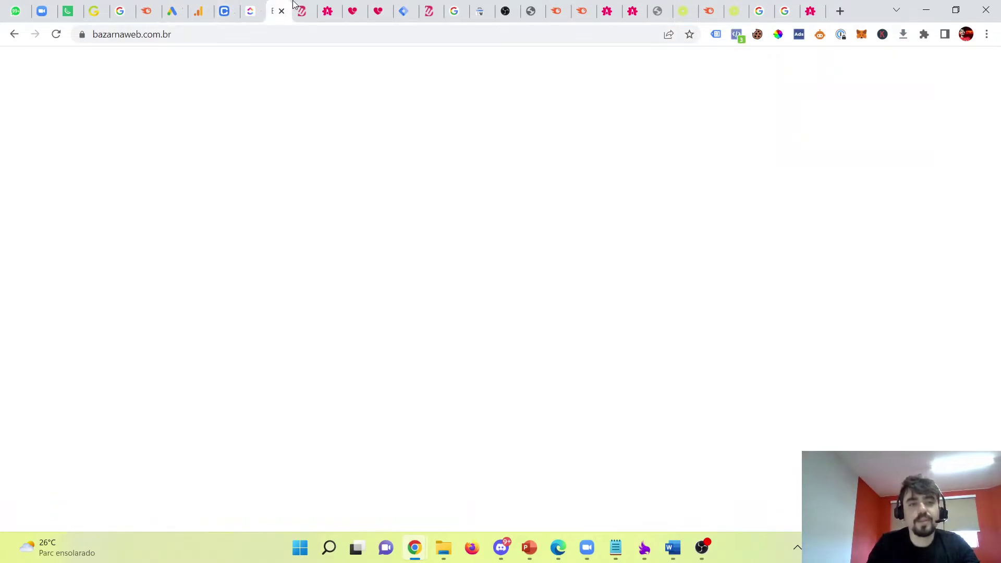
click(555, 10)
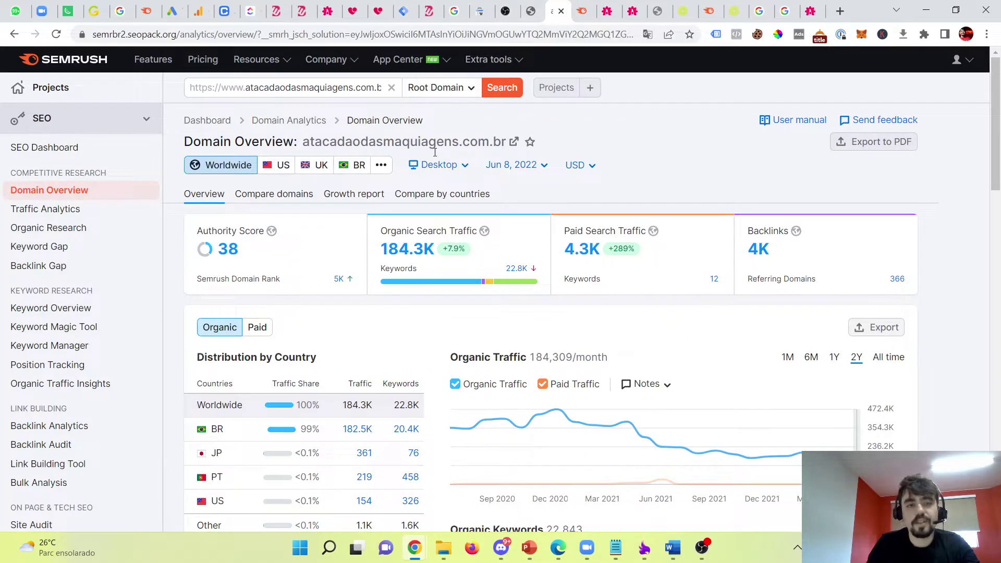
click(314, 89)
key(ctrl+a)
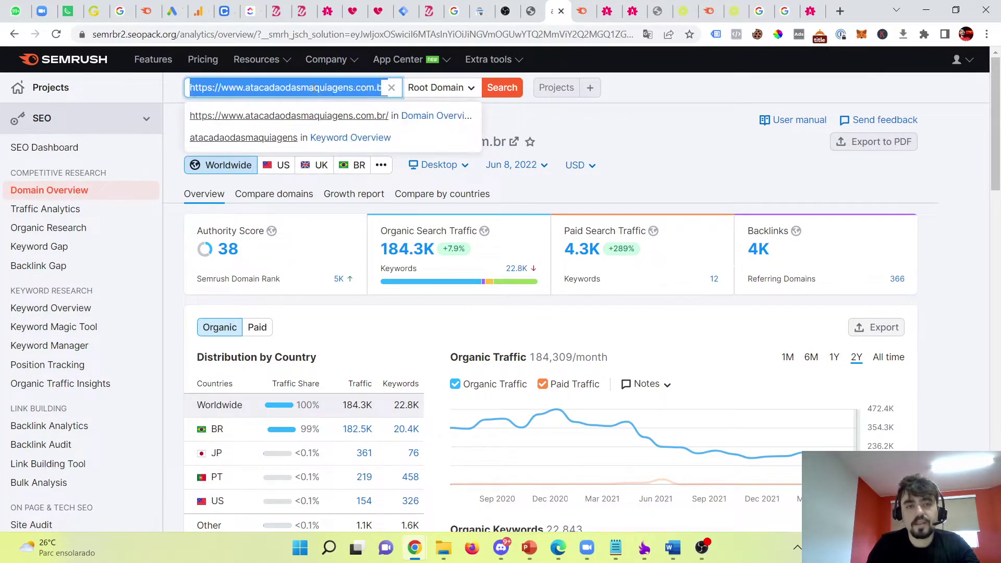
key(ctrl+v)
drag(301, 87, 548, 105)
key(BackSpace)
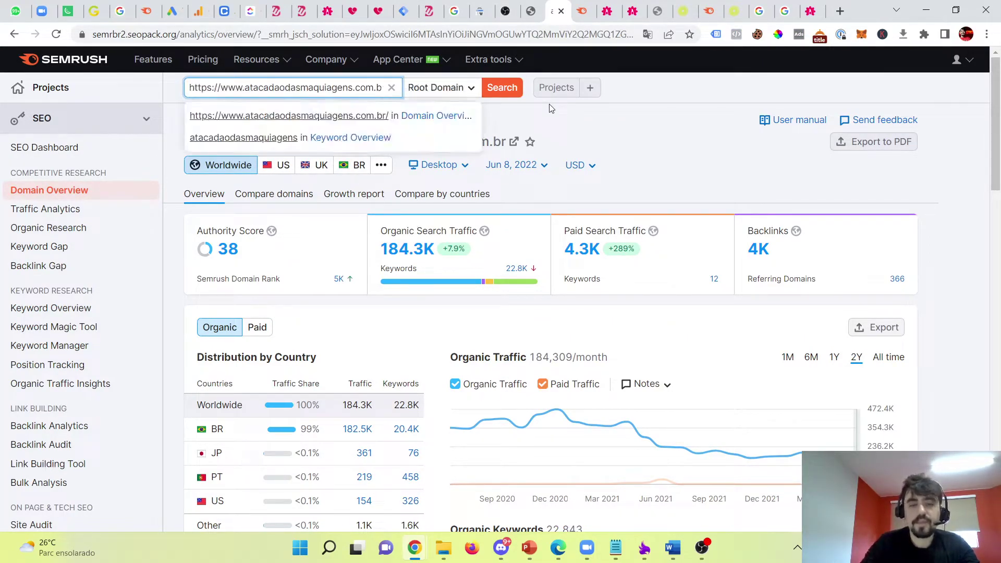
click(552, 109)
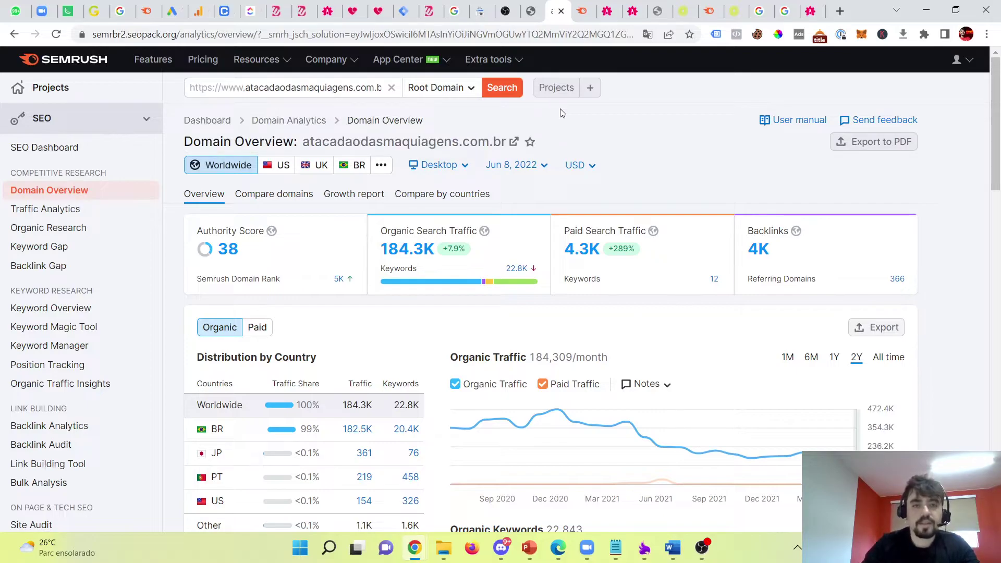
drag(189, 87, 389, 87)
key(ctrl+c)
click(593, 7)
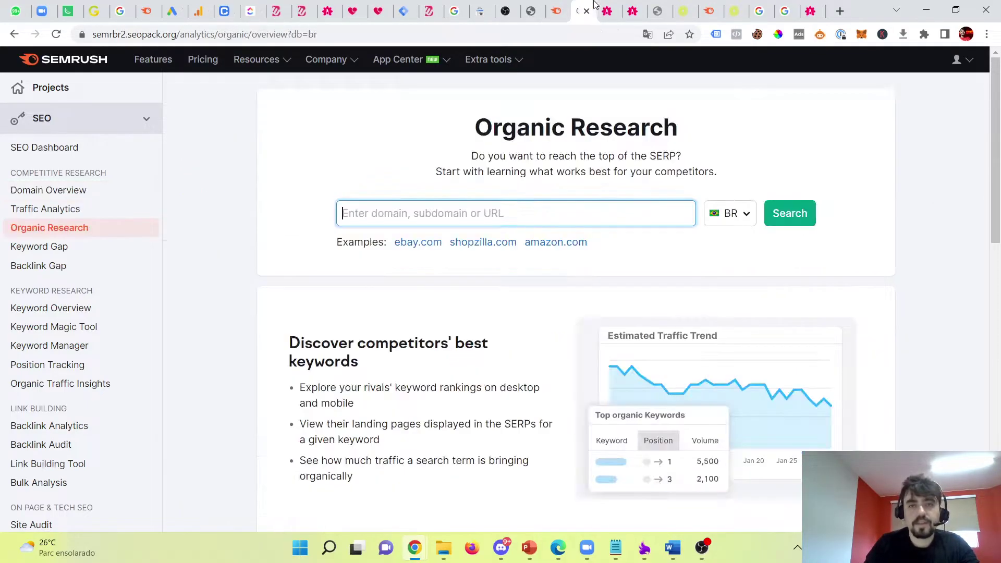
key(ctrl+v)
click(795, 211)
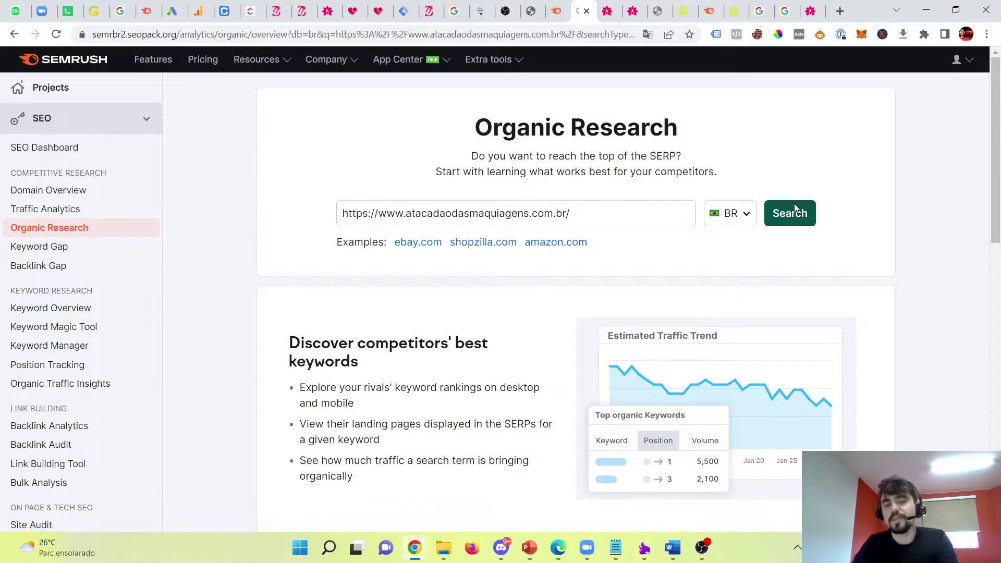
- Examine the domain's organic keyword trend, top keywords, intent split, SERP features, top pages and main organic competitors
scroll(574, 225, down, 3)
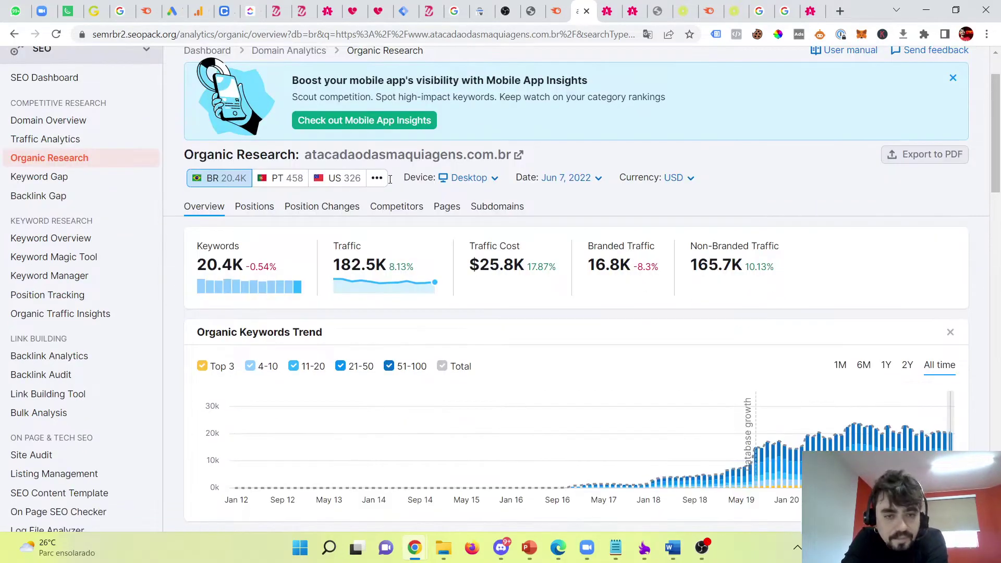
scroll(573, 226, down, 1)
scroll(286, 139, up, 4)
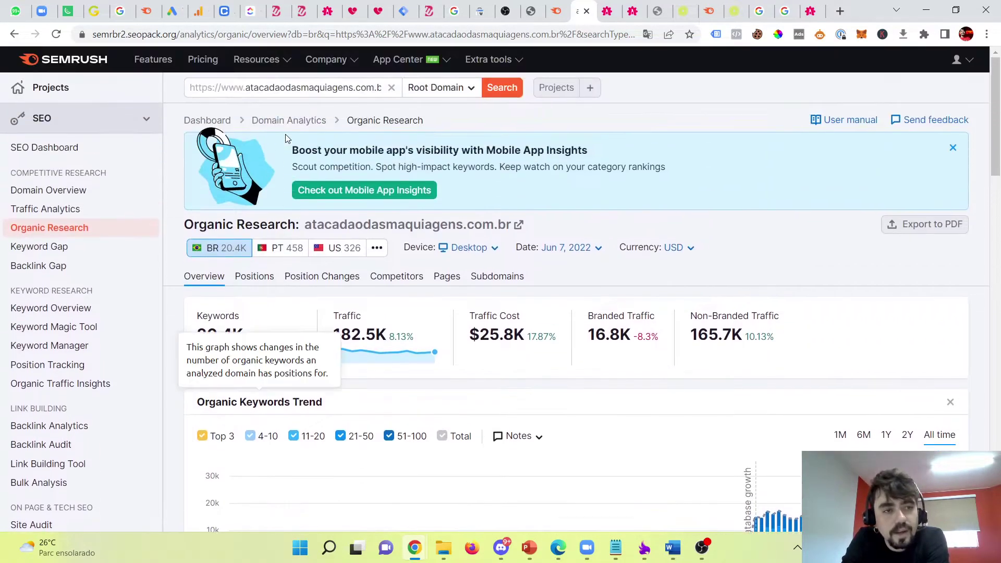
scroll(267, 227, down, 3)
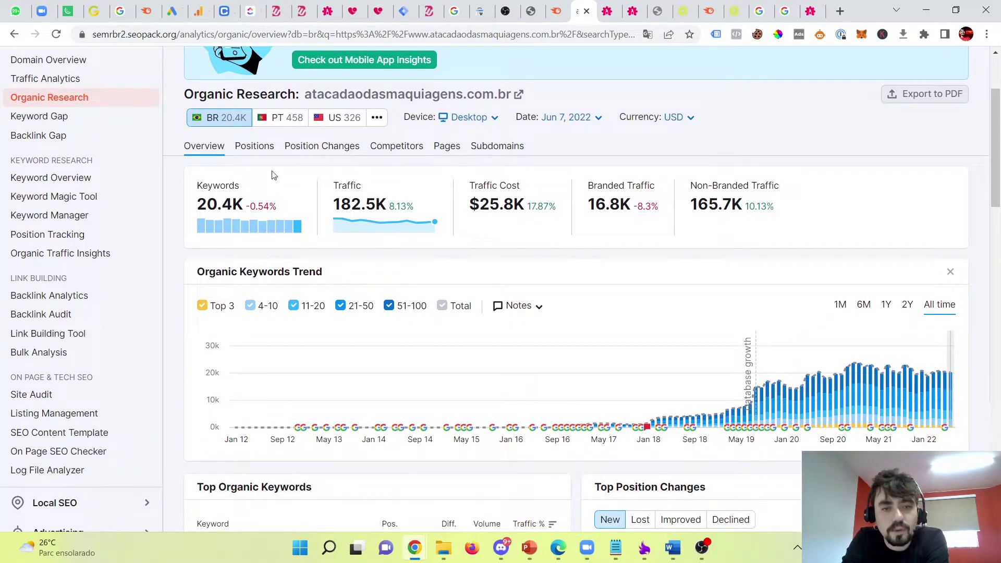
scroll(376, 216, down, 7)
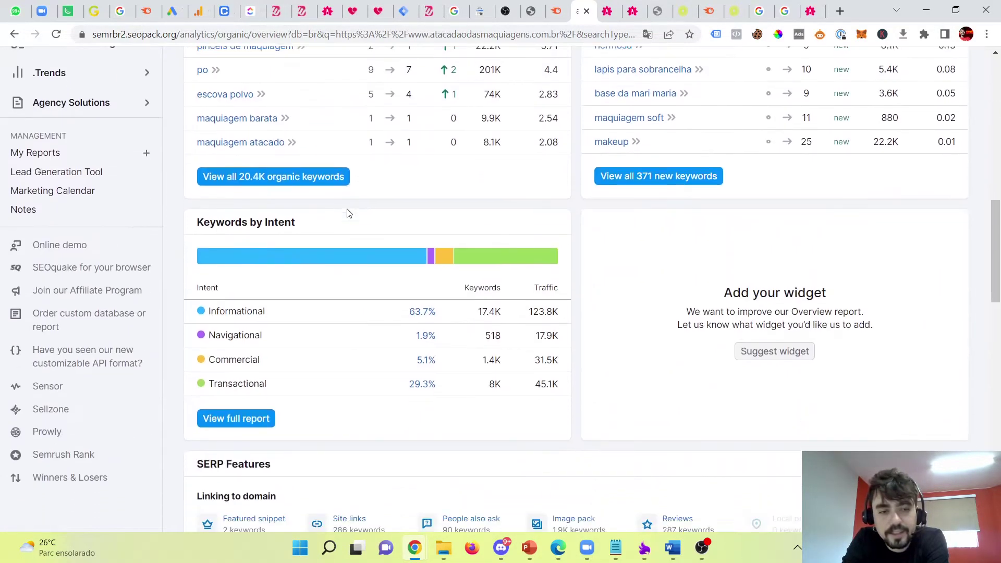
scroll(292, 208, down, 14)
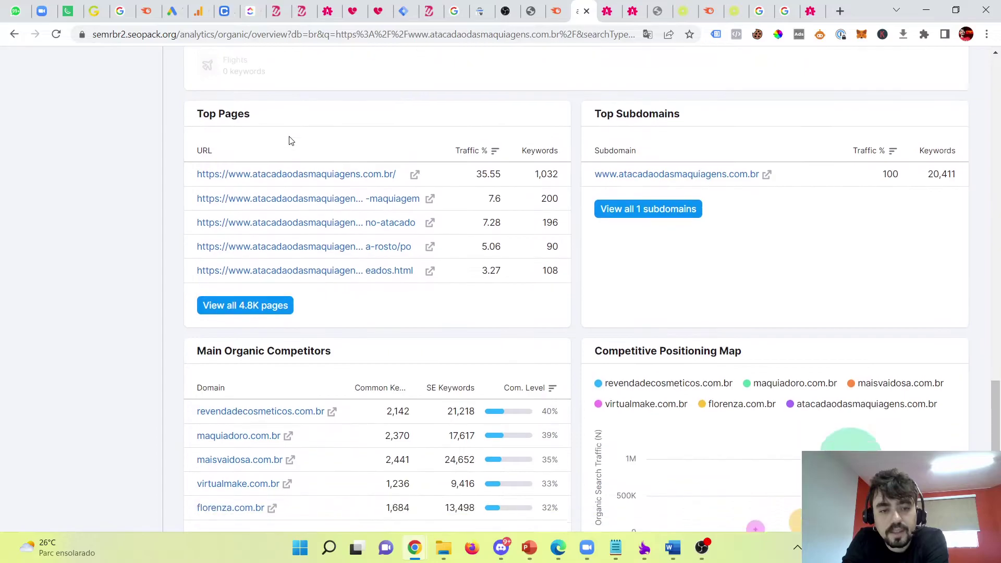
scroll(259, 253, up, 6)
scroll(257, 222, down, 6)
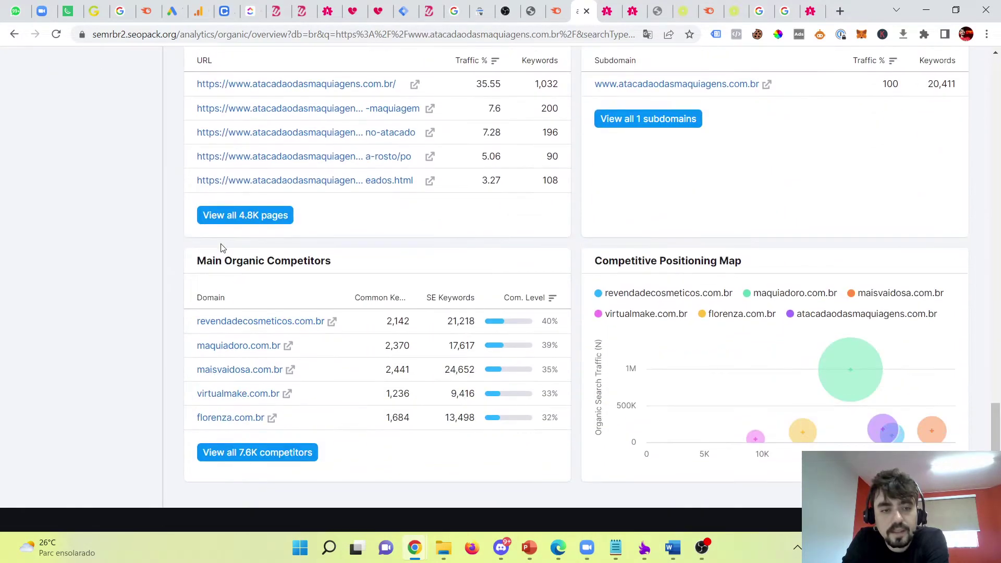
scroll(249, 221, up, 10)
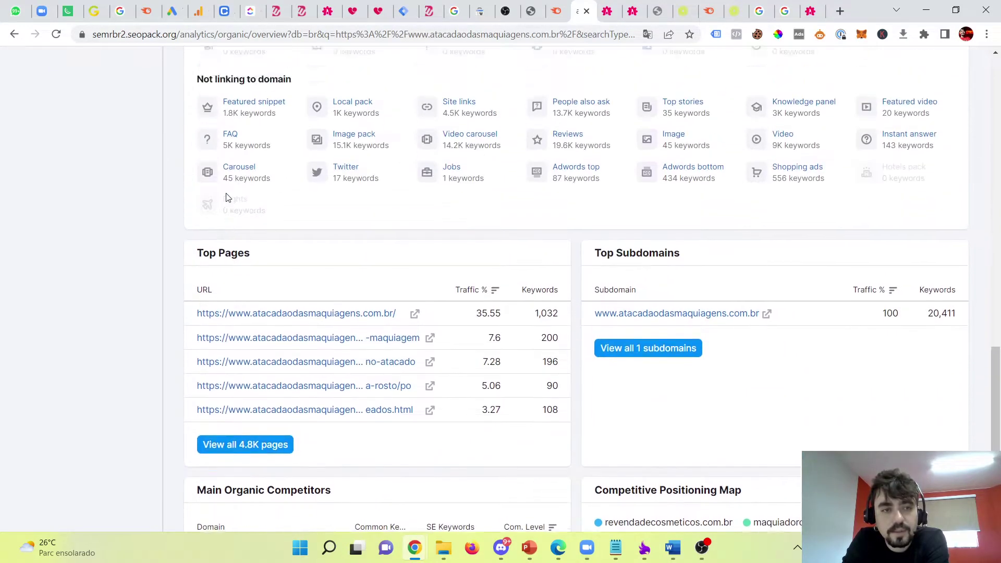
scroll(247, 232, up, 4)
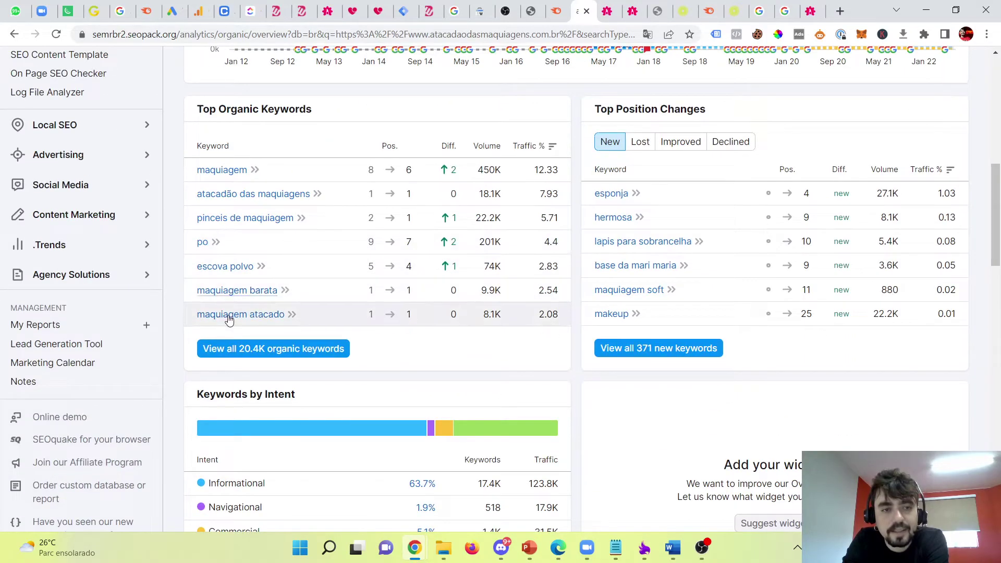
- List all of the domain's organic keywords, filter them by Navigational intent and look through the results
click(229, 347)
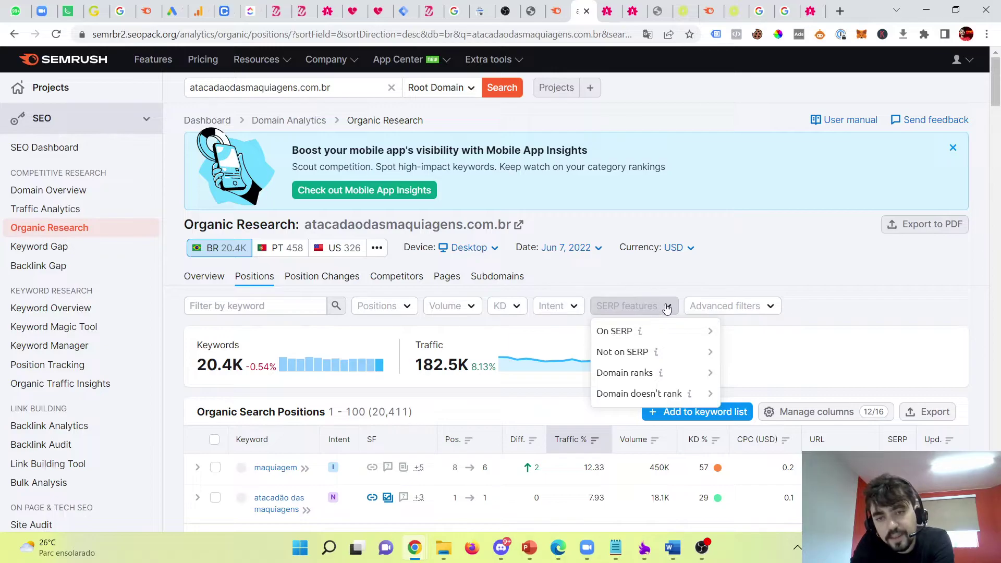
click(557, 306)
click(513, 341)
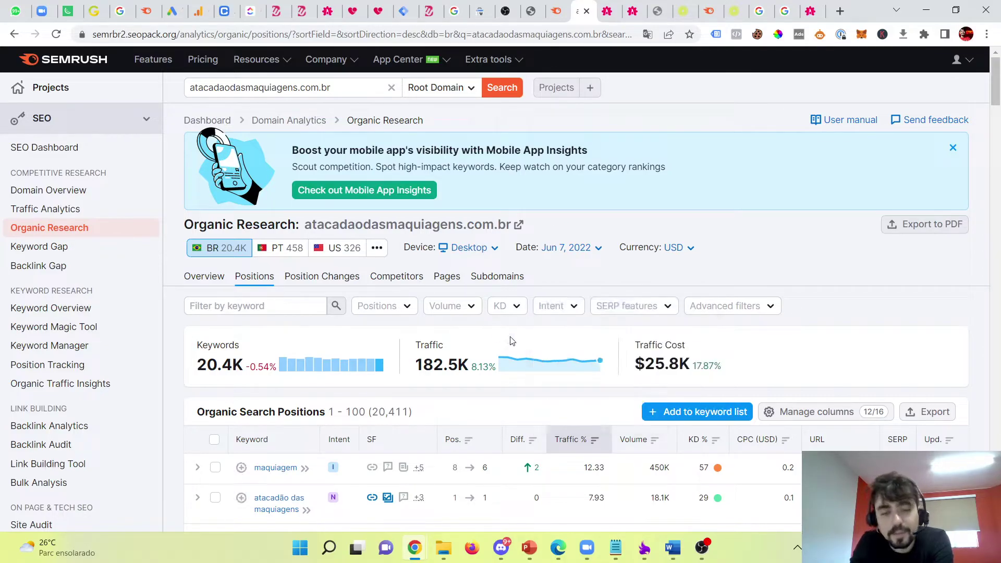
click(557, 313)
click(551, 357)
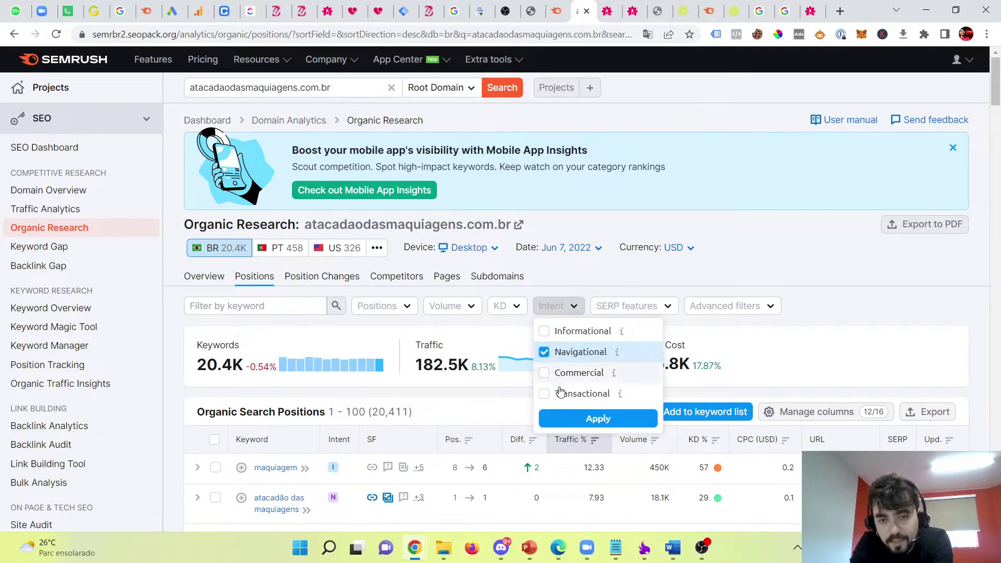
click(592, 422)
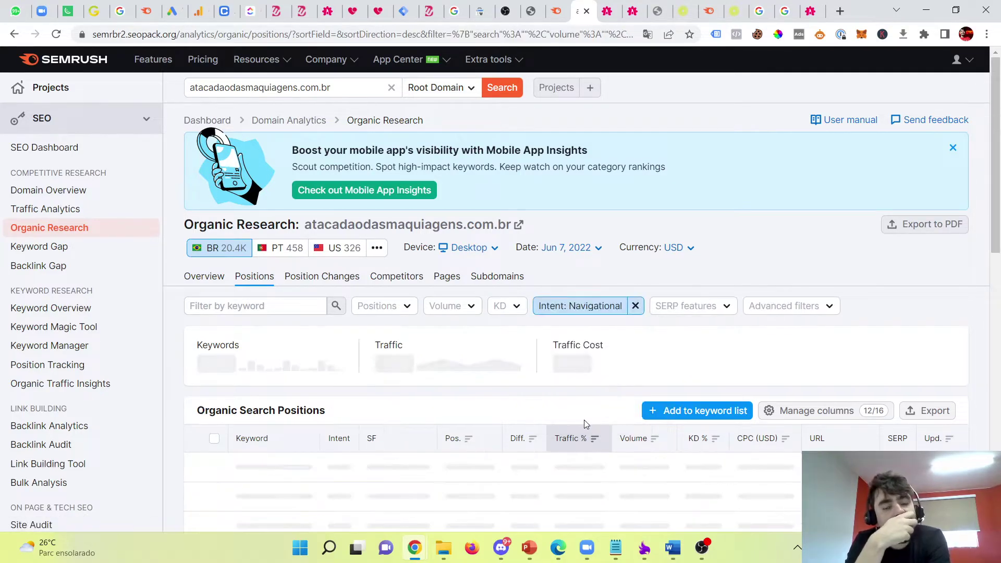
scroll(475, 366, down, 10)
scroll(450, 349, down, 1)
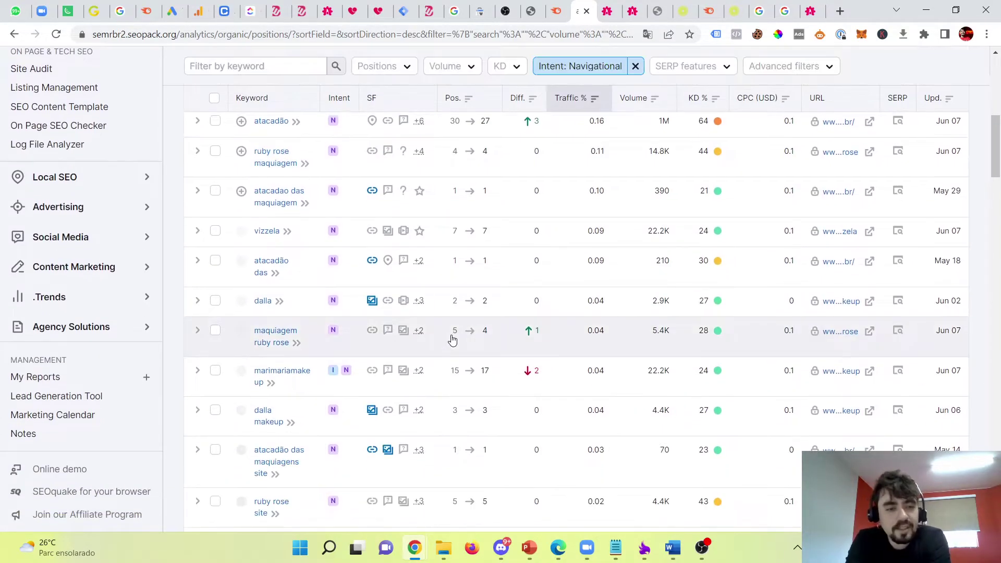
scroll(437, 340, down, 10)
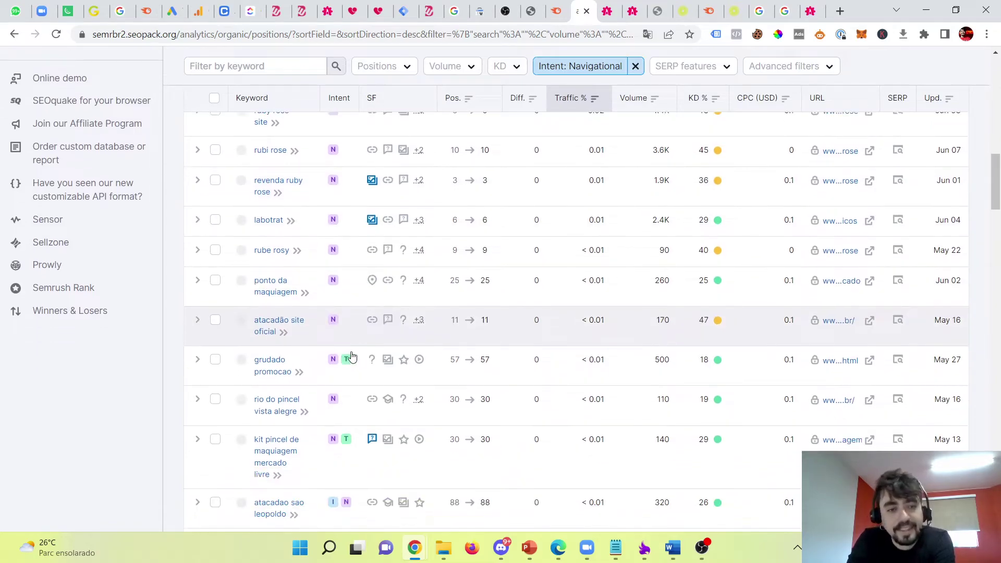
- Examine the domain's Navigational keywords down the list, comparing their positions, volumes, difficulty and ranking pages
scroll(353, 357, down, 3)
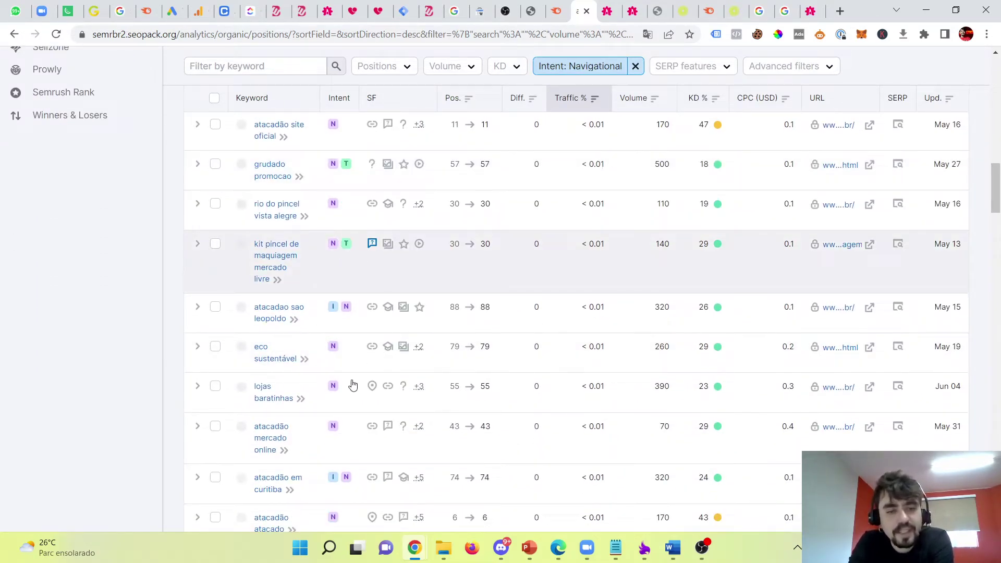
scroll(412, 316, down, 5)
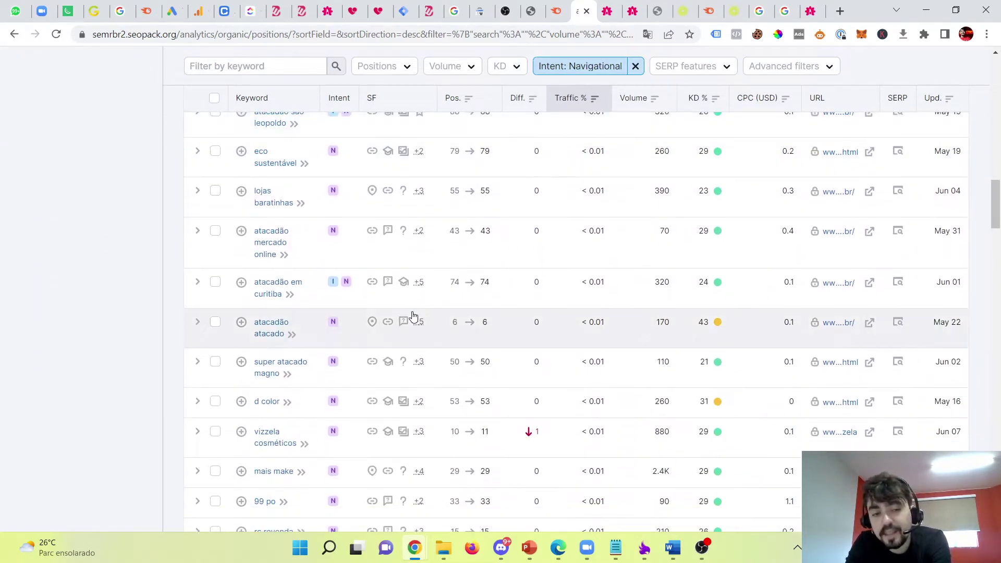
scroll(362, 326, down, 10)
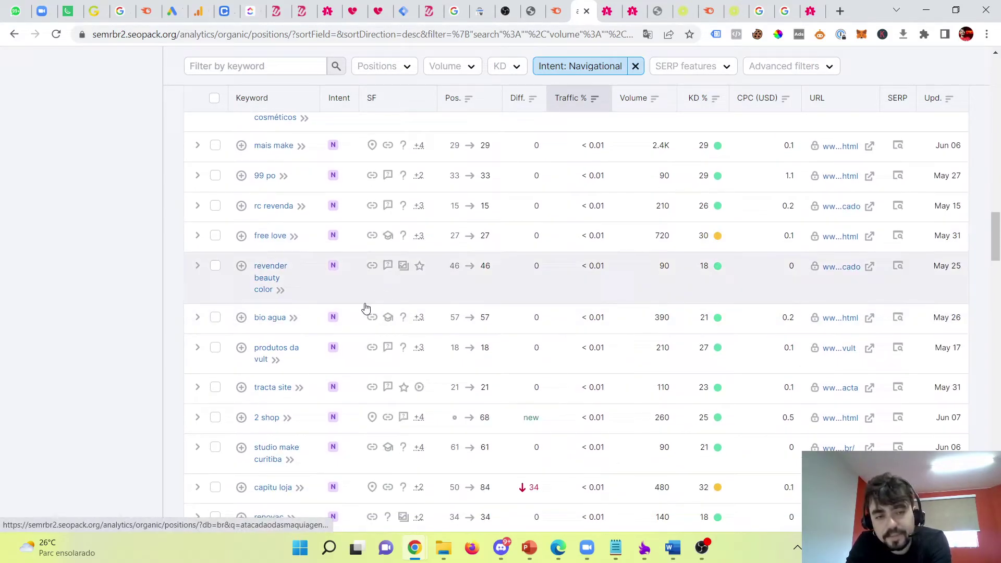
scroll(334, 245, down, 12)
scroll(336, 243, up, 16)
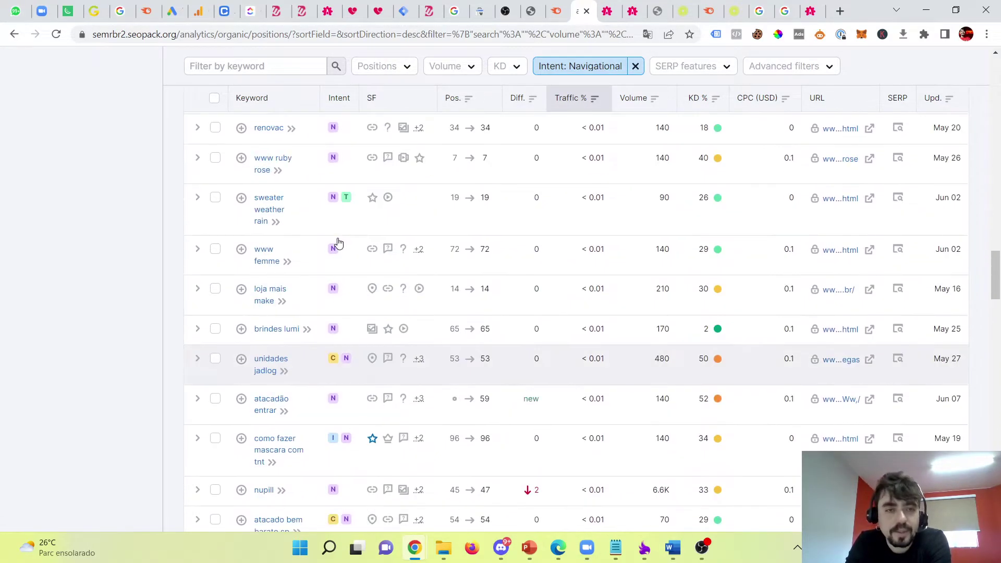
scroll(336, 244, up, 6)
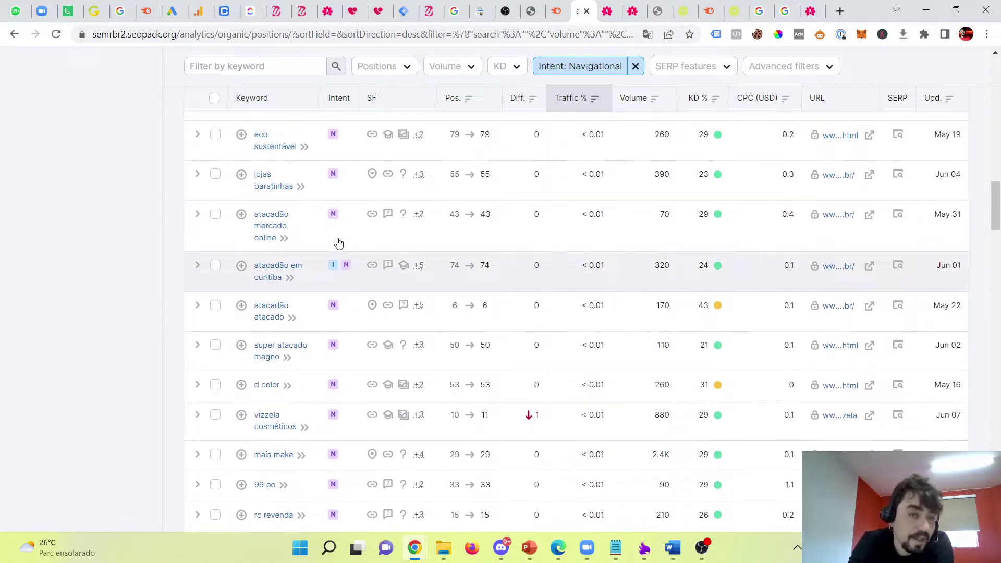
scroll(281, 209, up, 7)
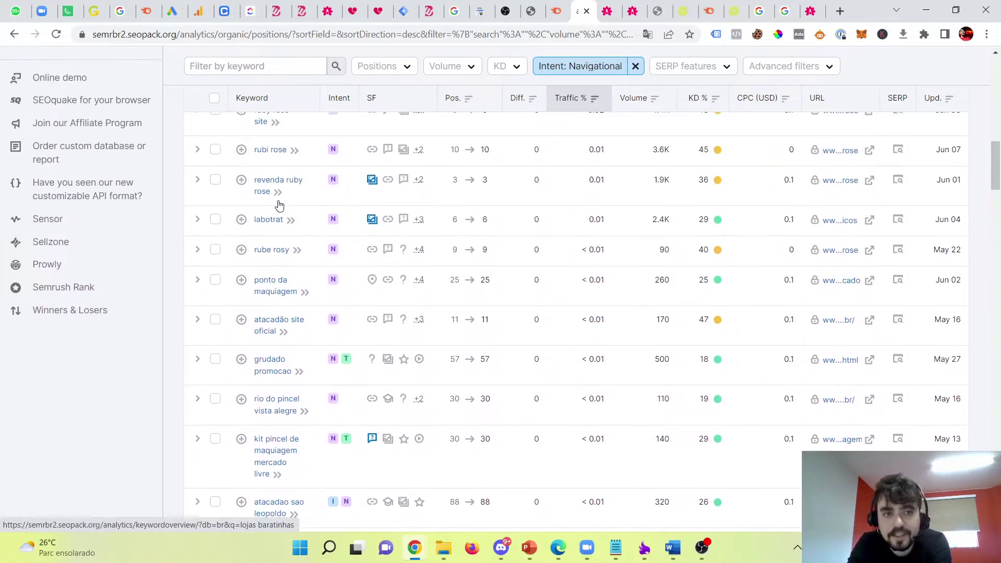
scroll(295, 227, up, 5)
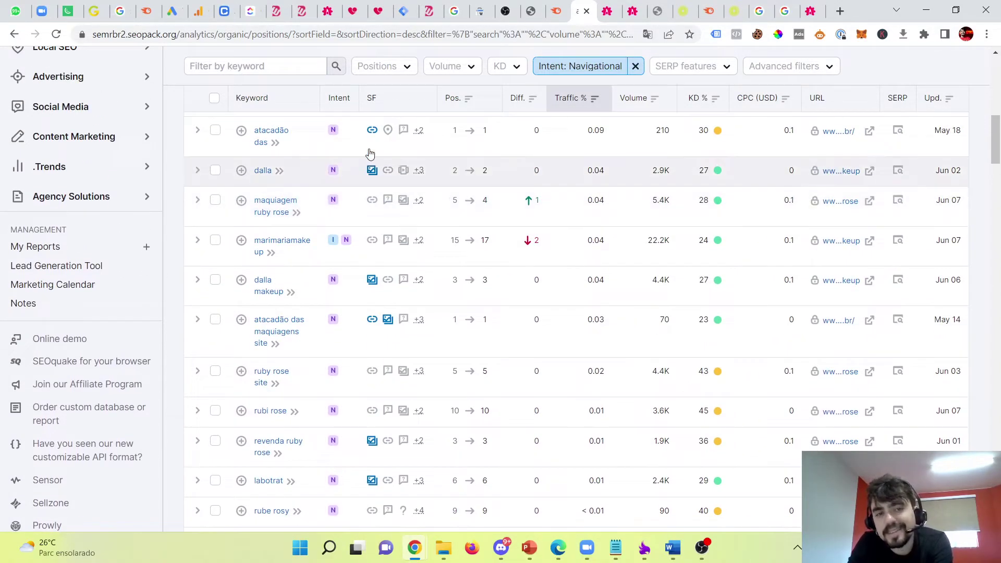
scroll(389, 185, up, 7)
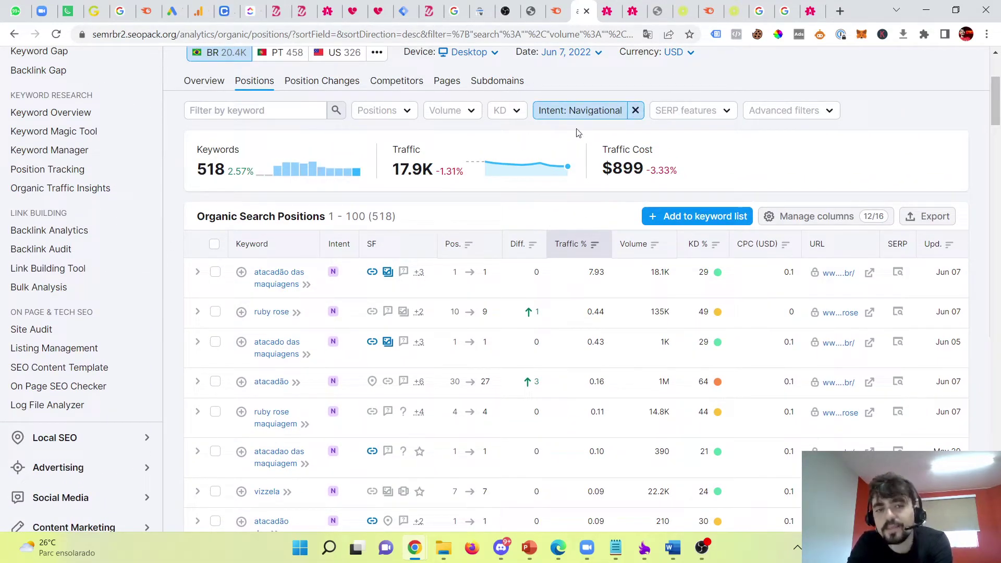
- Switch the keyword intent filter from Navigational to Informational only and look through the filtered keywords
click(594, 111)
click(545, 135)
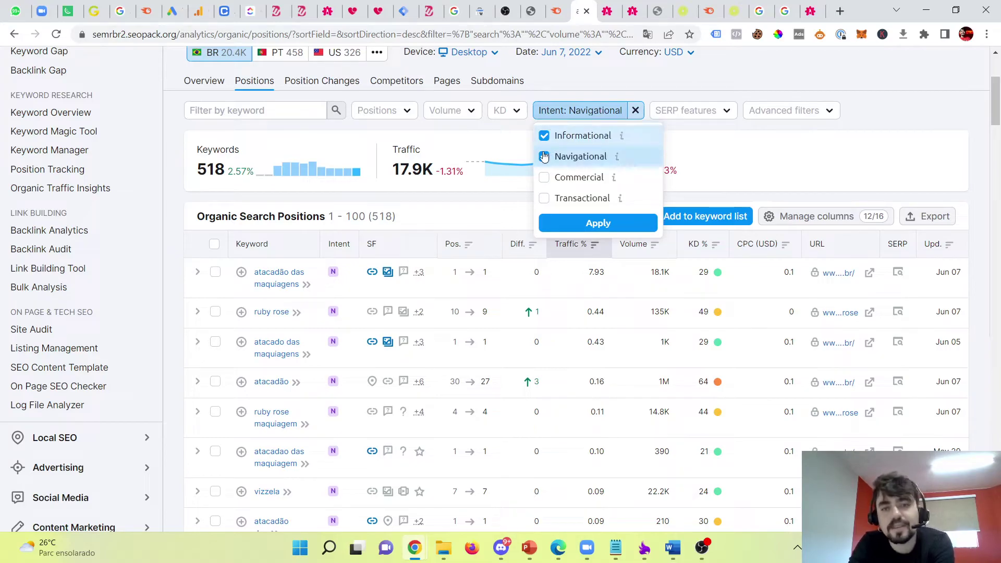
click(545, 157)
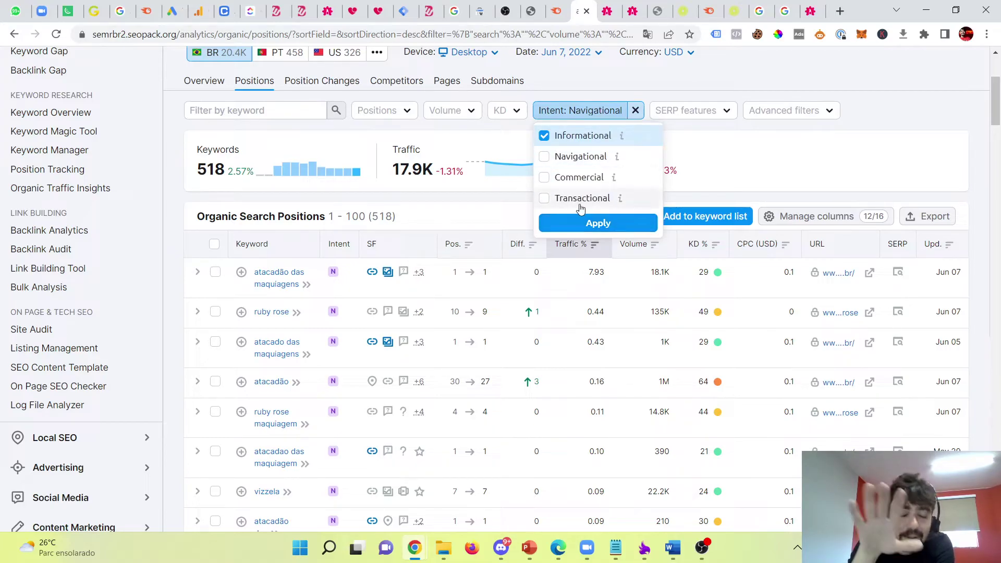
click(576, 228)
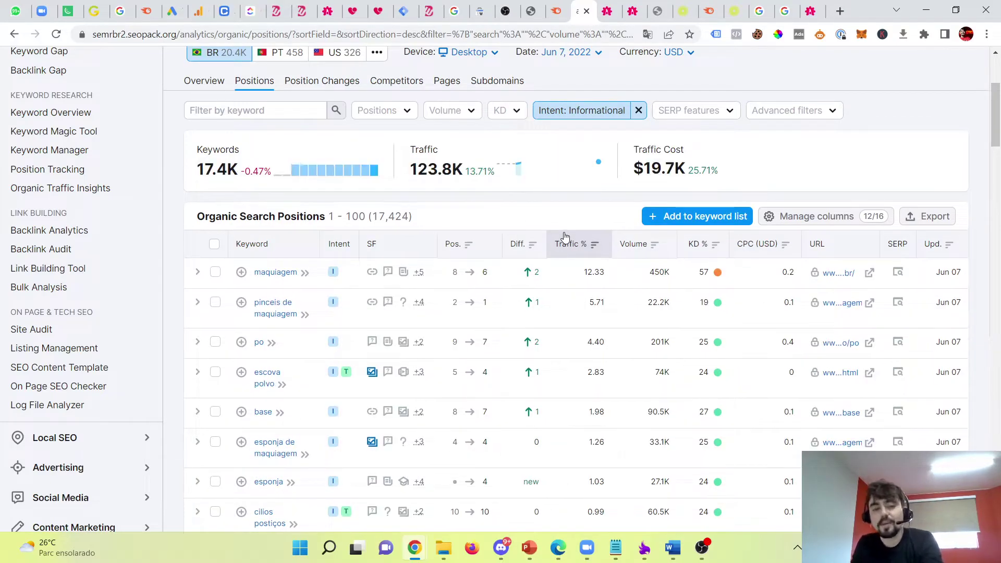
scroll(327, 420, down, 6)
scroll(326, 420, down, 10)
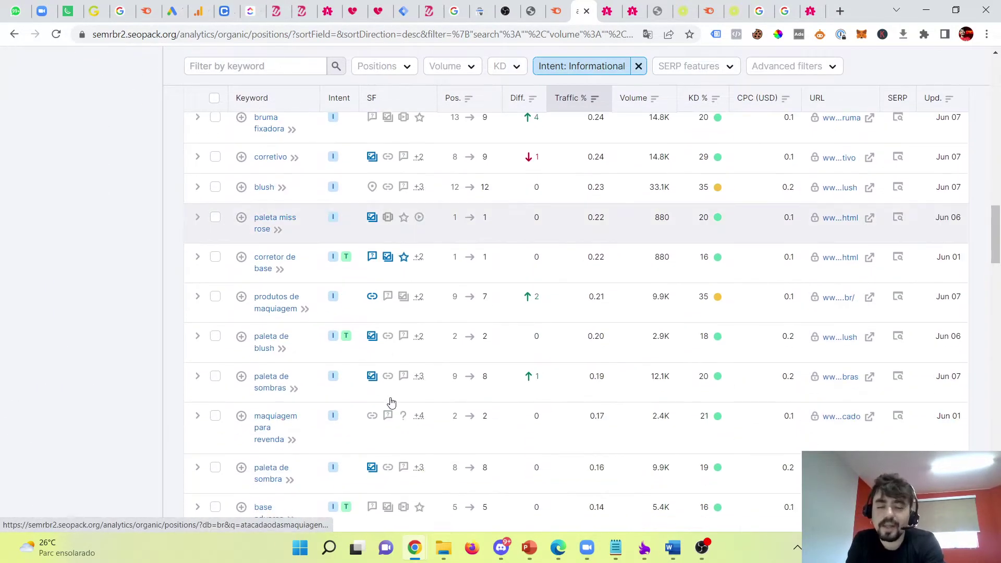
scroll(371, 405, up, 3)
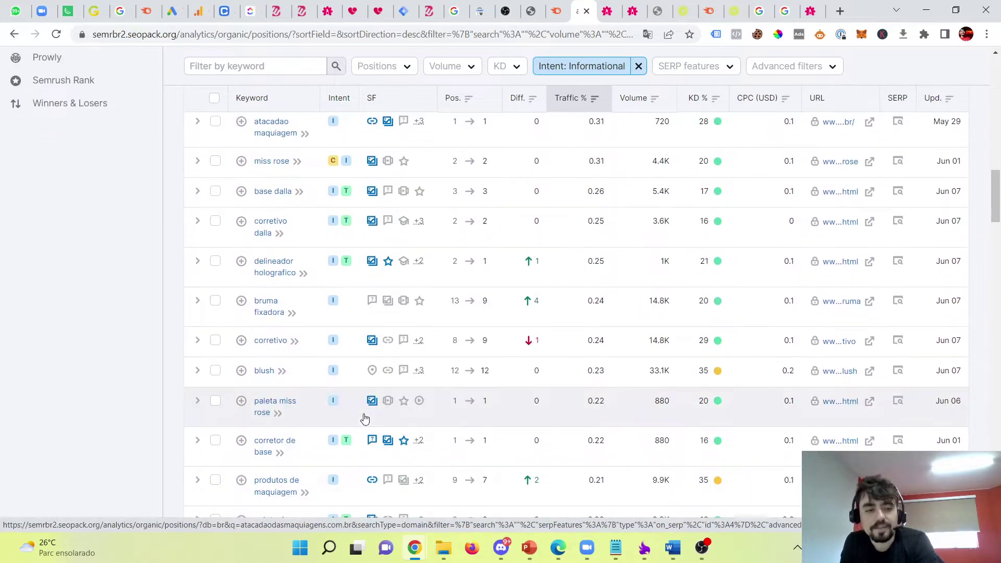
scroll(364, 416, down, 3)
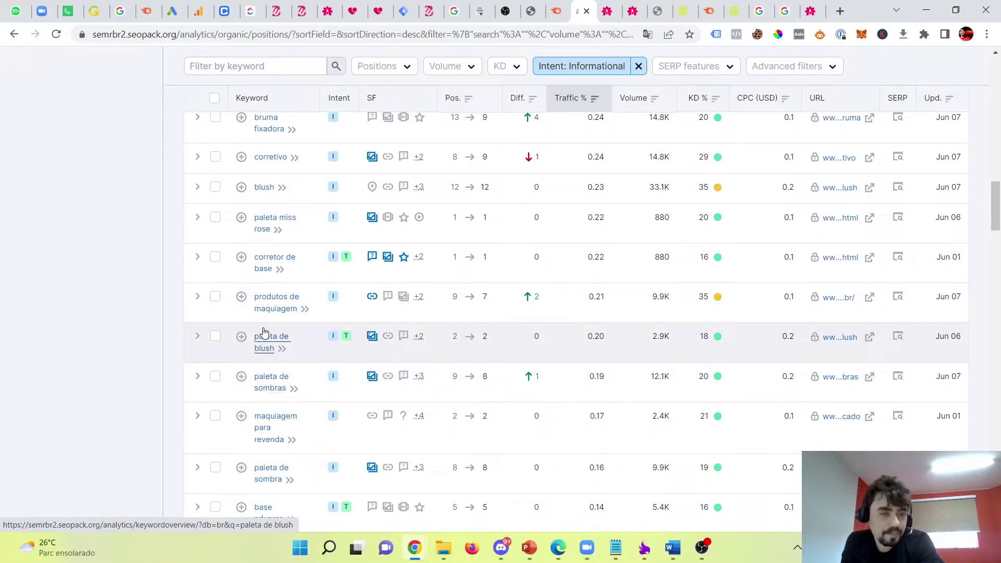
scroll(264, 414, down, 4)
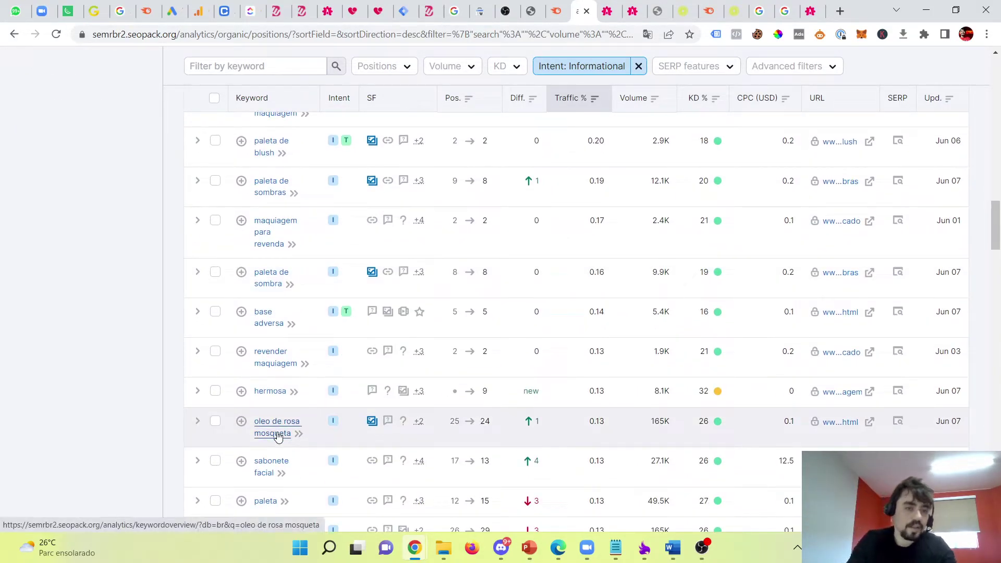
- Search the keyword page for "revenda" and review the matching keyword among the Informational results
key(ctrl+f)
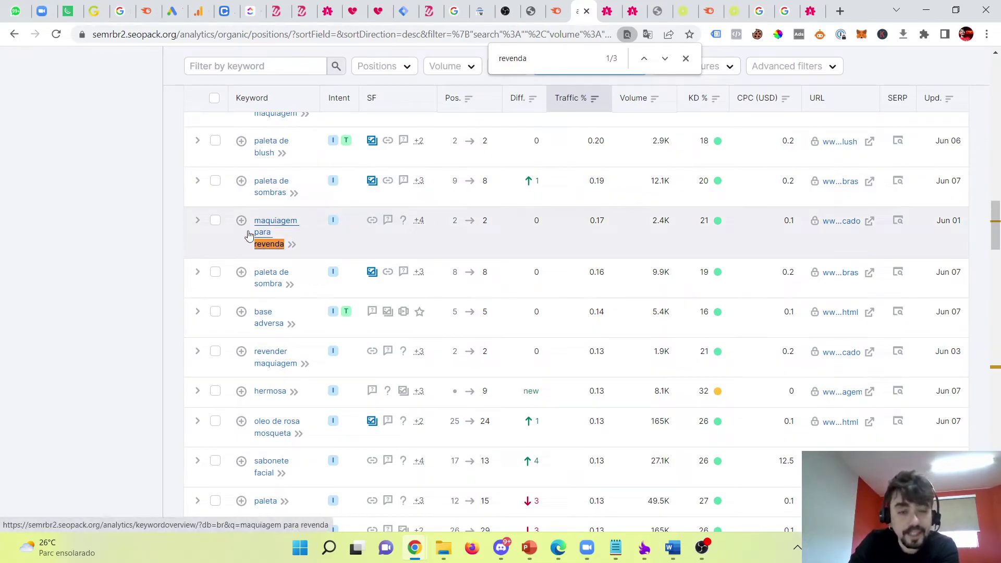
drag(292, 244, 53, 188)
scroll(49, 188, up, 5)
scroll(51, 182, up, 15)
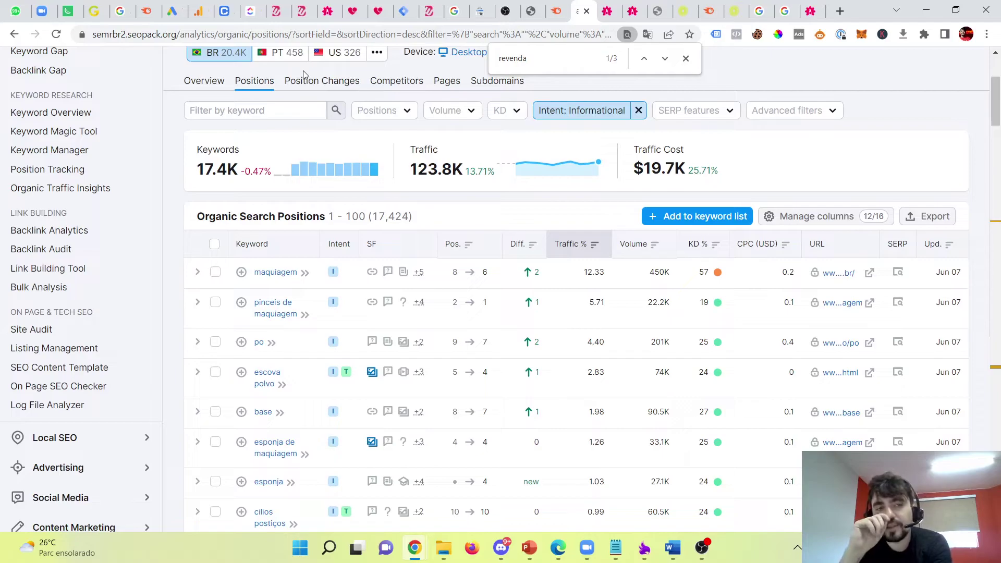
- Run a Keyword Gap comparison of atacadaodasmaquiagens.com.br against revendadecosmeticos.com.br and maquiadoro.com.br for organic keywords in Brazil
scroll(317, 233, up, 1)
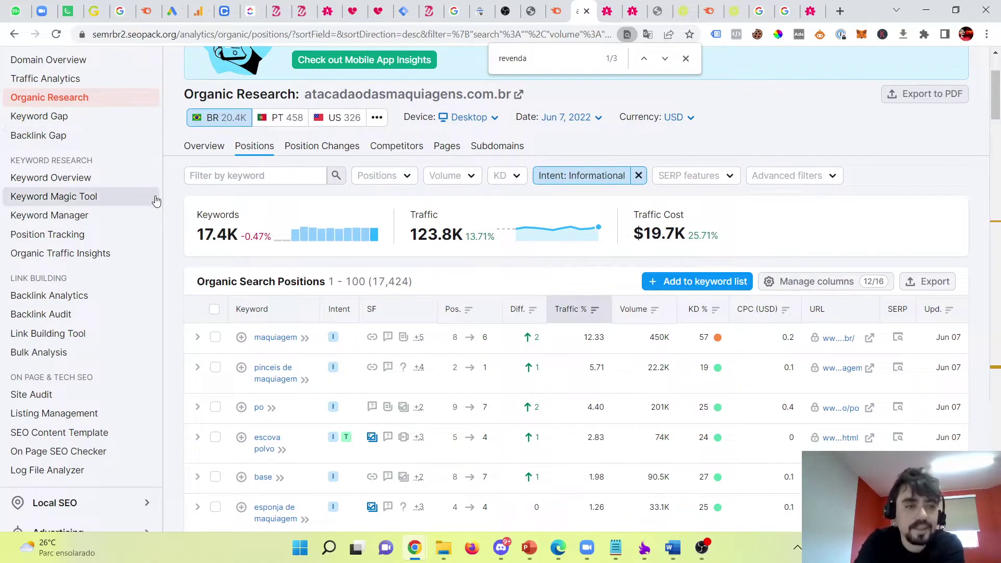
scroll(153, 257, up, 2)
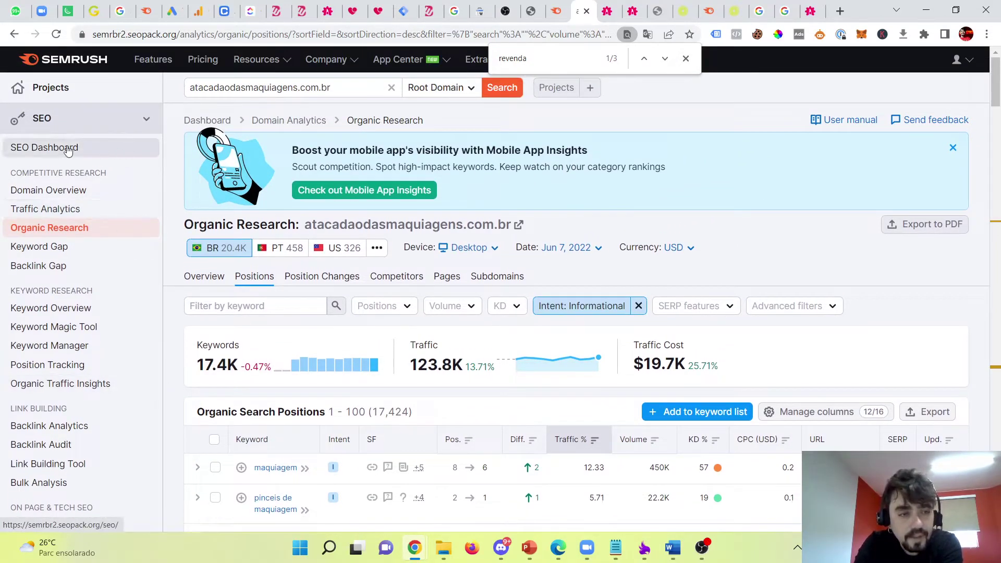
click(92, 252)
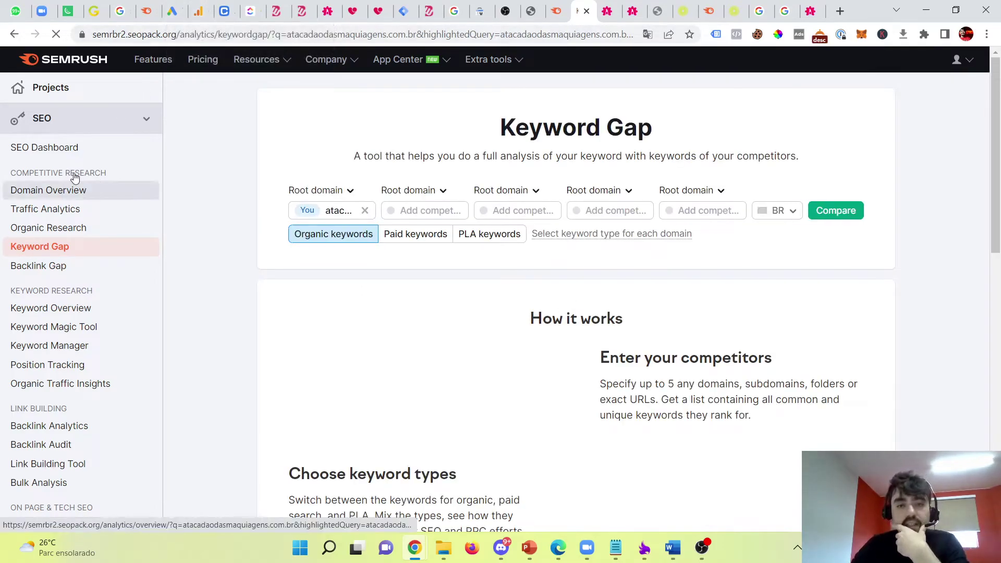
click(395, 211)
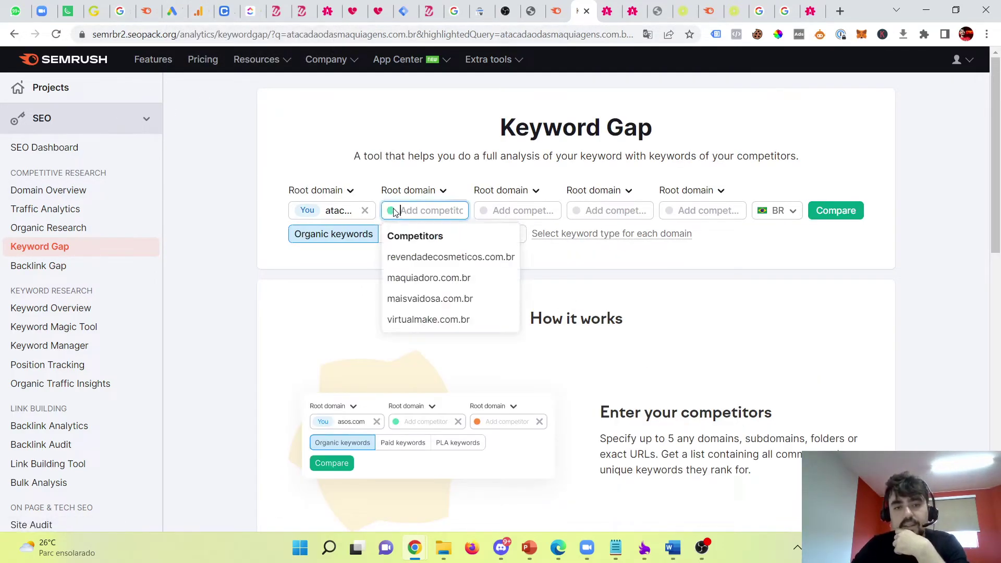
click(427, 261)
click(488, 213)
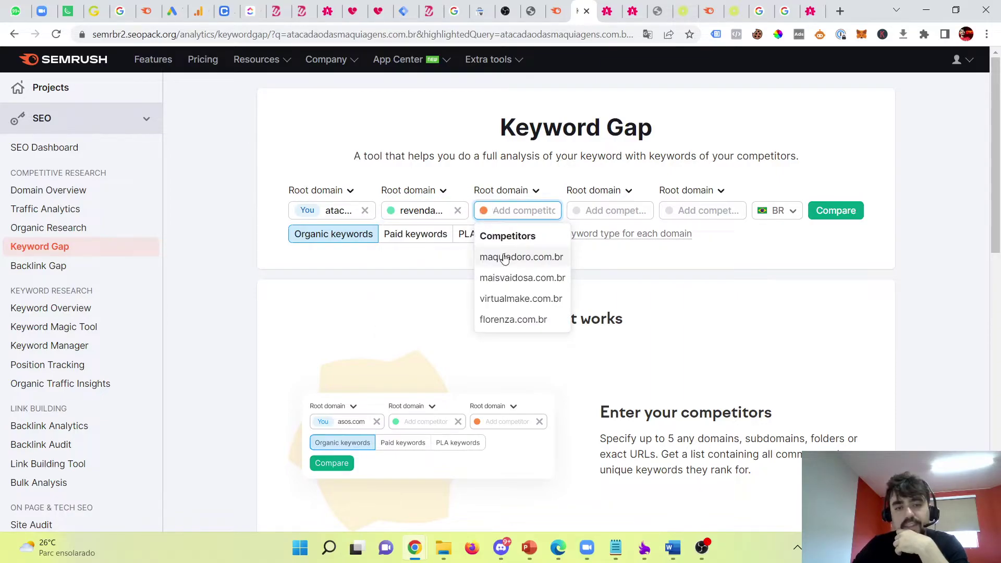
click(532, 254)
click(835, 211)
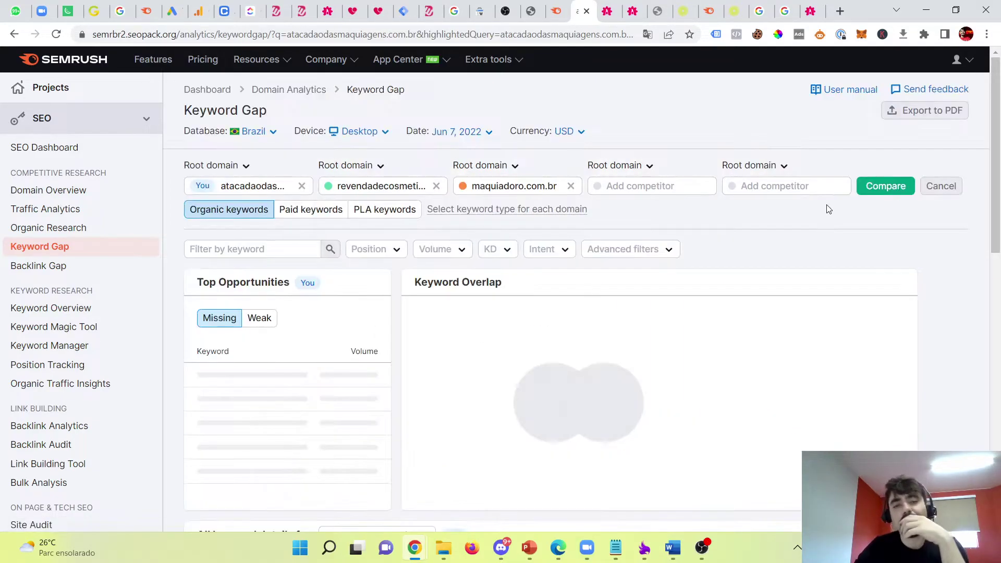
- Examine the top opportunities, the keyword overlap between the three domains and the shared keyword details
scroll(638, 278, down, 2)
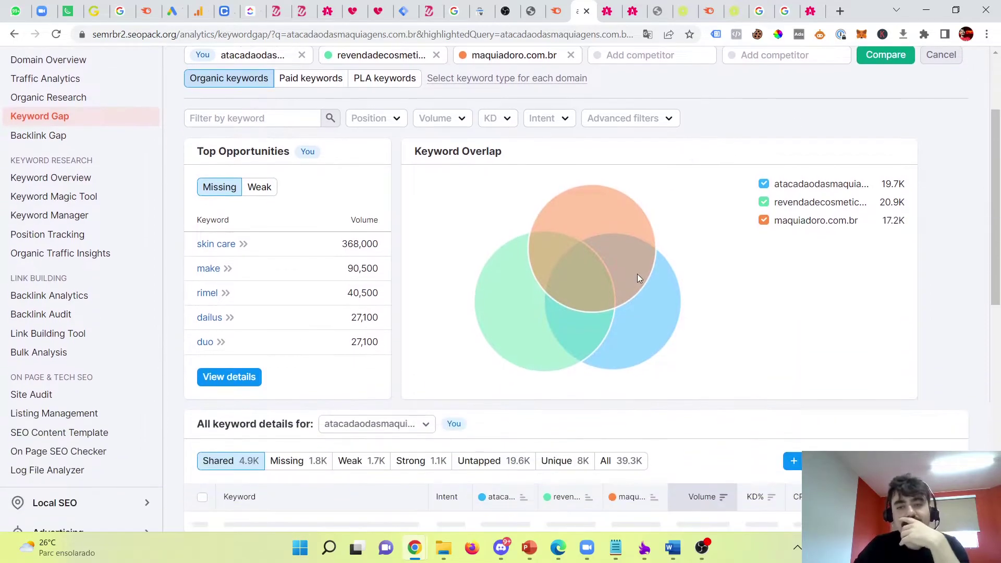
scroll(546, 215, down, 3)
scroll(569, 214, up, 6)
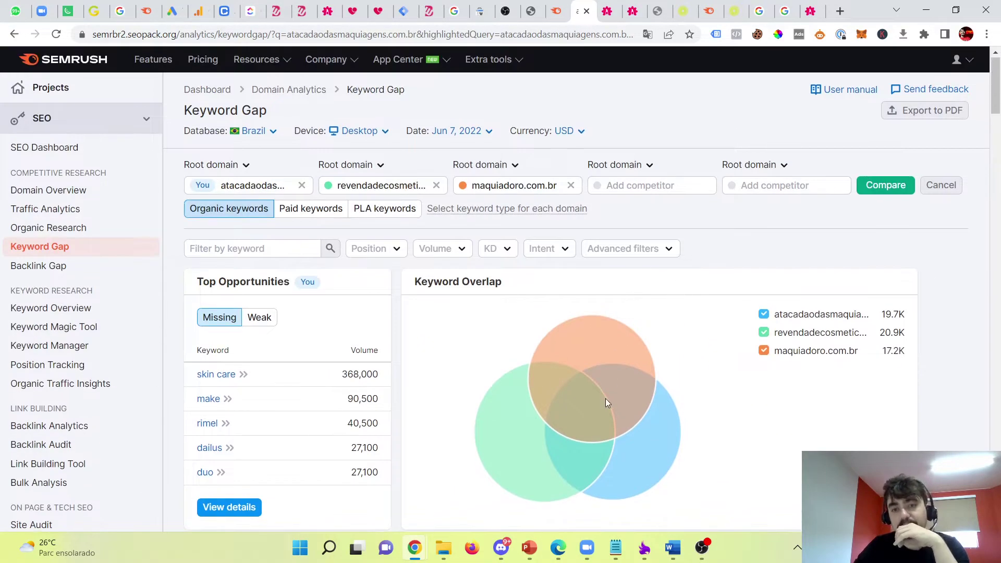
mouse_move(602, 398)
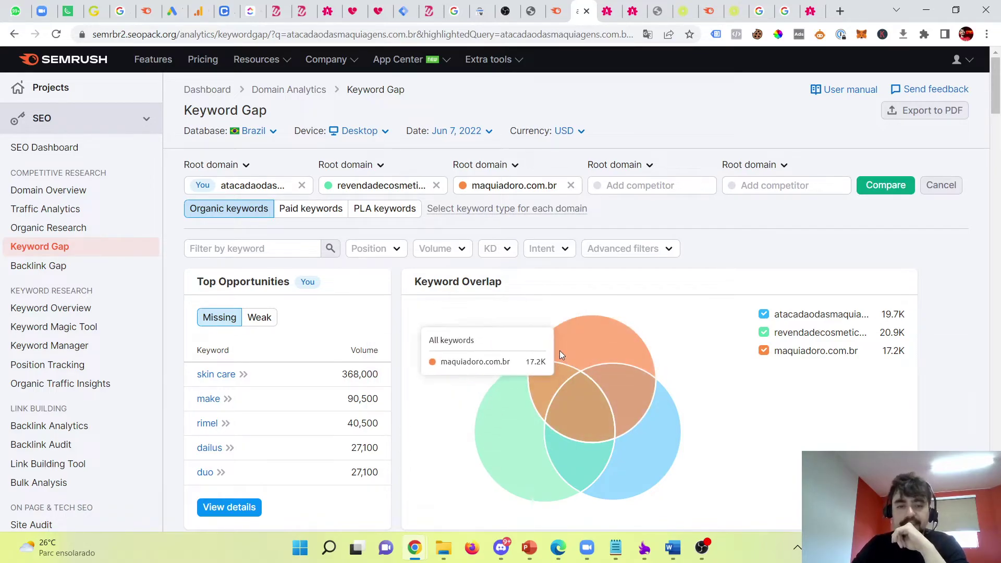
scroll(662, 354, down, 5)
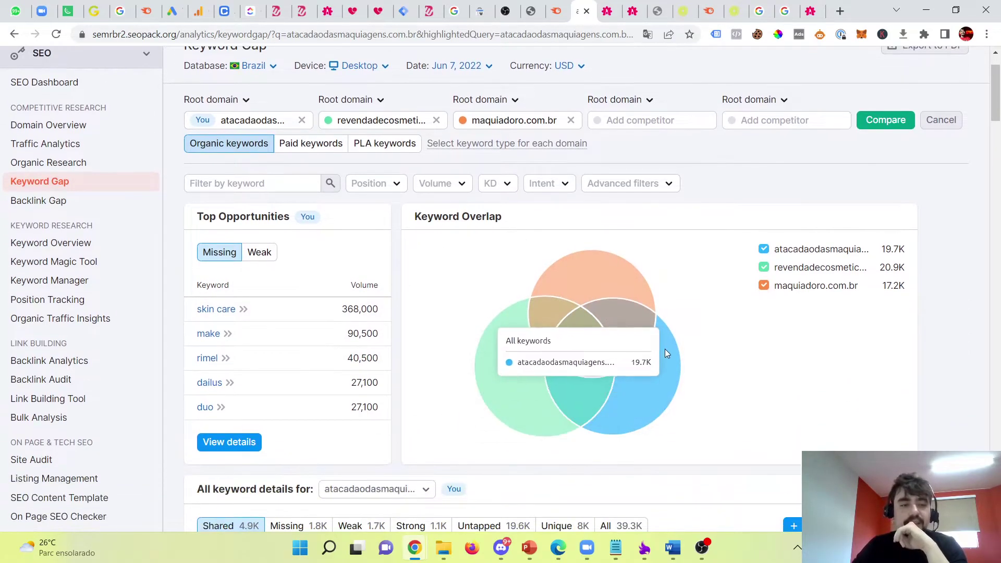
scroll(655, 203, down, 2)
scroll(607, 238, up, 7)
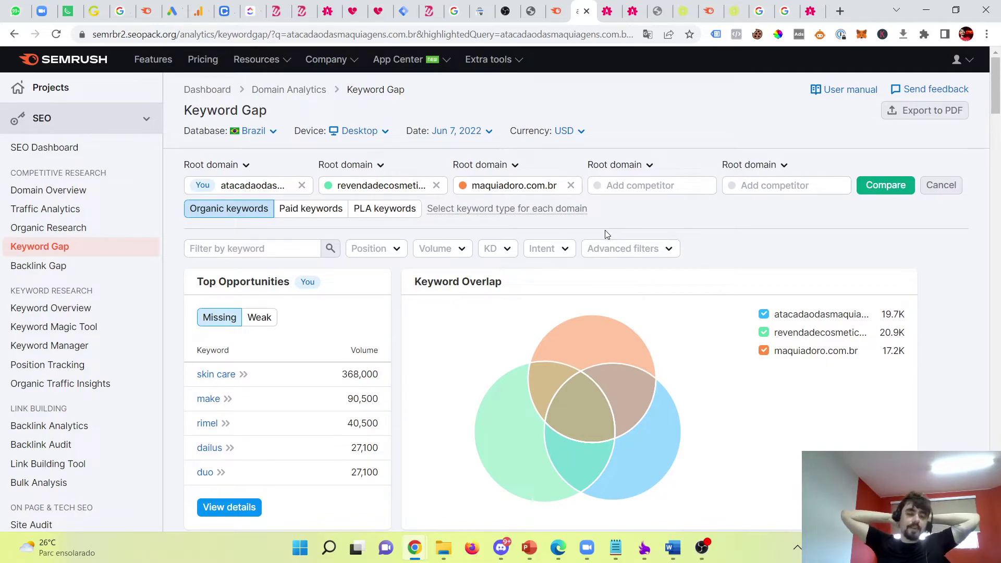
scroll(525, 234, down, 8)
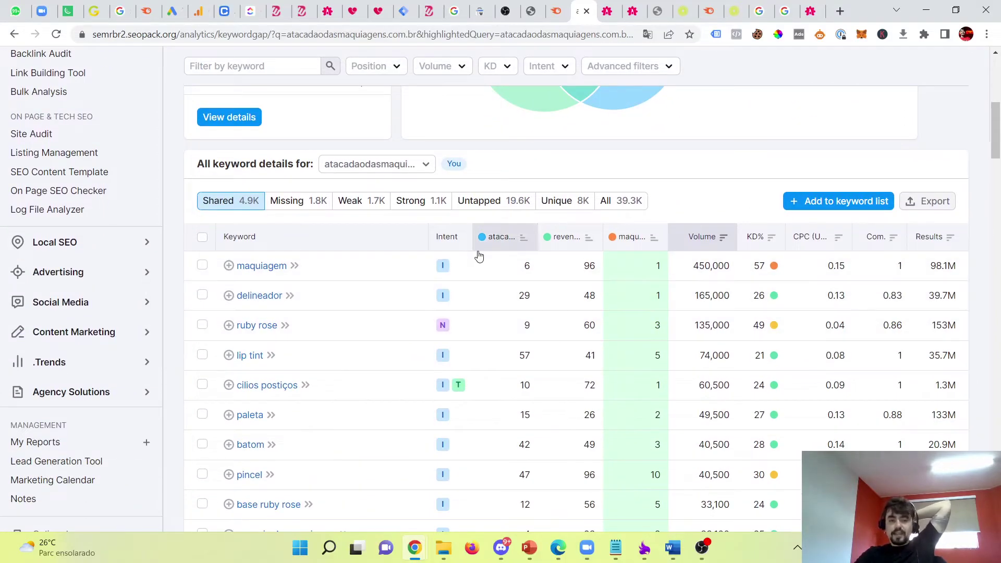
- Narrow the keyword overlap to atacadaodasmaquiagens.com.br and maquiadoro.com.br and look over their missing and shared keywords
scroll(536, 245, up, 5)
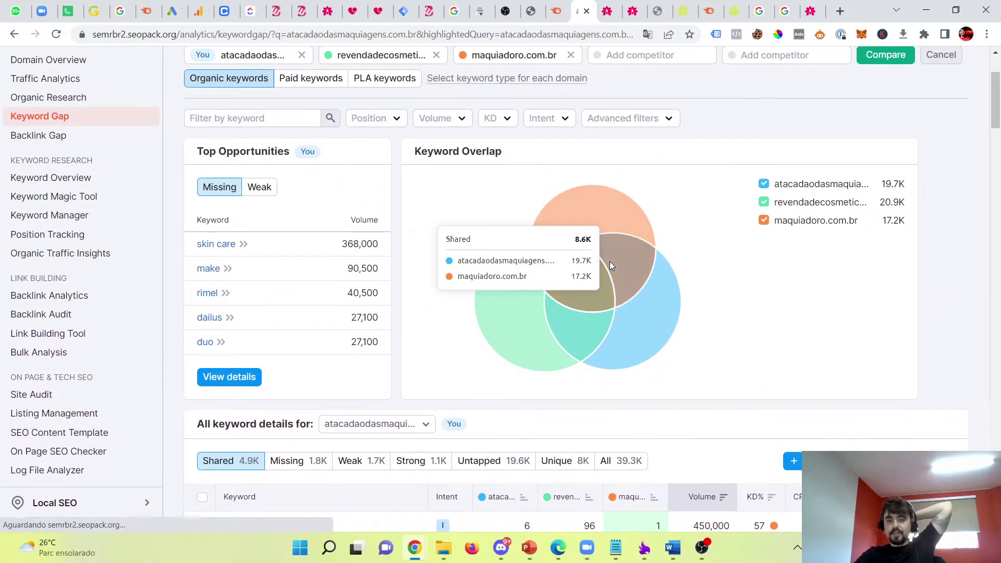
click(609, 261)
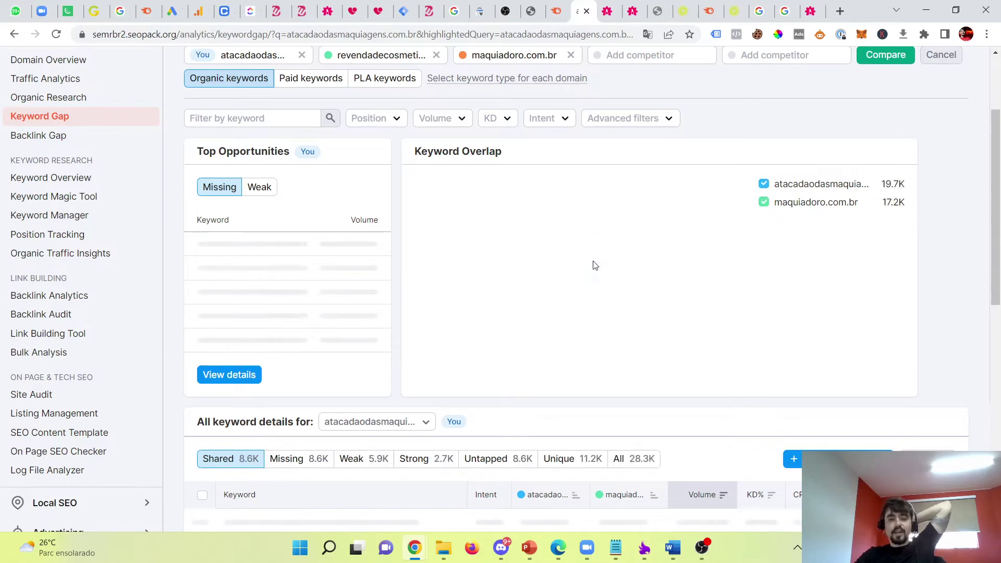
scroll(593, 261, down, 6)
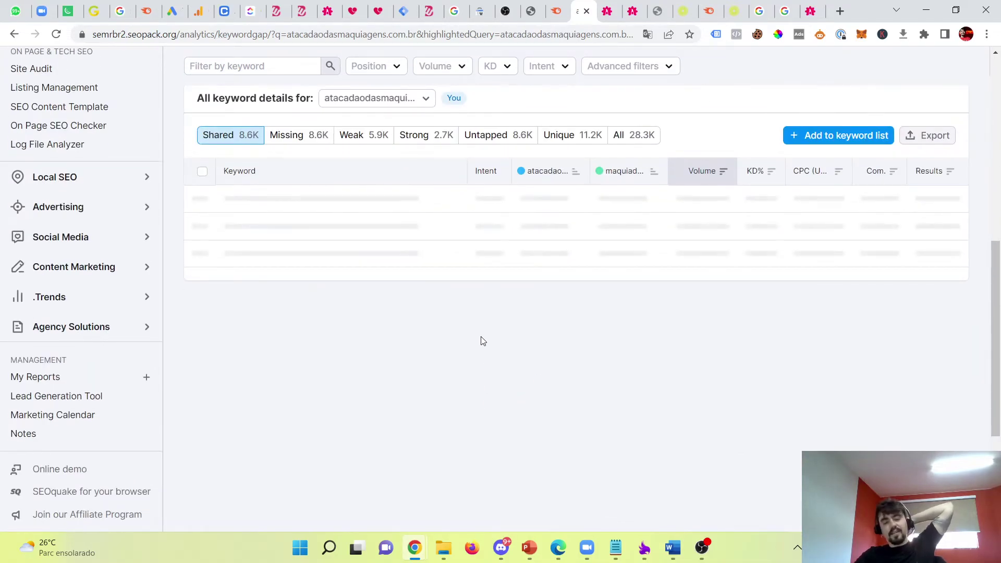
scroll(475, 380, up, 5)
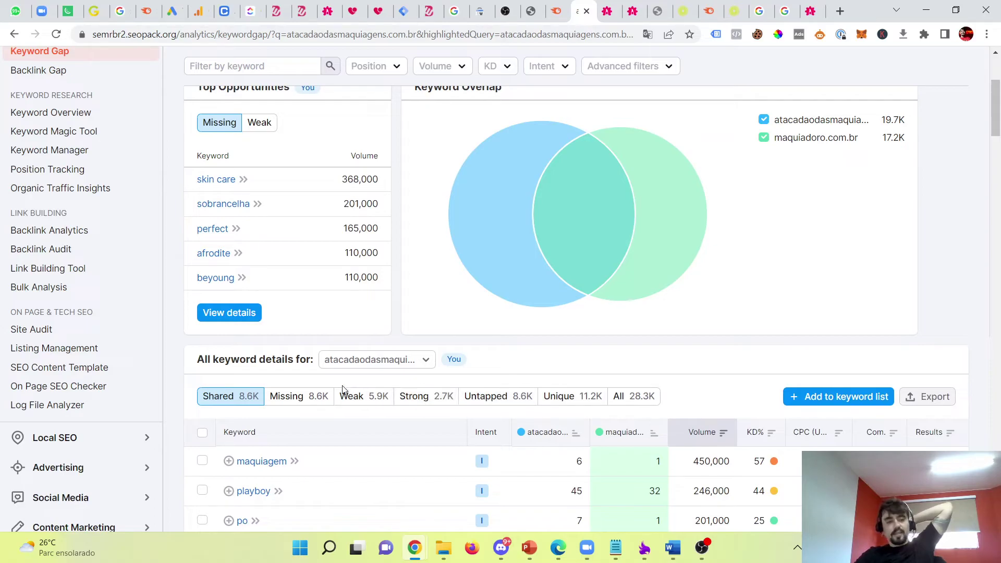
scroll(370, 378, up, 3)
scroll(383, 286, up, 1)
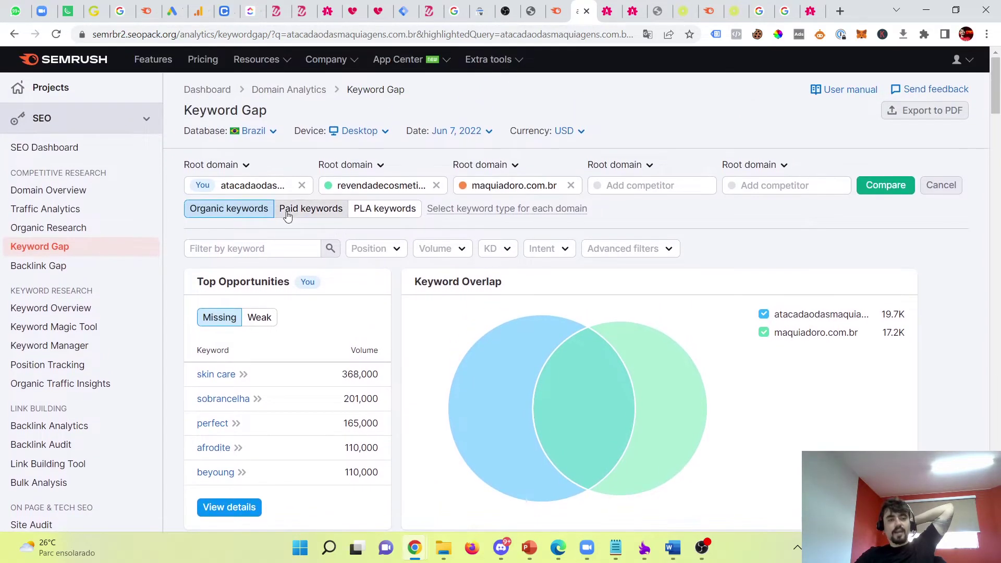
click(233, 185)
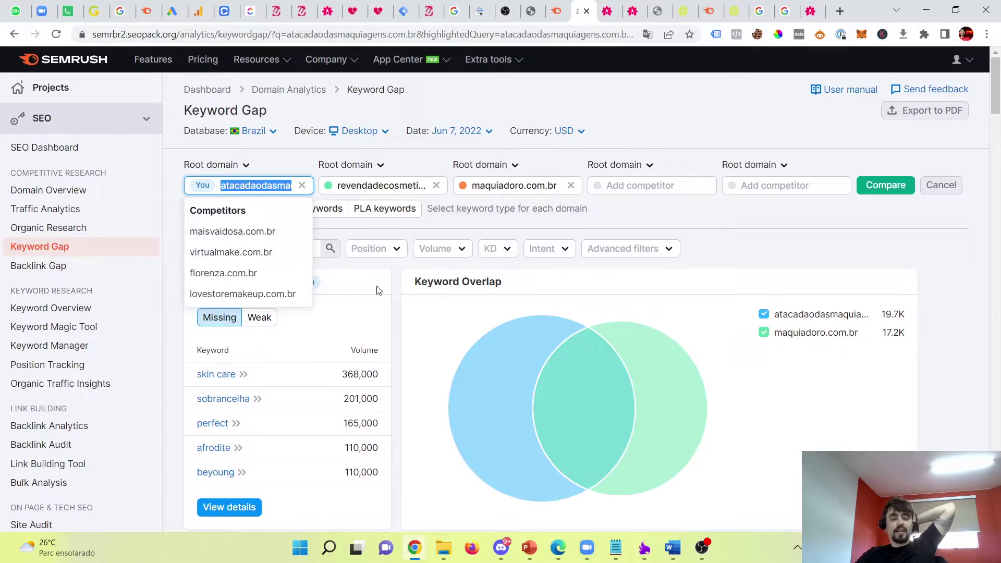
- List the keywords that atacadaodasmaquiagens.com.br is missing against maquiadoro.com.br and review them alongside the overlap diagram
scroll(376, 313, down, 6)
click(296, 267)
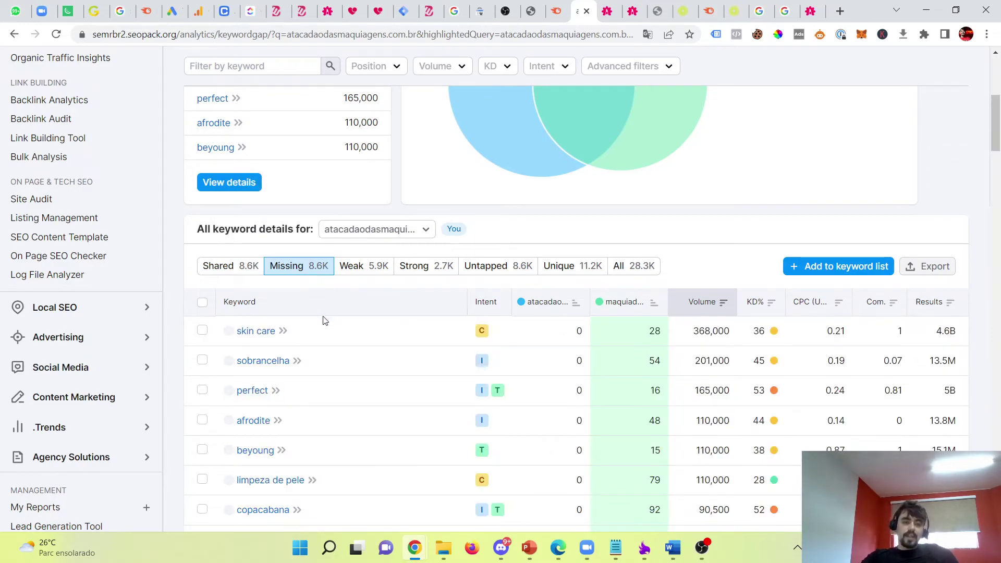
scroll(600, 311, up, 3)
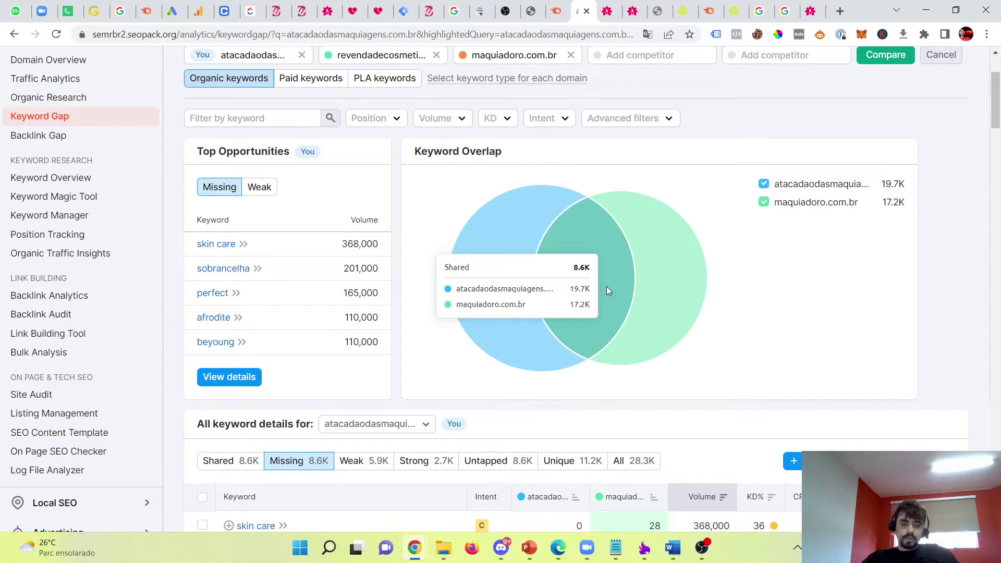
scroll(626, 281, down, 6)
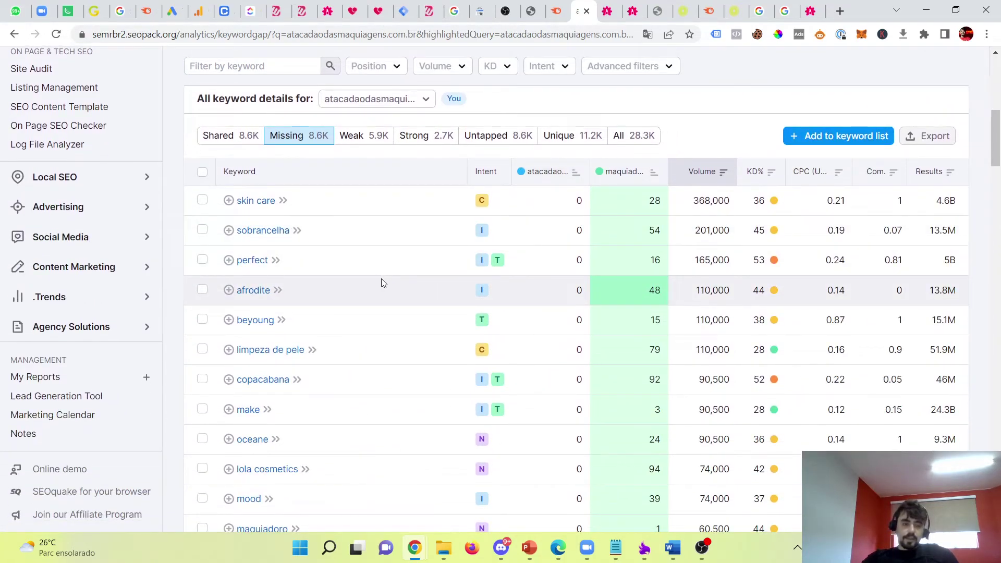
scroll(488, 219, up, 6)
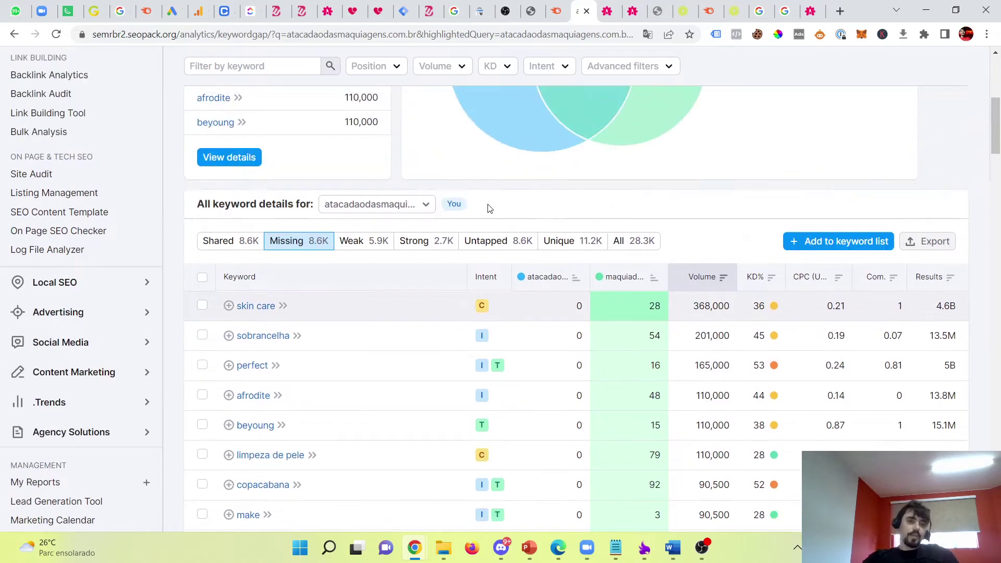
- Show the keywords unique to maquiadoro.com.br from the overlap diagram and review its keyword categories and top opportunities
click(678, 275)
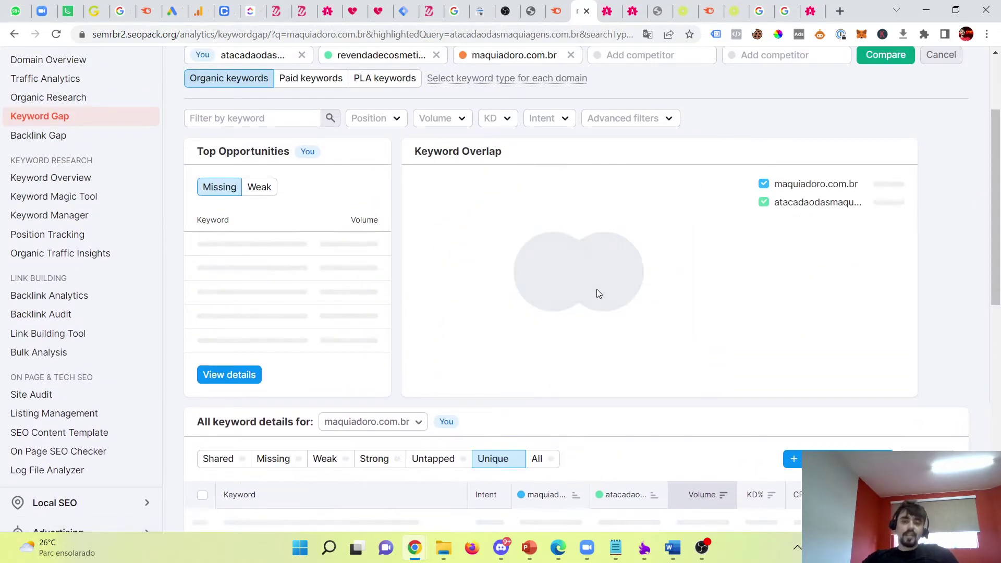
scroll(413, 313, down, 8)
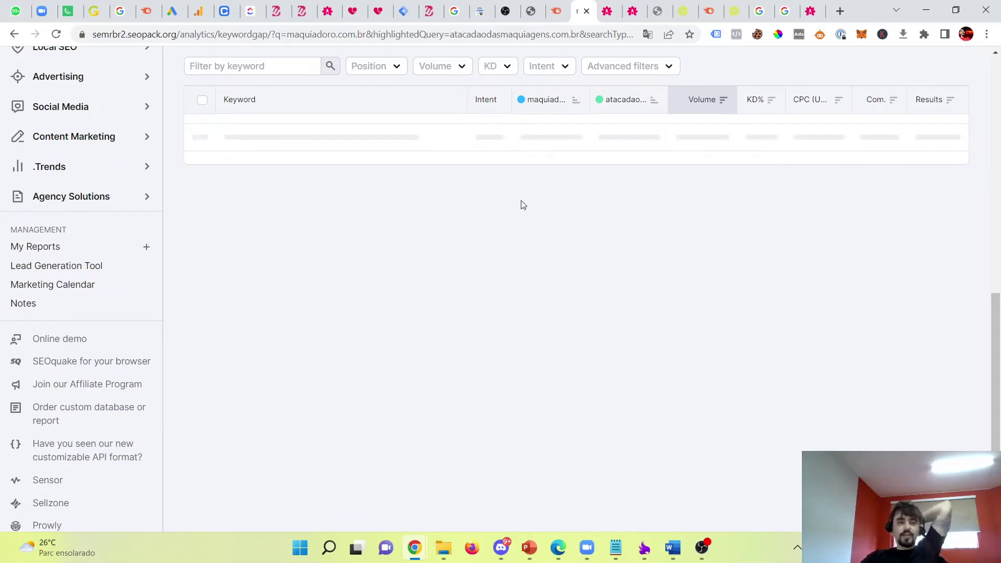
scroll(523, 197, up, 4)
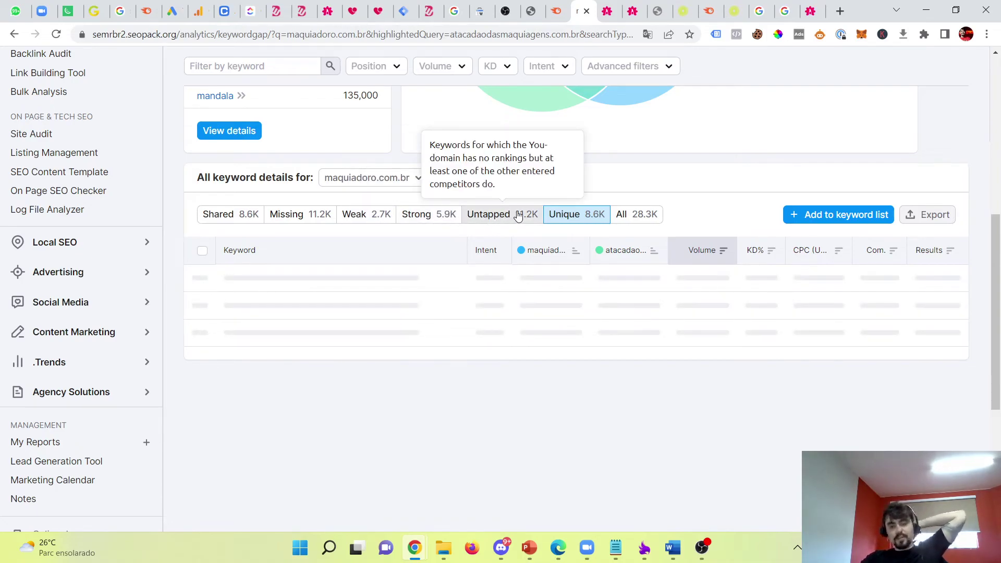
scroll(563, 219, up, 3)
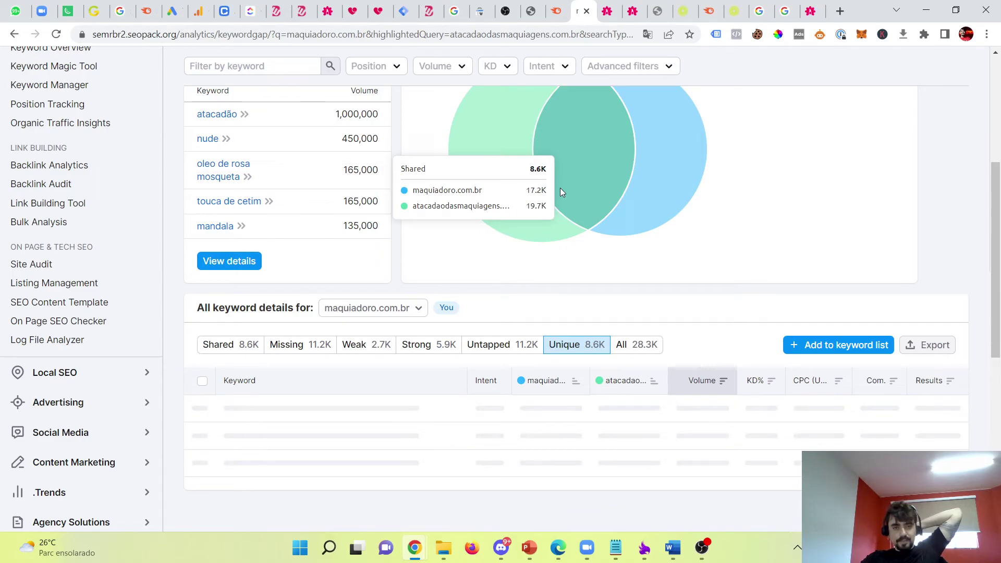
scroll(556, 298, up, 5)
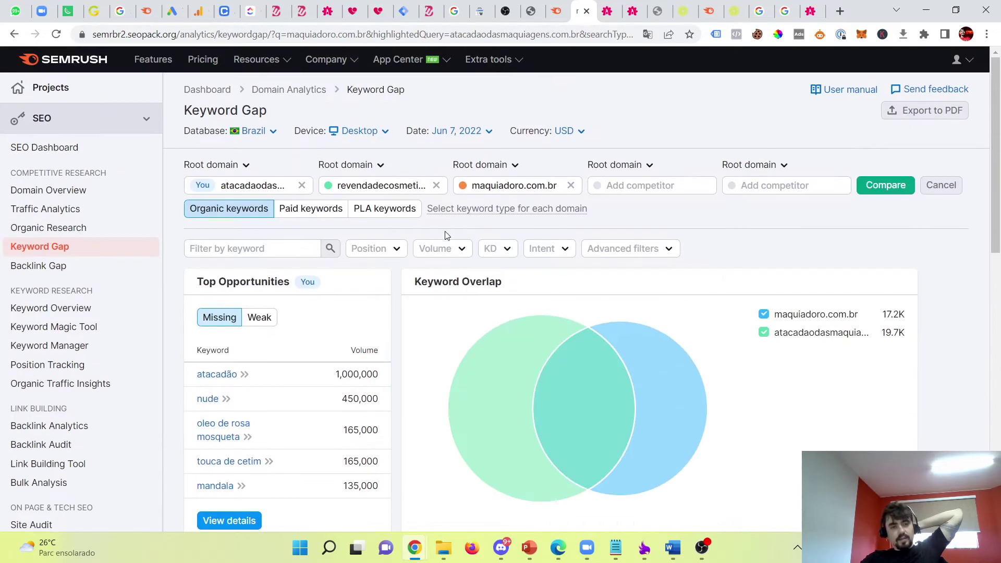
- Leave the keyword comparison and open the Backlink Gap tool
click(281, 193)
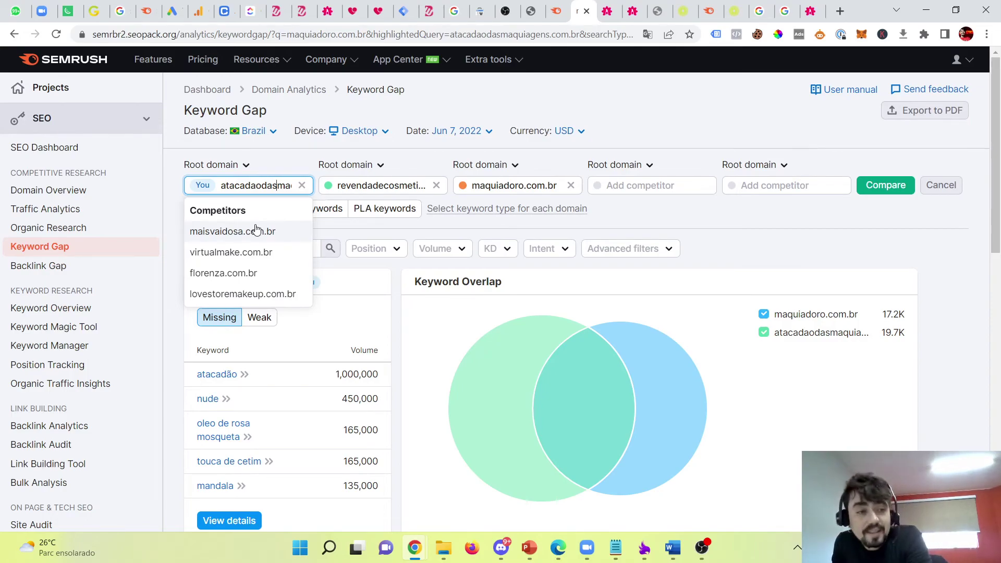
click(48, 278)
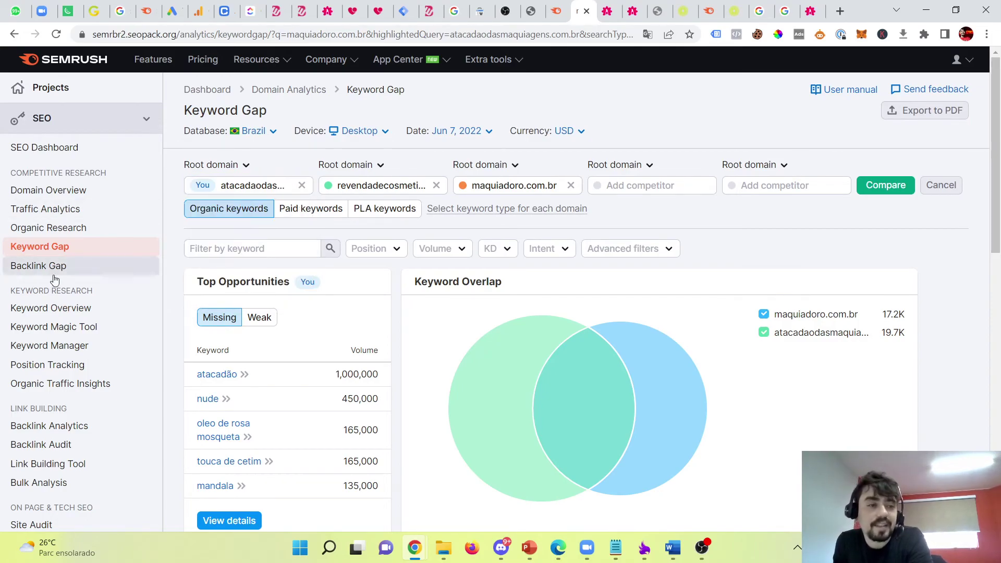
click(89, 272)
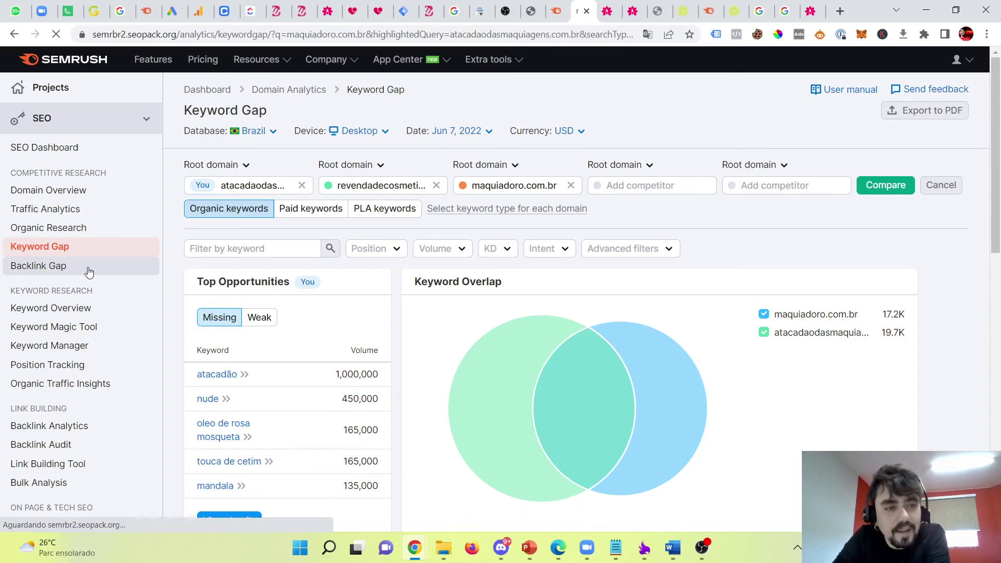